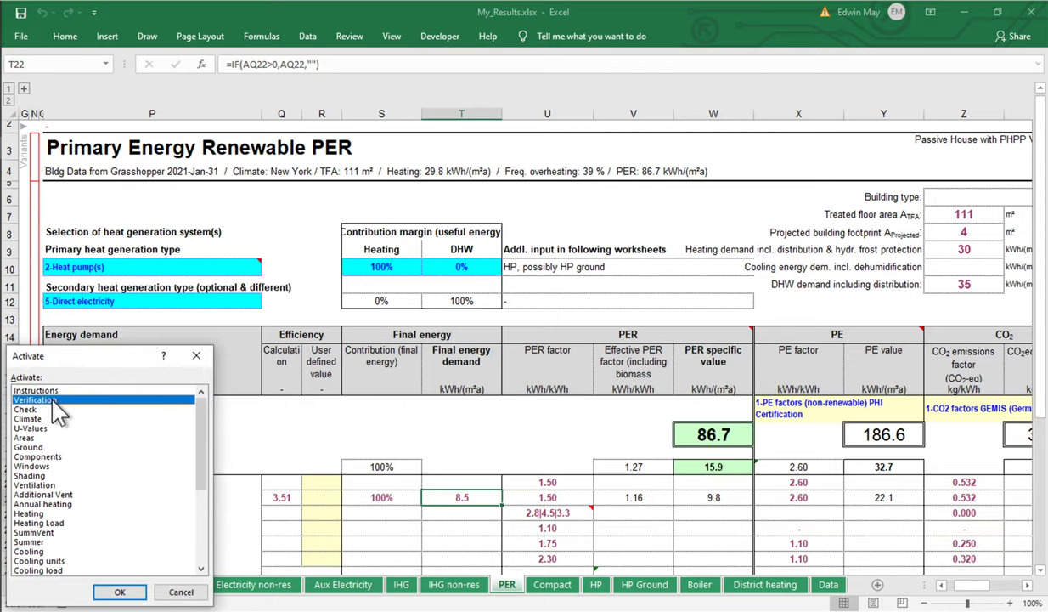
Open the Verification worksheet at the specific building characteristics section.
{"action": "left_click", "coordinate": [120, 589]}
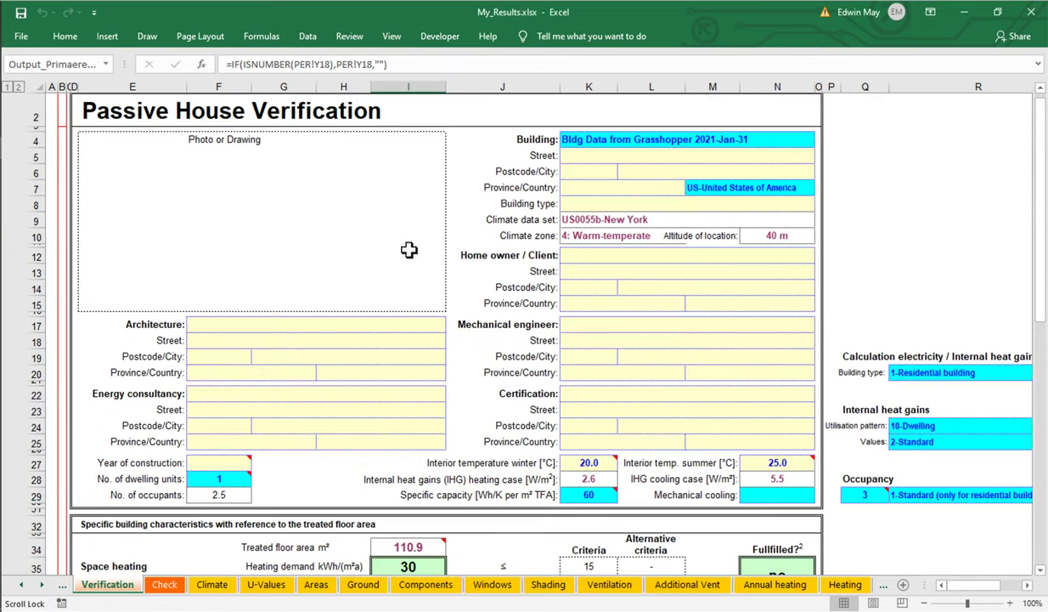
{"action": "scroll", "coordinate": [412, 248], "scroll_direction": "down", "scroll_amount": 4}
{"action": "scroll", "coordinate": [414, 245], "scroll_direction": "down", "scroll_amount": 2}
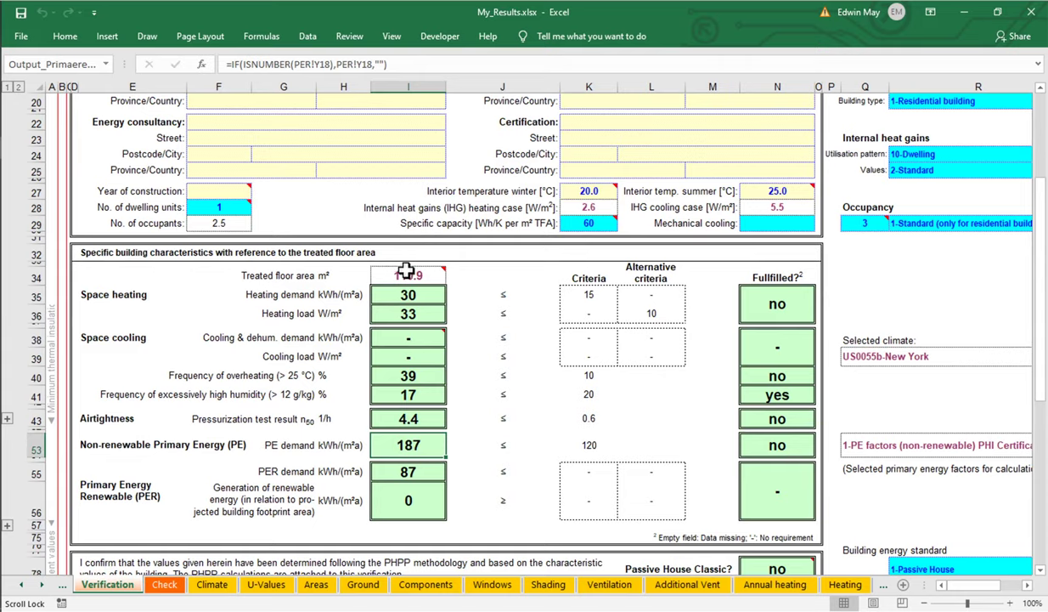
Examine the building characteristics results, including heating load, space cooling, frequency of overheating and excessively high humidity.
{"action": "left_click", "coordinate": [406, 274]}
{"action": "left_click_drag", "start_coordinate": [406, 357], "coordinate": [399, 528]}
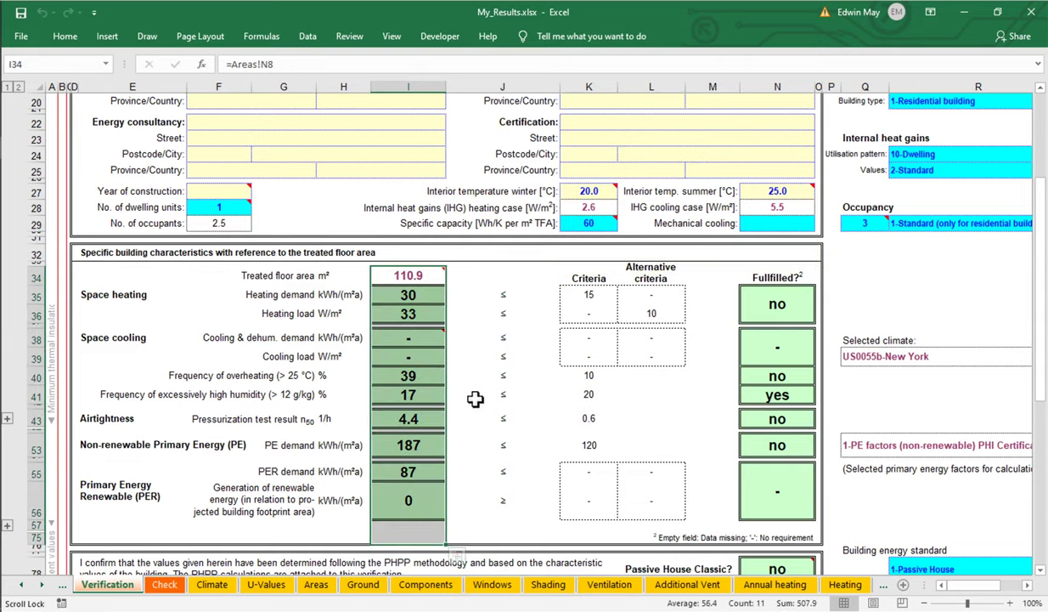
{"action": "key", "text": "ctrl+q"}
{"action": "left_click", "coordinate": [425, 312]}
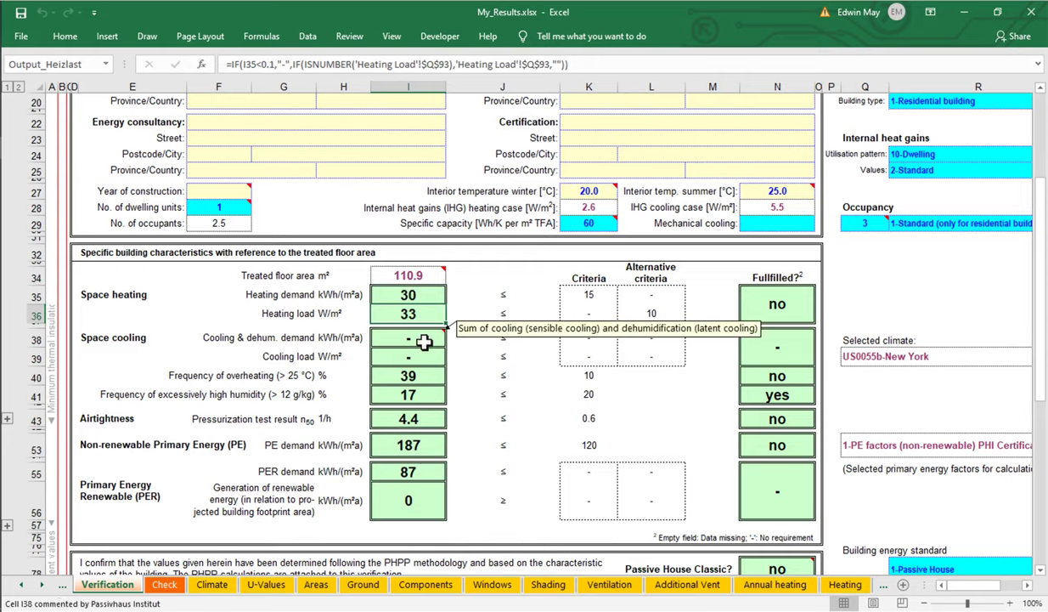
{"action": "left_click_drag", "start_coordinate": [408, 338], "coordinate": [427, 354]}
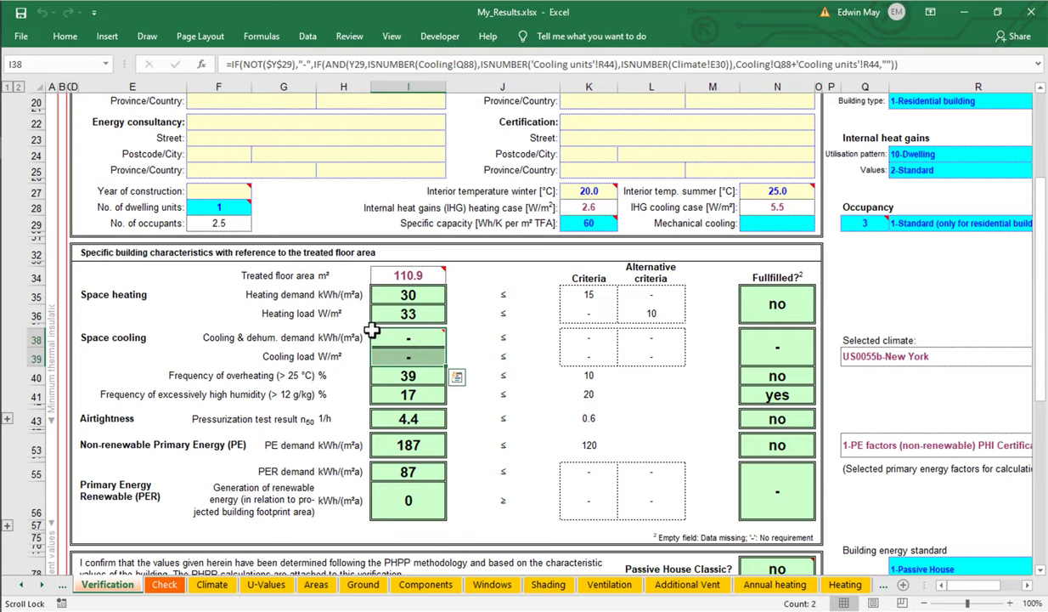
{"action": "mouse_move", "coordinate": [427, 338]}
{"action": "left_click", "coordinate": [412, 375]}
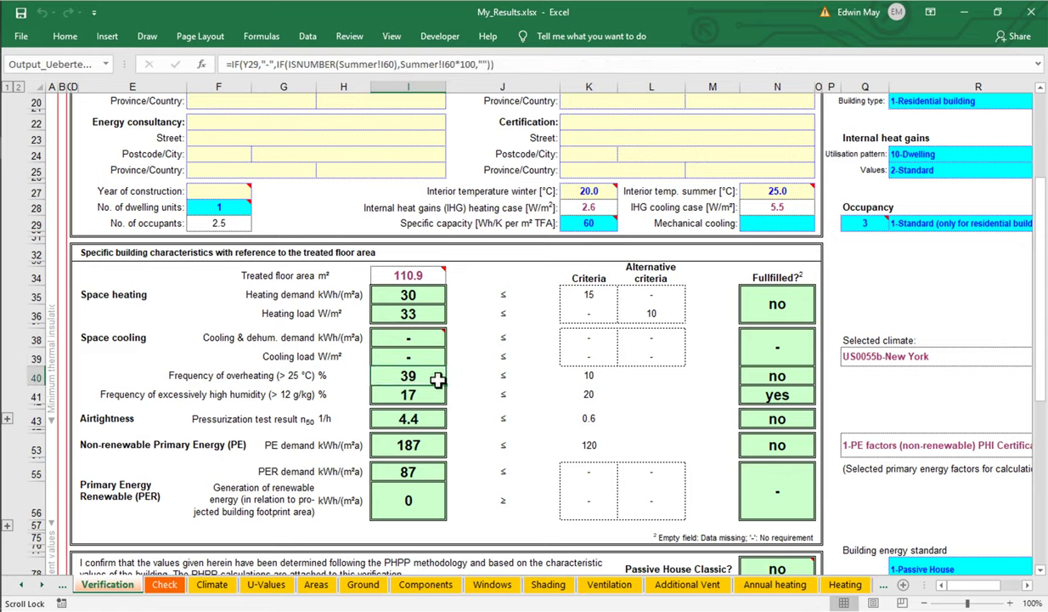
{"action": "left_click", "coordinate": [425, 389]}
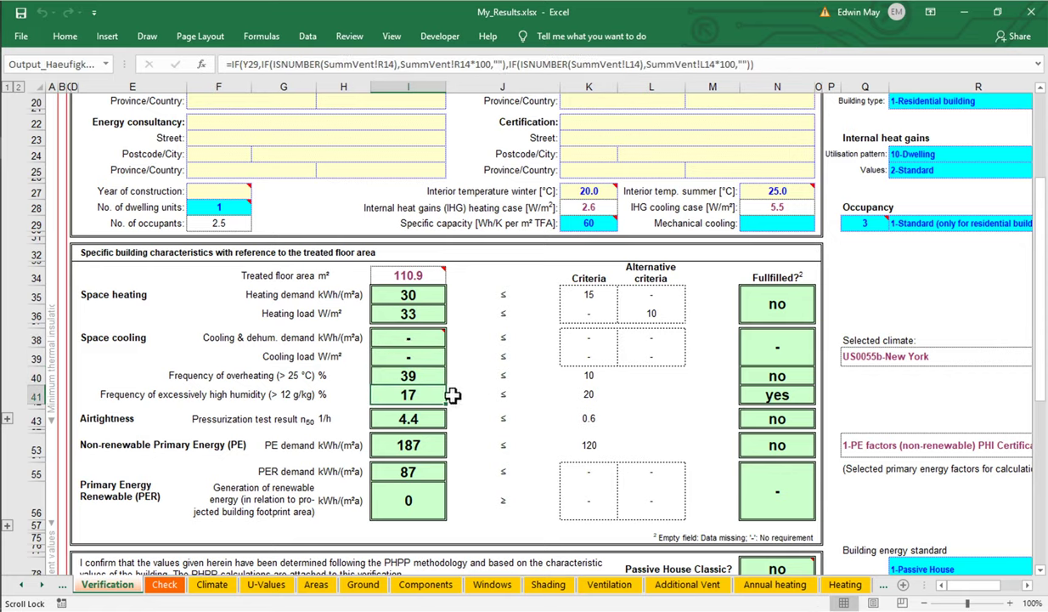
{"action": "left_click", "coordinate": [409, 374]}
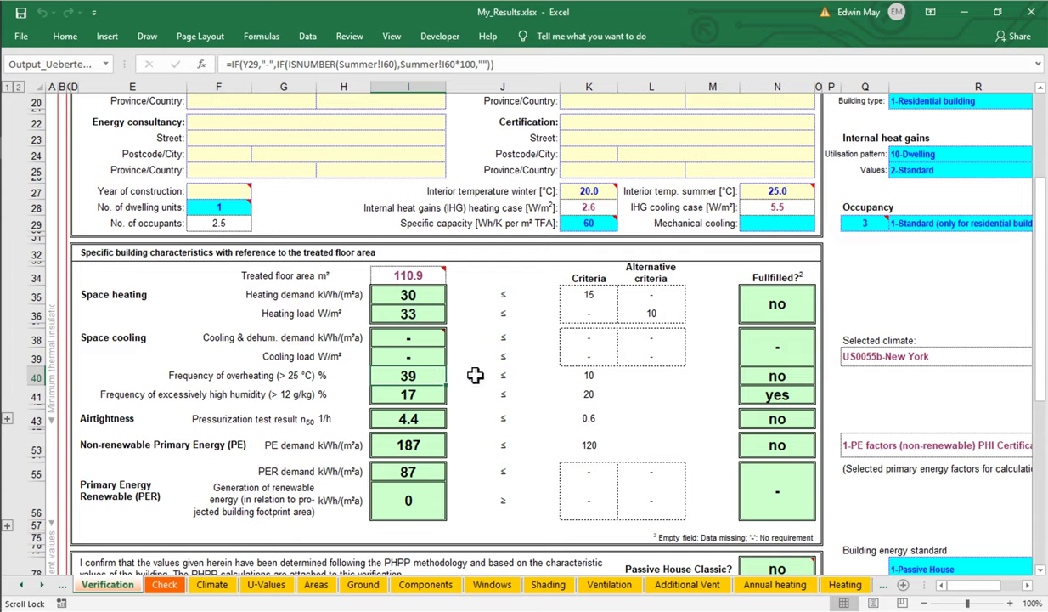
Try enabling mechanical cooling with "x" in the Verification worksheet and clear the setting again.
{"action": "left_click", "coordinate": [767, 226]}
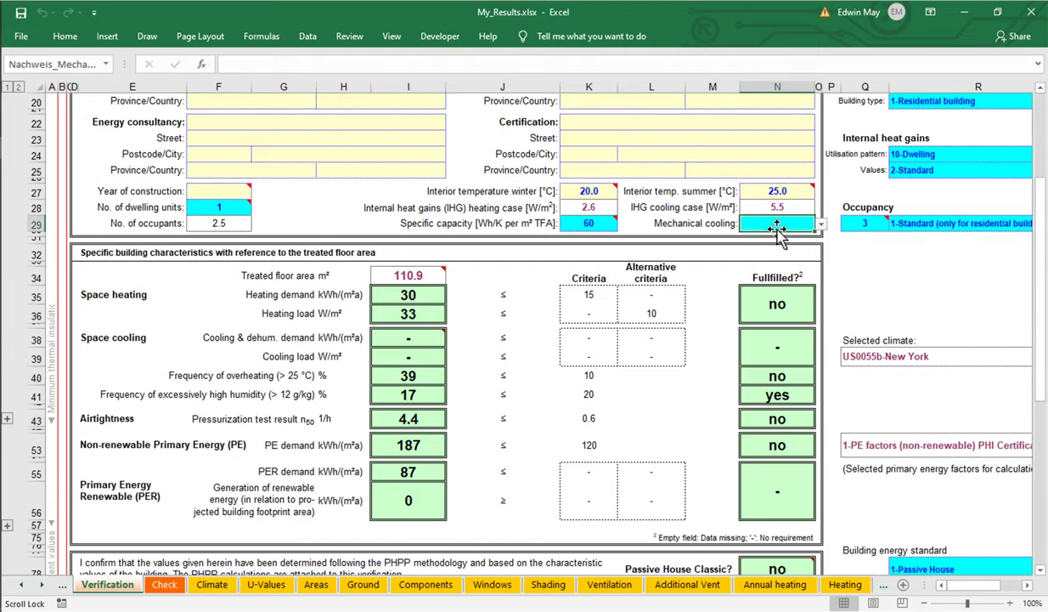
{"action": "left_click", "coordinate": [821, 224]}
{"action": "left_click", "coordinate": [787, 247]}
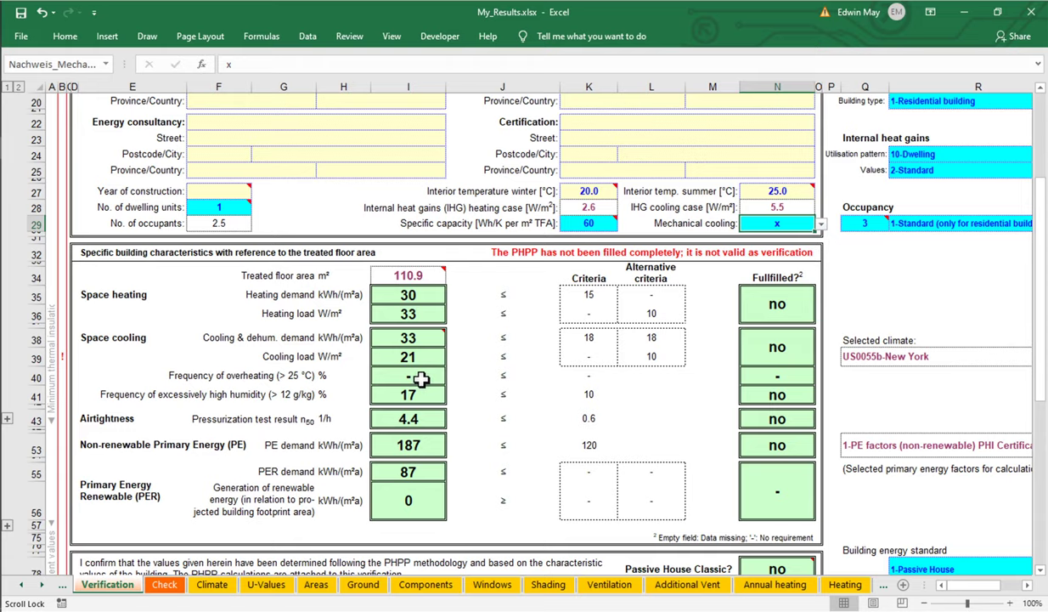
{"action": "left_click", "coordinate": [820, 225]}
{"action": "left_click", "coordinate": [769, 243]}
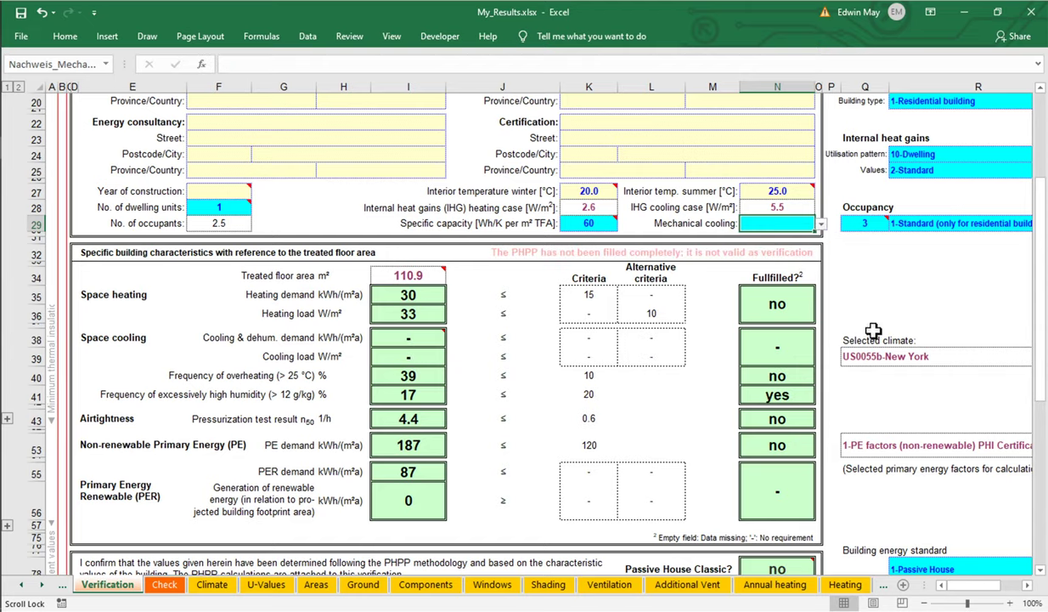
{"action": "left_click", "coordinate": [848, 337]}
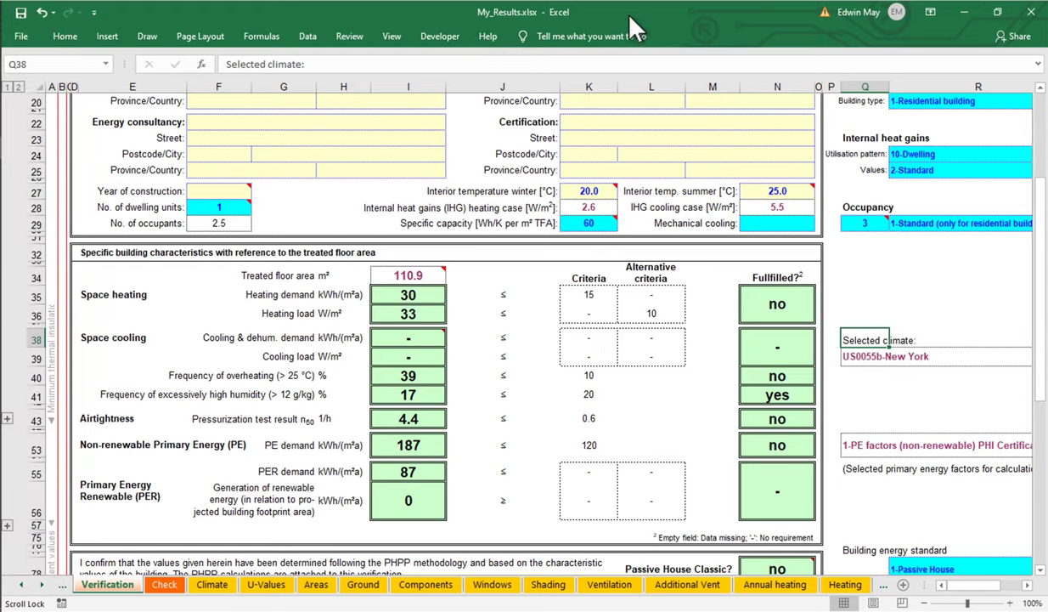
Switch to Grasshopper and shift the Heating/Cooling Systems component to the right to make room before its inputs.
{"action": "mouse_move", "coordinate": [4, 51]}
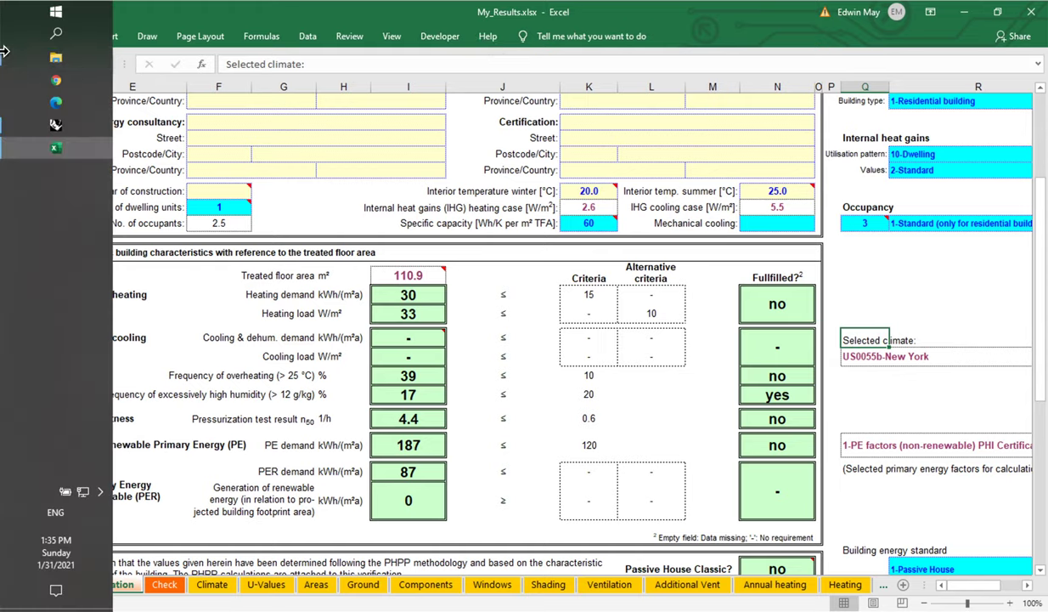
{"action": "left_click", "coordinate": [42, 127]}
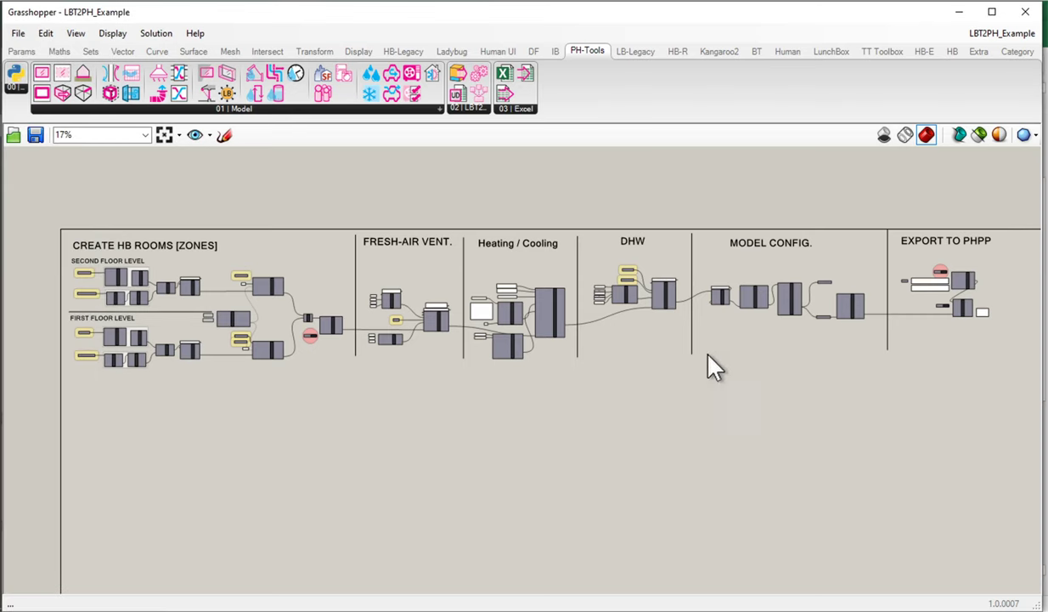
{"action": "scroll", "coordinate": [526, 259], "scroll_direction": "up", "scroll_amount": 4}
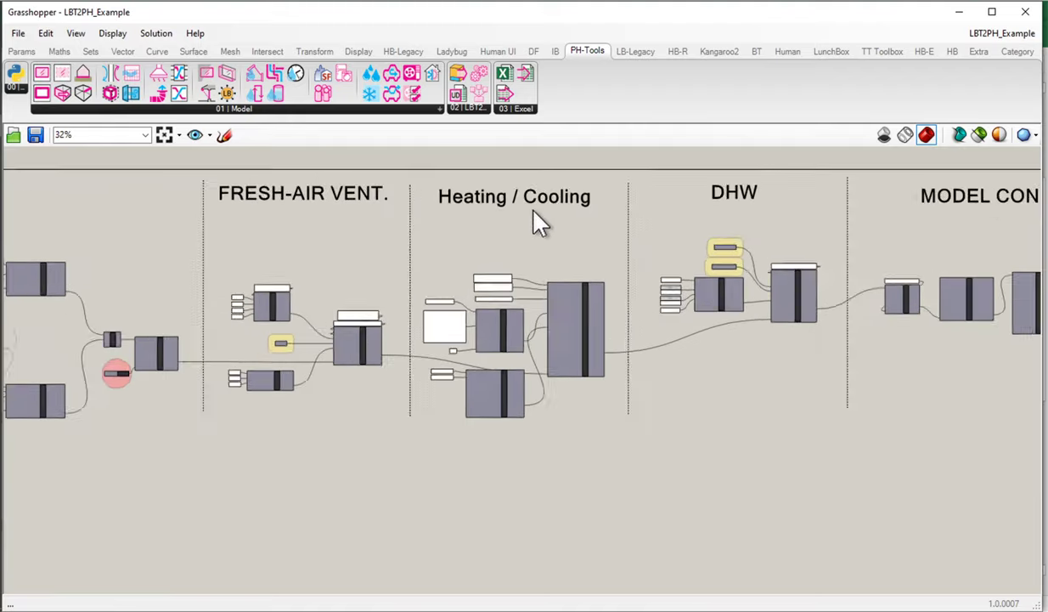
{"action": "scroll", "coordinate": [534, 223], "scroll_direction": "down", "scroll_amount": 2}
{"action": "scroll", "coordinate": [533, 227], "scroll_direction": "down", "scroll_amount": 2}
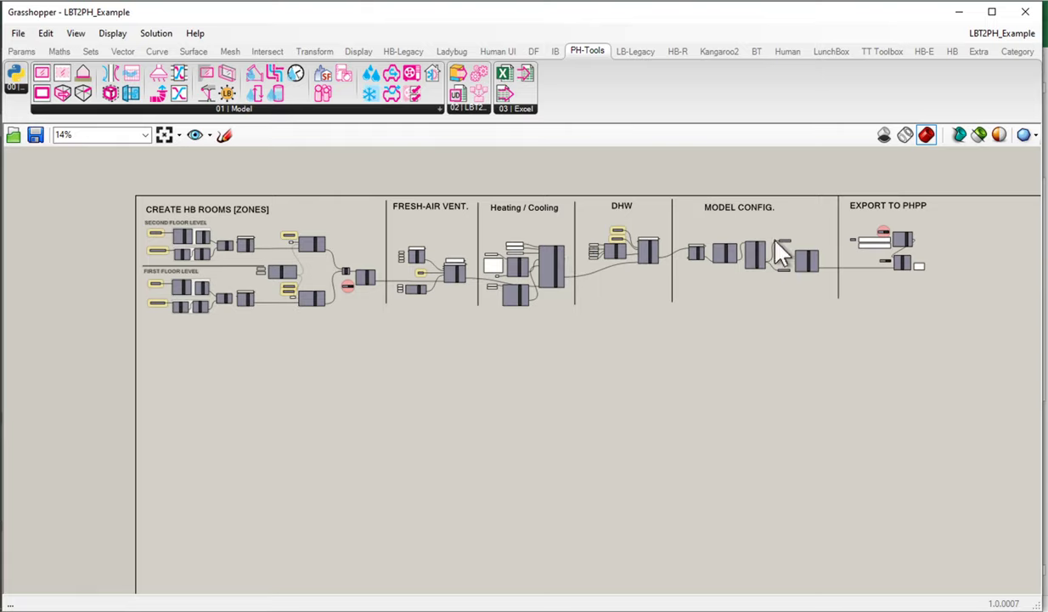
{"action": "scroll", "coordinate": [526, 258], "scroll_direction": "up", "scroll_amount": 6}
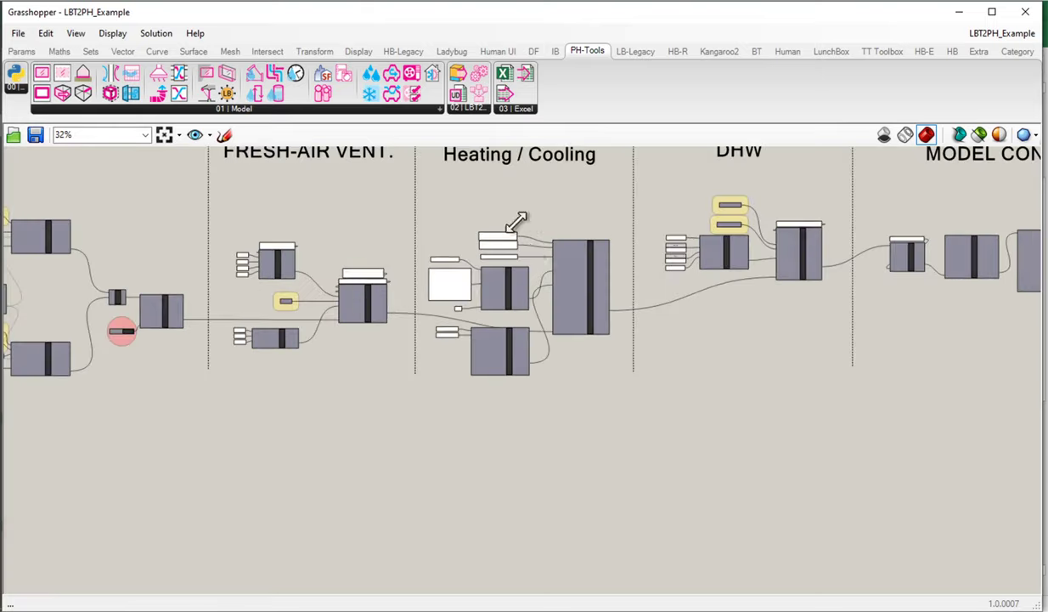
{"action": "right_click_drag", "start_coordinate": [544, 208], "coordinate": [528, 243]}
{"action": "scroll", "coordinate": [536, 342], "scroll_direction": "up", "scroll_amount": 5}
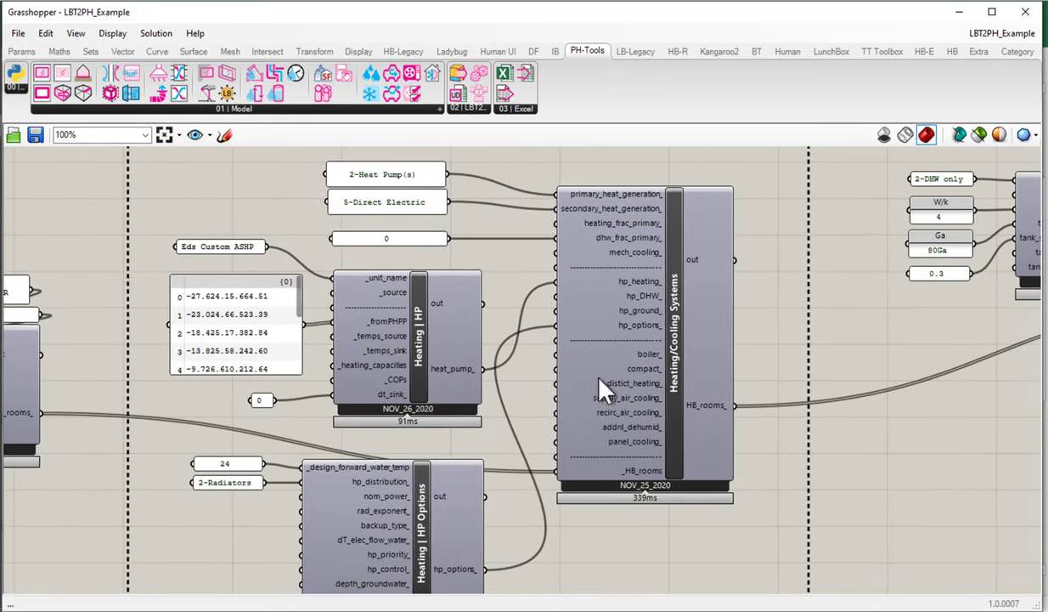
{"action": "left_click_drag", "start_coordinate": [699, 345], "coordinate": [720, 346]}
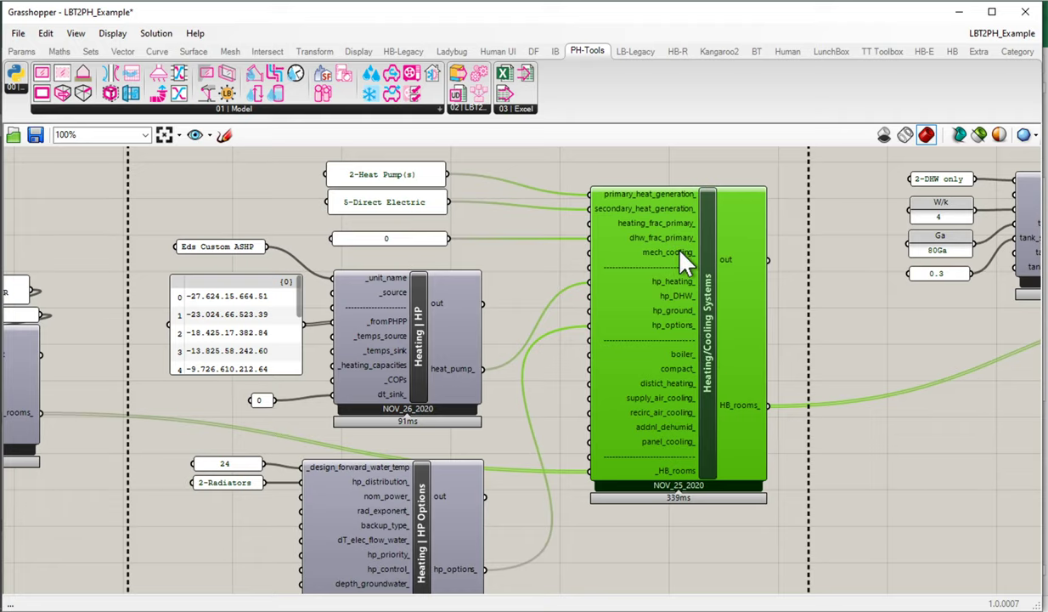
Add a Boolean Toggle set to True and connect it to the mech_cooling input of the Heating/Cooling Systems component.
{"action": "mouse_move", "coordinate": [680, 252]}
{"action": "double_click", "coordinate": [513, 265]}
{"action": "type", "text": "bool"}
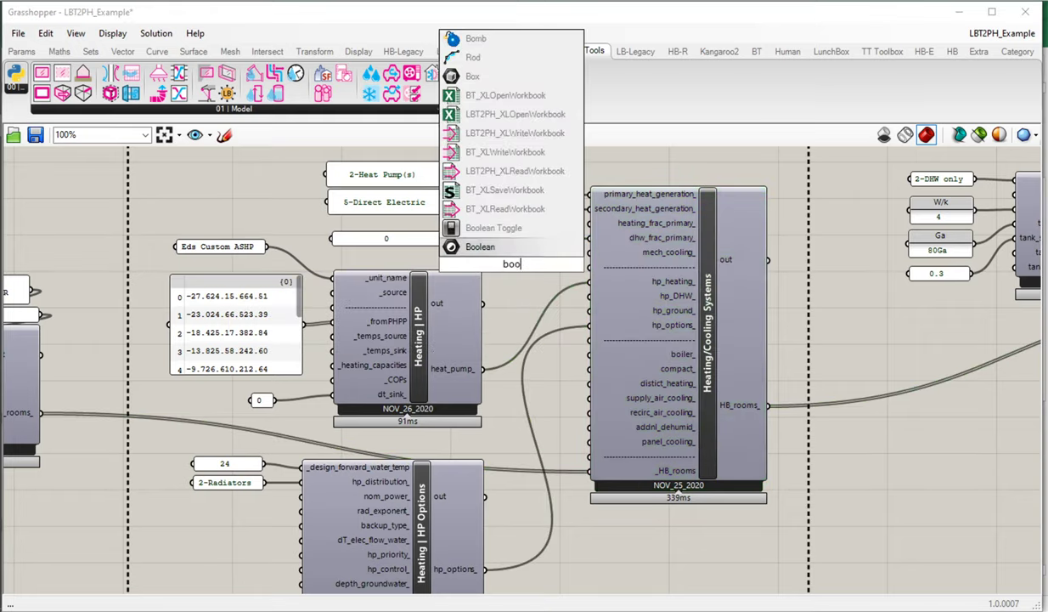
{"action": "left_click", "coordinate": [498, 214]}
{"action": "left_click_drag", "start_coordinate": [488, 266], "coordinate": [505, 260]}
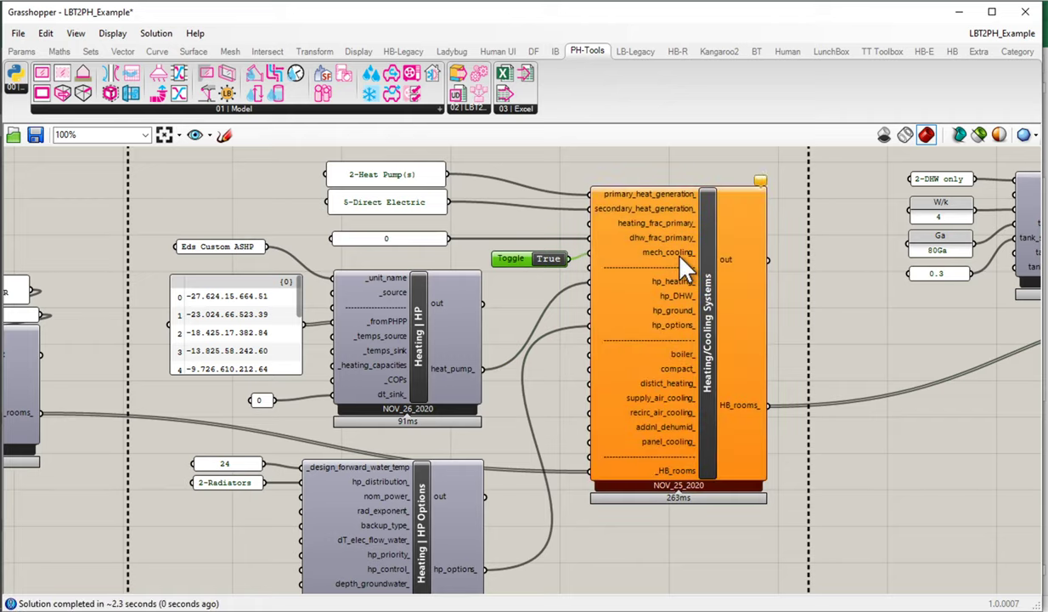
Switch to the My_Results.xlsx workbook in Excel and check the Mechanical cooling cell on the Verification worksheet.
{"action": "mouse_move", "coordinate": [52, 107]}
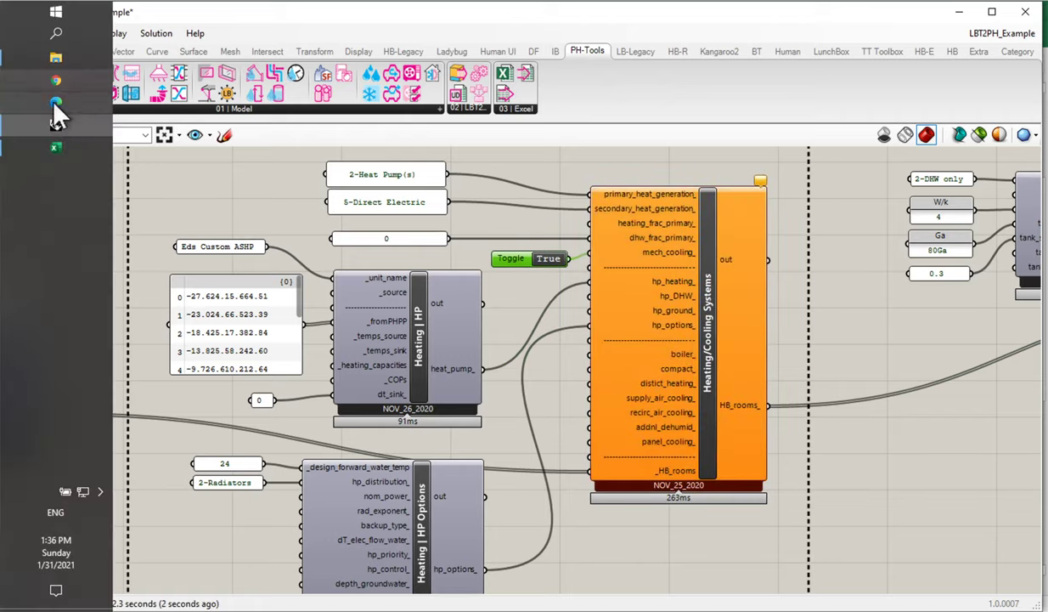
{"action": "left_click", "coordinate": [58, 146]}
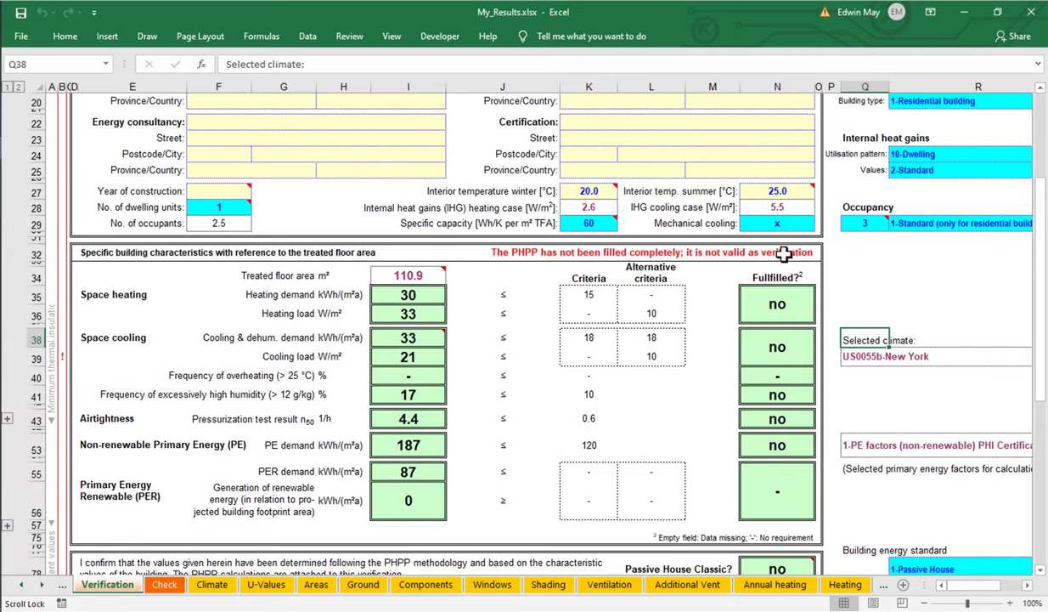
{"action": "left_click", "coordinate": [790, 219]}
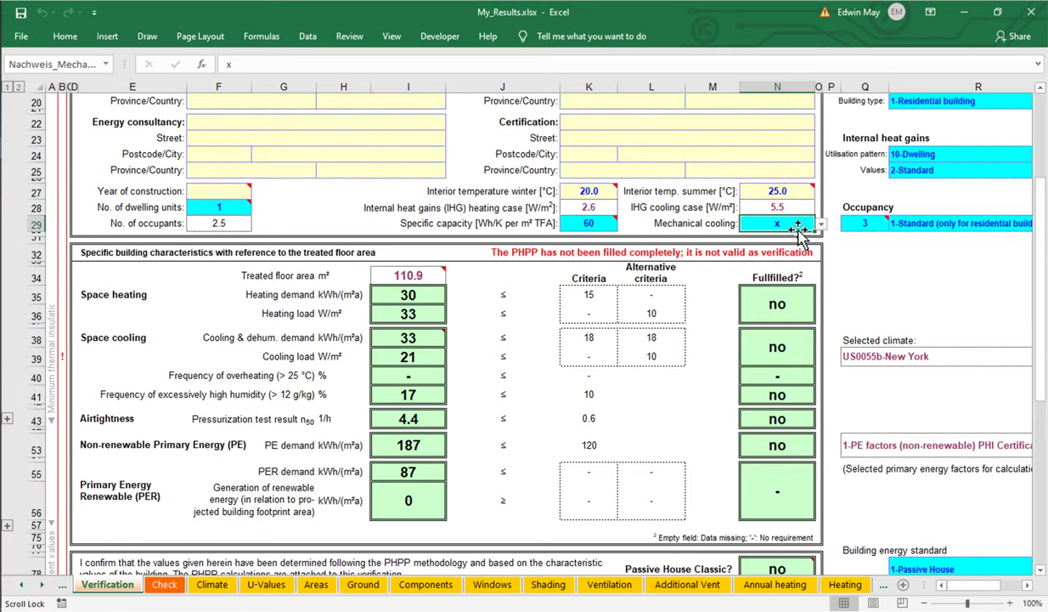
Switch back to Grasshopper, align the toggle with the mech_cooling input and read the Heating/Cooling Systems component's warning.
{"action": "mouse_move", "coordinate": [11, 91]}
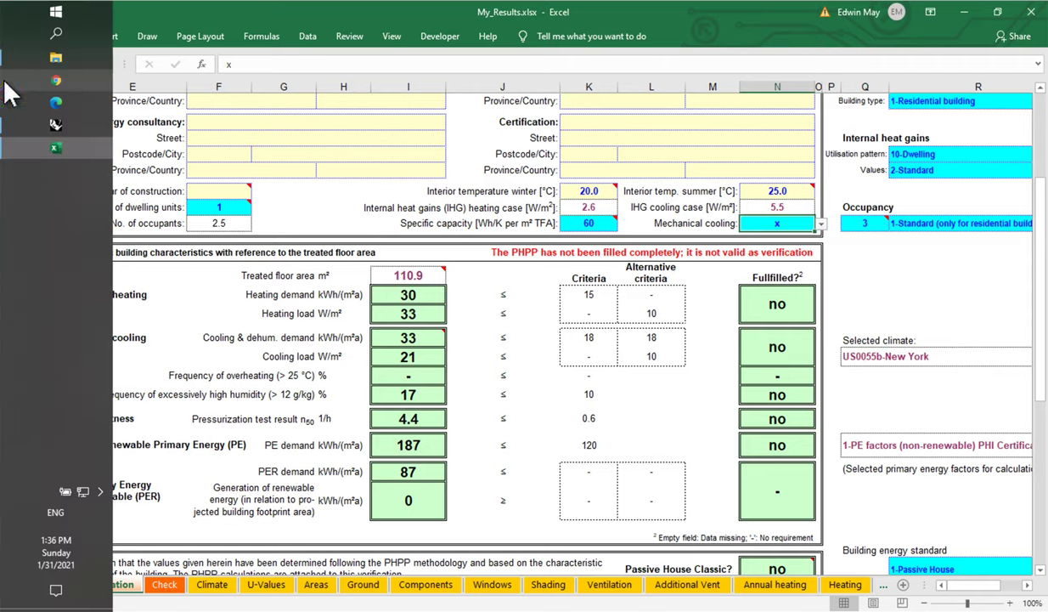
{"action": "left_click", "coordinate": [55, 124]}
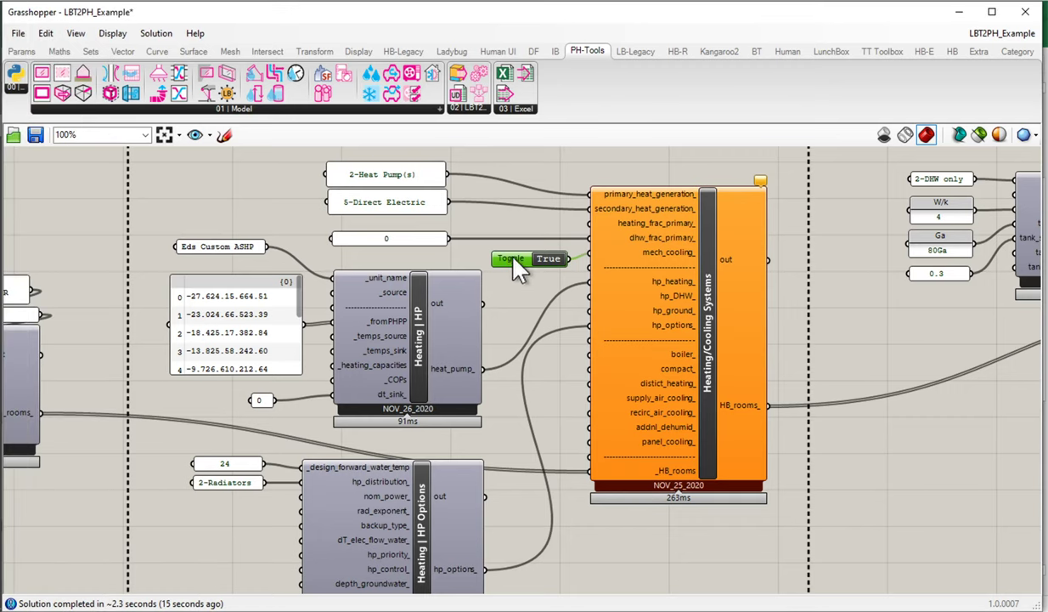
{"action": "left_click_drag", "start_coordinate": [509, 265], "coordinate": [516, 258]}
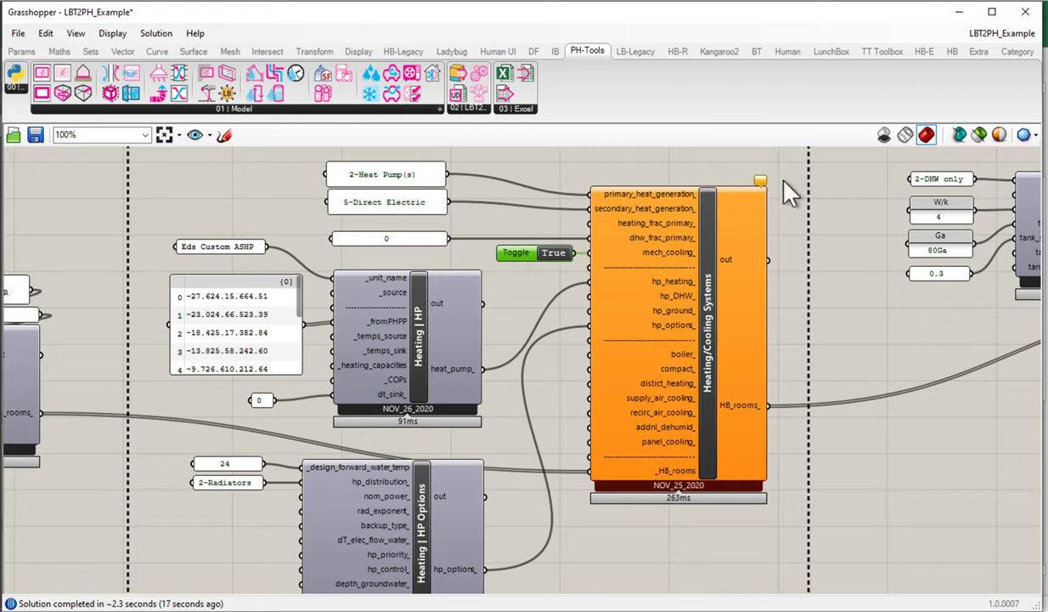
{"action": "mouse_move", "coordinate": [761, 182]}
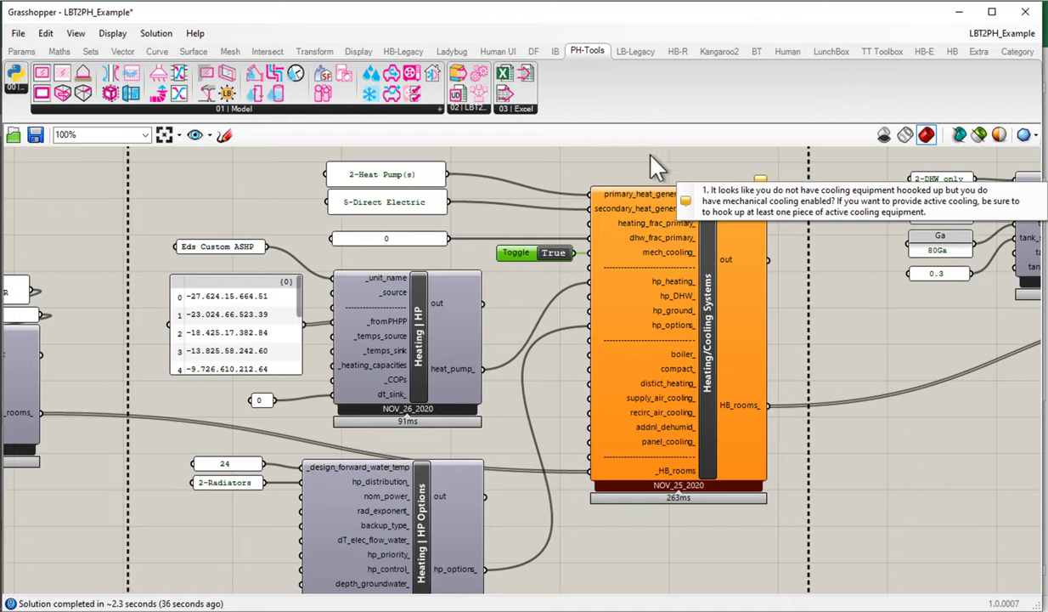
{"action": "mouse_move", "coordinate": [669, 249]}
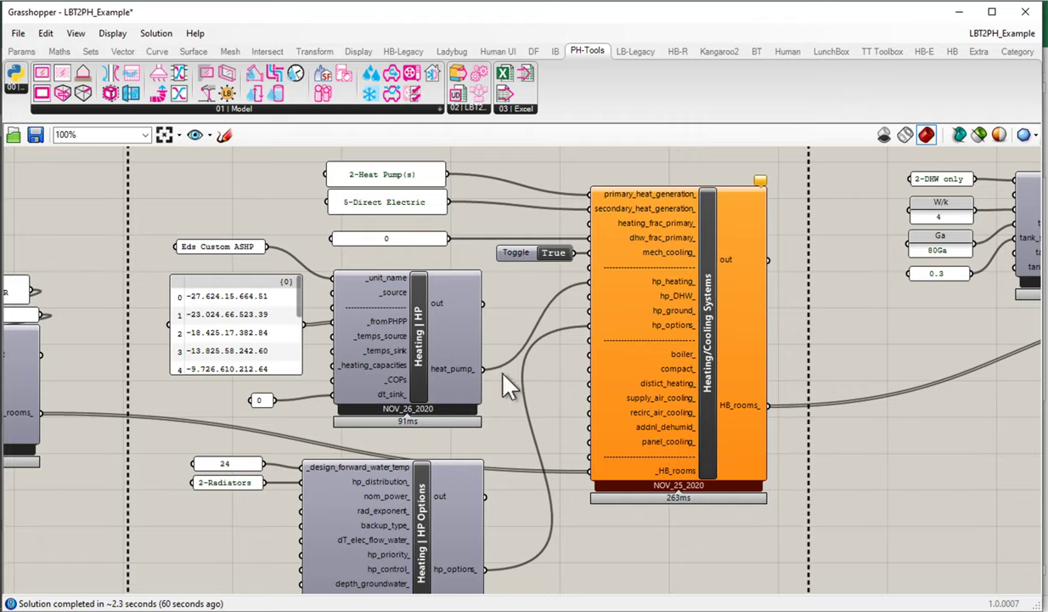
Widen the gap between the heat pump components and Heating/Cooling Systems, moving the toggle close to the mech_cooling input.
{"action": "left_click_drag", "start_coordinate": [515, 328], "coordinate": [586, 398], "text": "alt"}
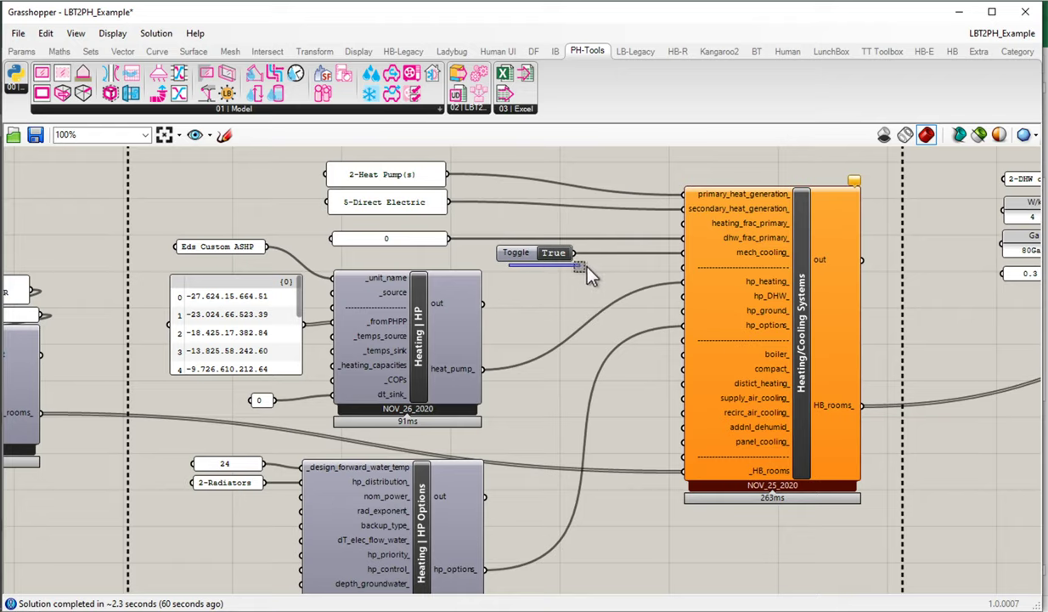
{"action": "left_click_drag", "start_coordinate": [514, 255], "coordinate": [603, 262]}
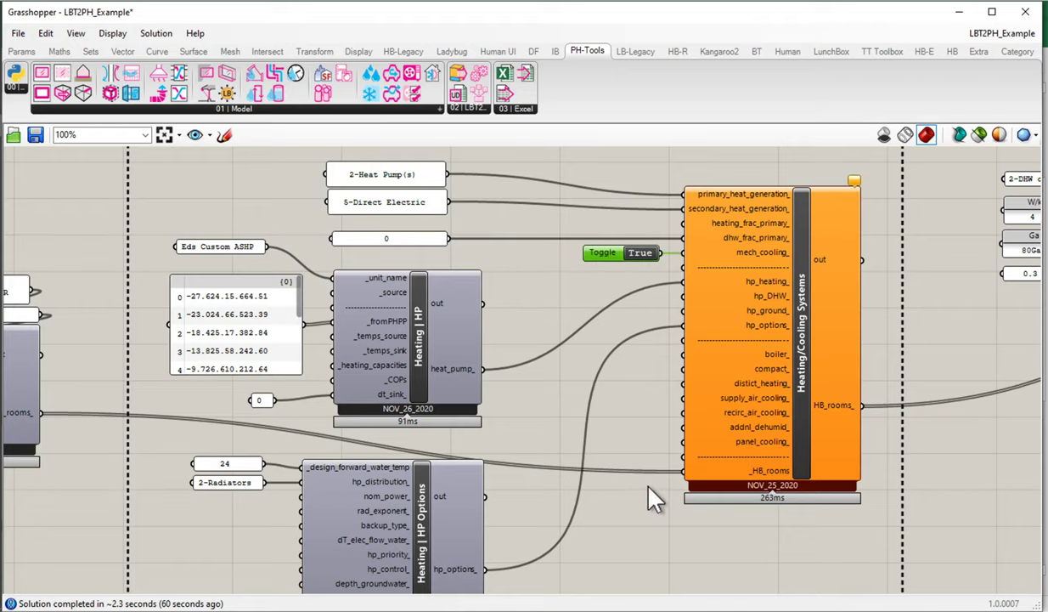
{"action": "scroll", "coordinate": [595, 475], "scroll_direction": "down", "scroll_amount": 2}
{"action": "left_click", "coordinate": [692, 402]}
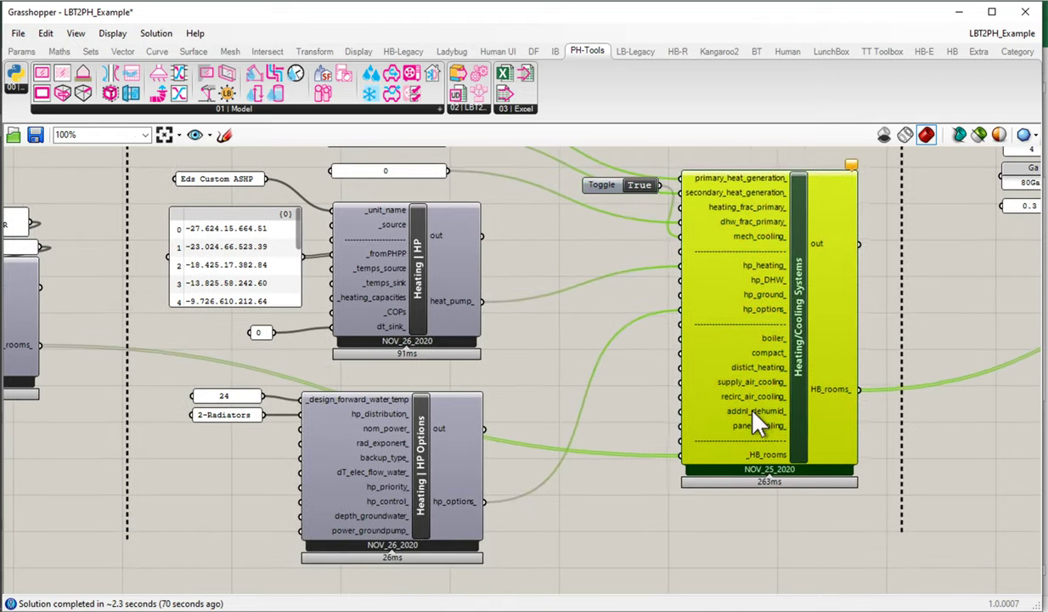
{"action": "left_click_drag", "start_coordinate": [753, 414], "coordinate": [757, 413]}
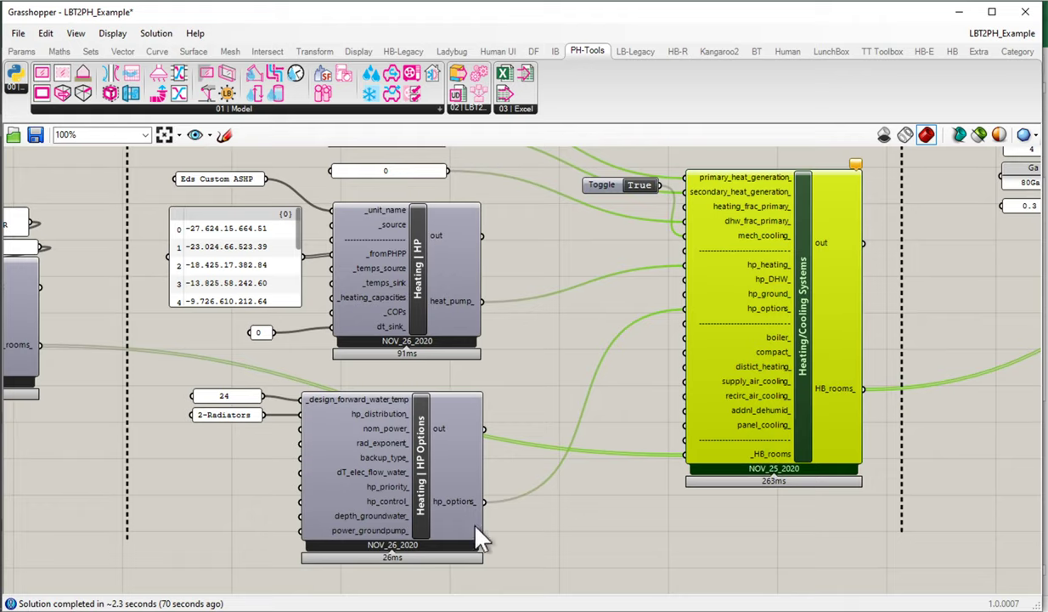
Add the LBT2PH_CreateCooling_Recirc component and place it below the Heating | HP Options component.
{"action": "left_click", "coordinate": [371, 109]}
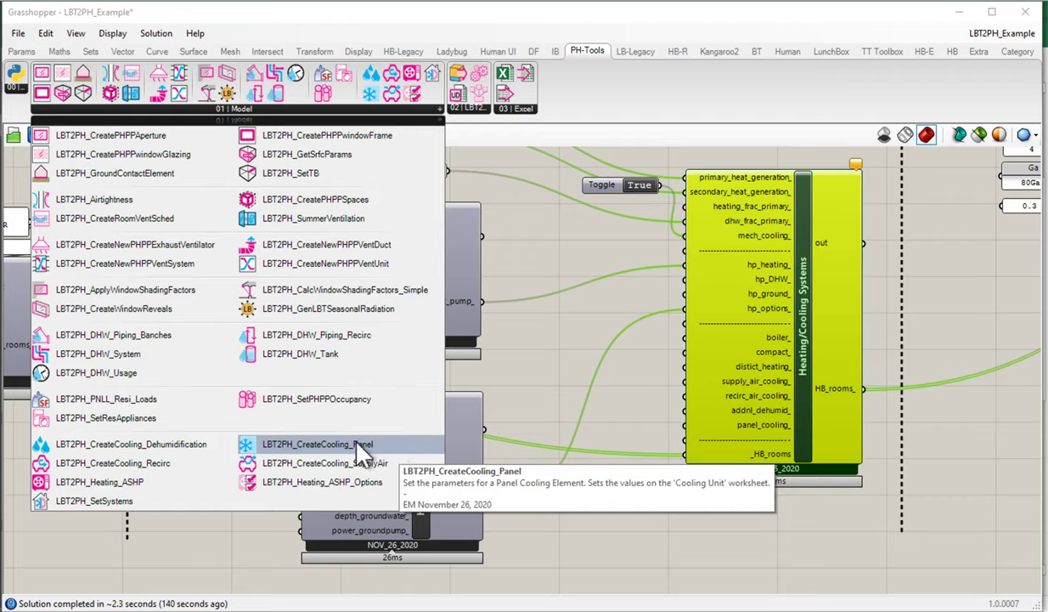
{"action": "left_click", "coordinate": [119, 463]}
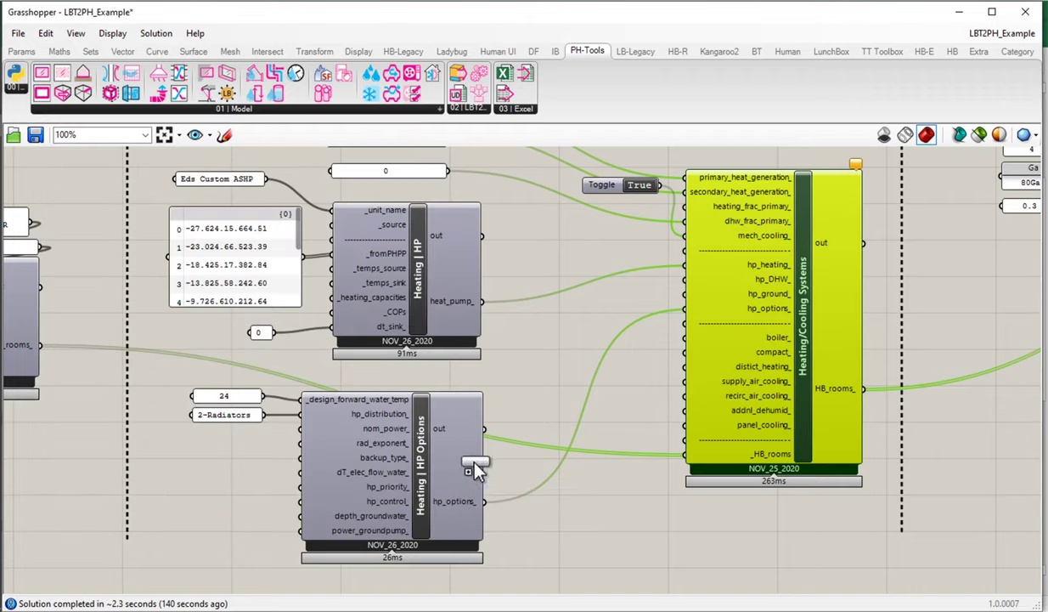
{"action": "left_click", "coordinate": [564, 501]}
{"action": "right_click_drag", "start_coordinate": [565, 509], "coordinate": [613, 368]}
{"action": "left_click_drag", "start_coordinate": [613, 367], "coordinate": [433, 490]}
Examine the descriptions of the Cooling | Recirc component's inputs, from on_off_mode and max_cooling_cap to variable_vol and SEER.
{"action": "scroll", "coordinate": [412, 493], "scroll_direction": "up", "scroll_amount": 4}
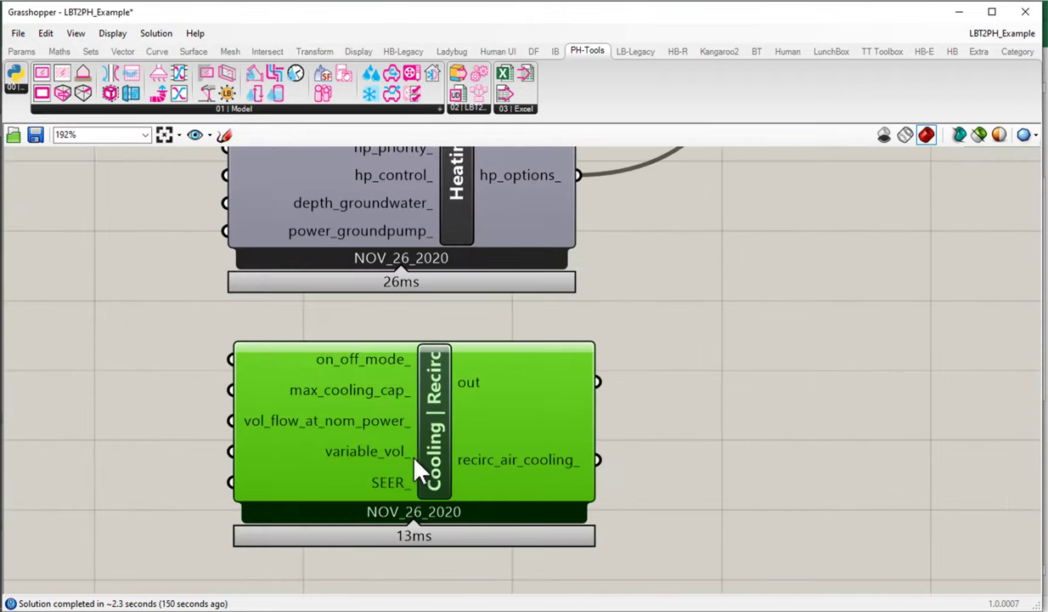
{"action": "right_click_drag", "start_coordinate": [440, 480], "coordinate": [476, 429]}
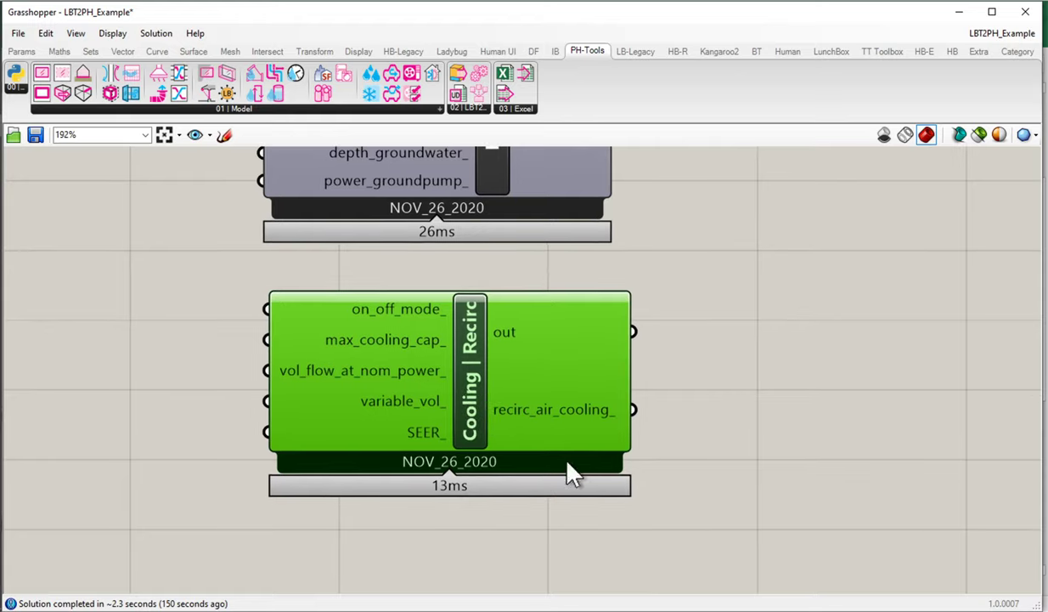
{"action": "left_click_drag", "start_coordinate": [466, 357], "coordinate": [463, 368]}
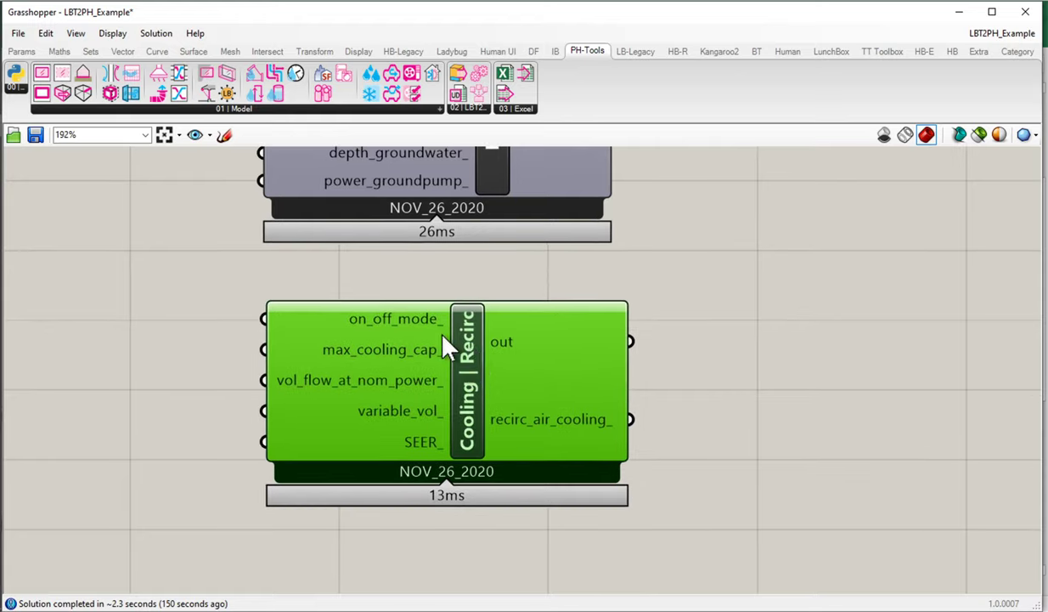
{"action": "mouse_move", "coordinate": [429, 323]}
{"action": "mouse_move", "coordinate": [419, 365]}
{"action": "mouse_move", "coordinate": [406, 412]}
{"action": "mouse_move", "coordinate": [409, 438]}
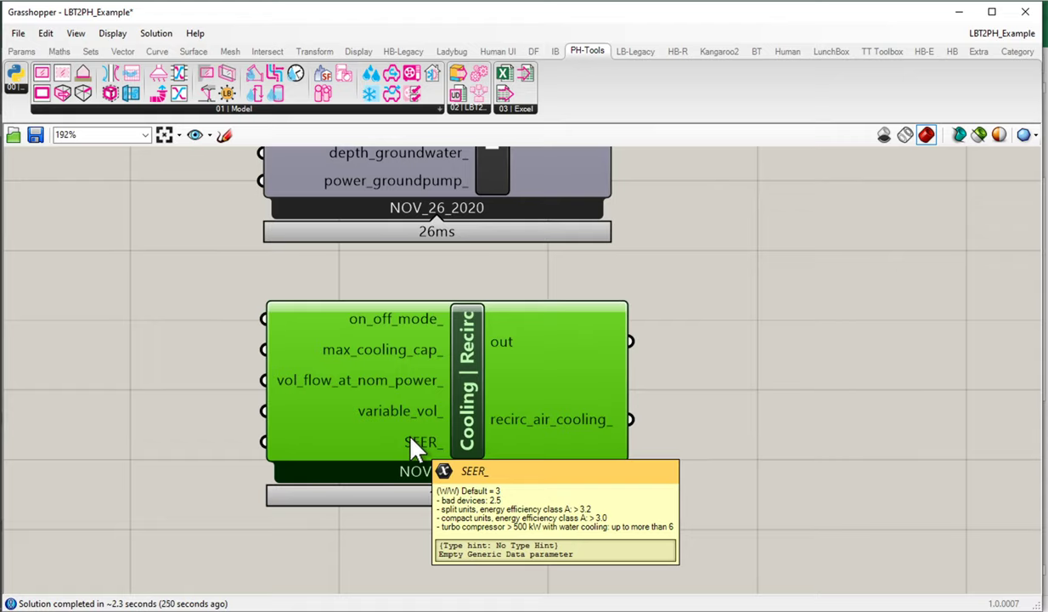
Add a panel connected to the Cooling | Recirc component's out output and enlarge it to display all its lines.
{"action": "right_click_drag", "start_coordinate": [746, 403], "coordinate": [648, 357]}
{"action": "double_click", "coordinate": [666, 326]}
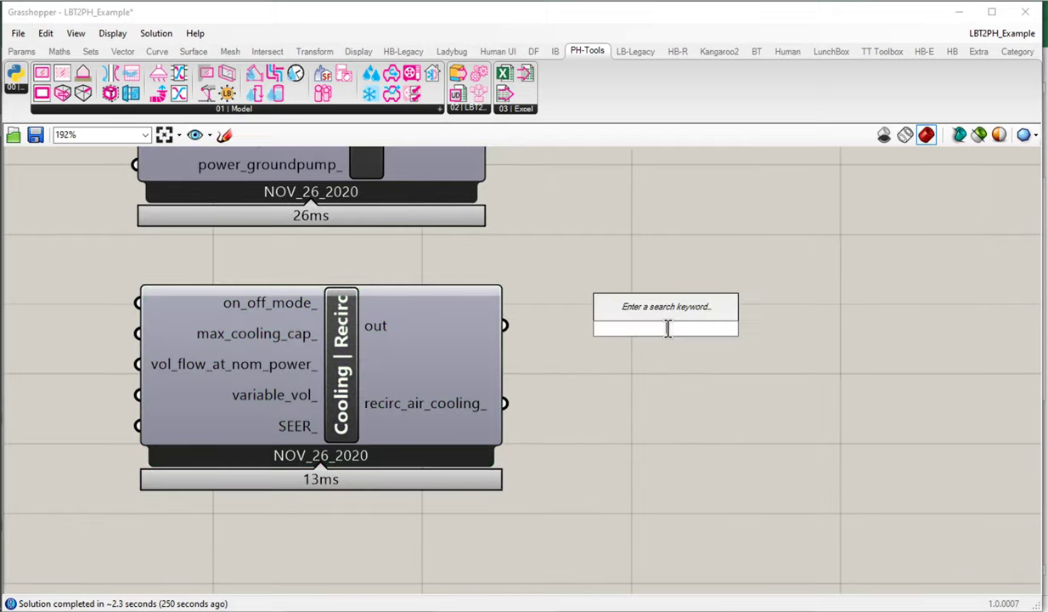
{"action": "type", "text": "panel"}
{"action": "key", "text": "Return"}
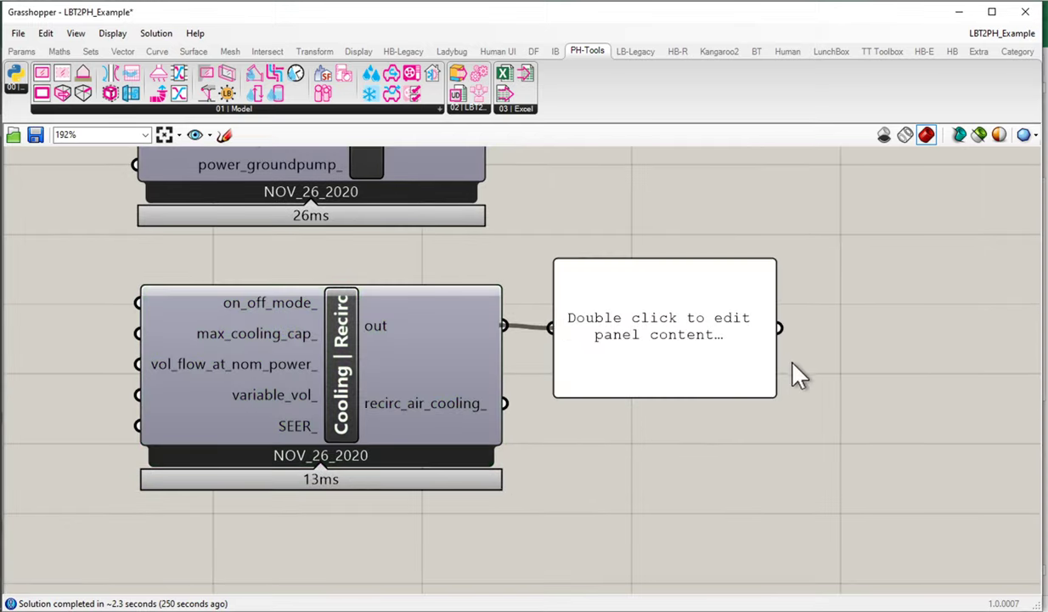
{"action": "right_click_drag", "start_coordinate": [799, 373], "coordinate": [597, 316]}
{"action": "left_click_drag", "start_coordinate": [587, 358], "coordinate": [941, 519]}
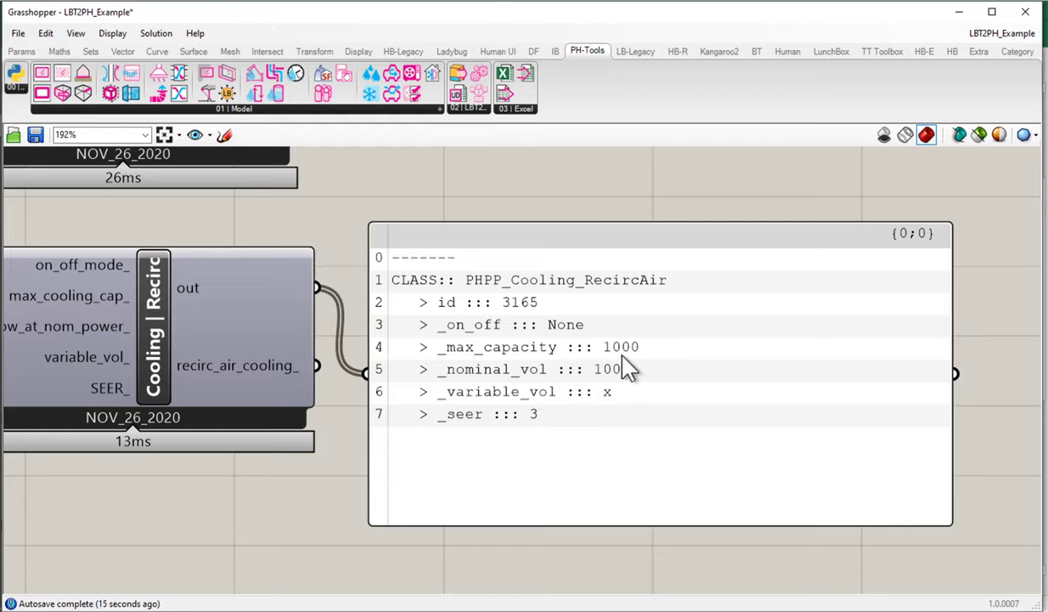
Move the output panel away from Cooling | Recirc and connect recirc_air_cooling to the matching input of Heating/Cooling Systems.
{"action": "scroll", "coordinate": [633, 458], "scroll_direction": "down", "scroll_amount": 3}
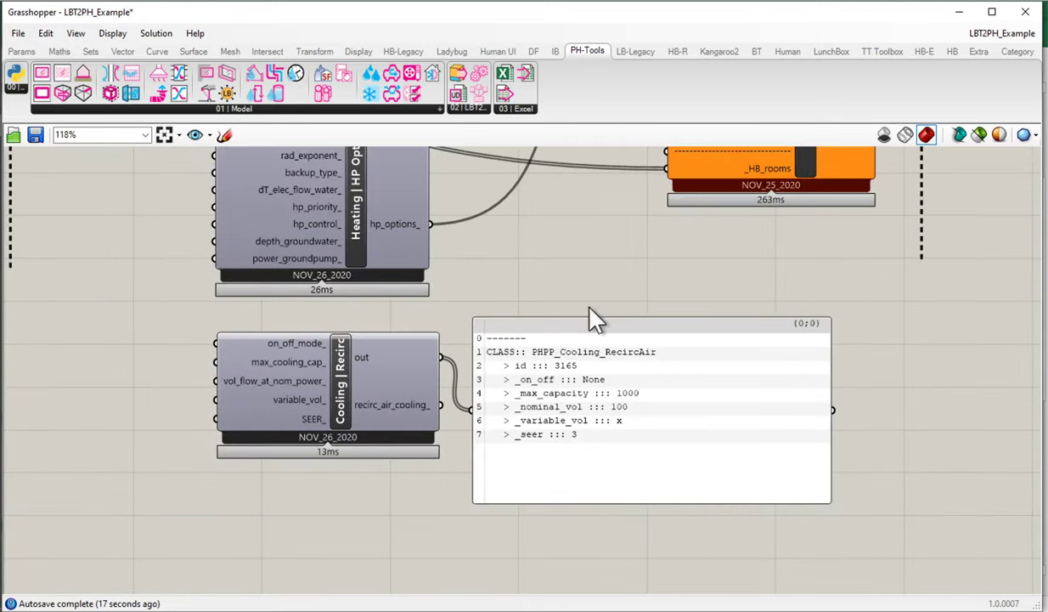
{"action": "right_click_drag", "start_coordinate": [594, 319], "coordinate": [554, 450]}
{"action": "left_click_drag", "start_coordinate": [538, 519], "coordinate": [758, 519]}
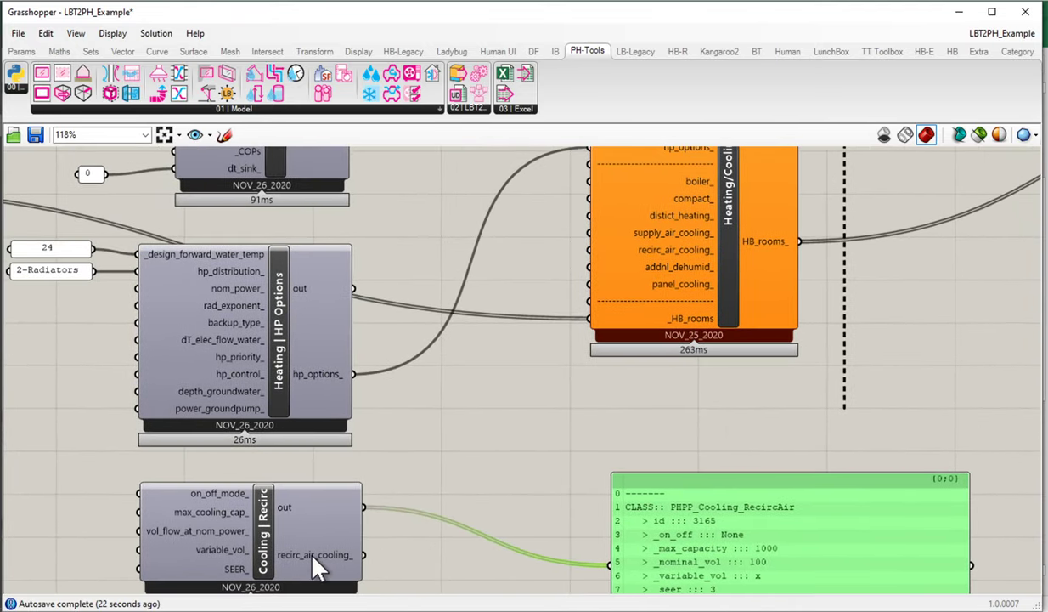
{"action": "mouse_move", "coordinate": [312, 558]}
{"action": "left_click_drag", "start_coordinate": [363, 554], "coordinate": [593, 251]}
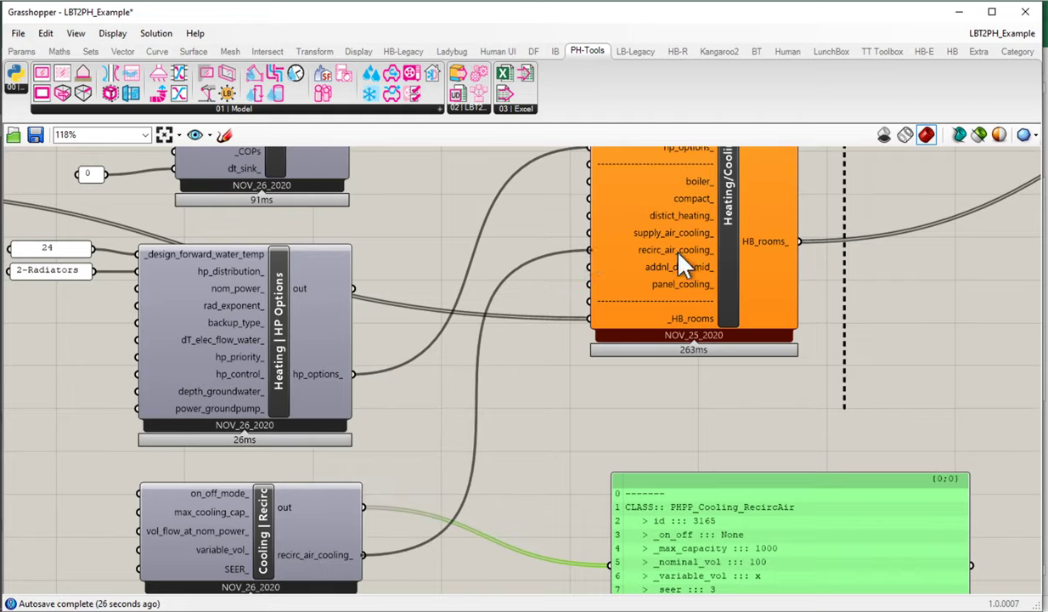
Switch to the My_Results.xlsx workbook in Excel and check the space cooling demand and cooling load on the Verification worksheet.
{"action": "right_click_drag", "start_coordinate": [611, 347], "coordinate": [432, 582]}
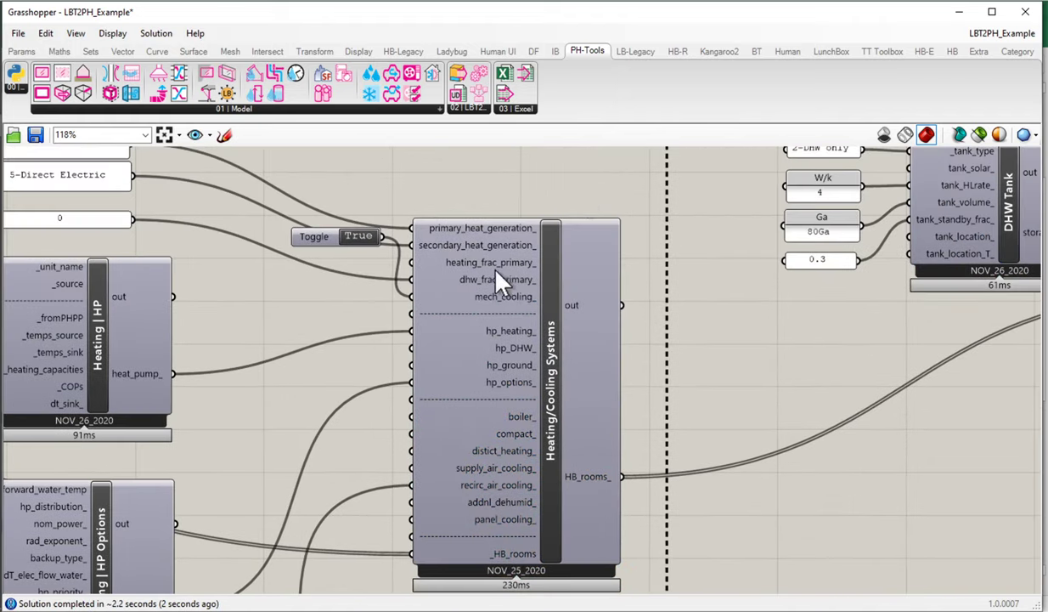
{"action": "right_click_drag", "start_coordinate": [434, 330], "coordinate": [463, 270]}
{"action": "mouse_move", "coordinate": [62, 108]}
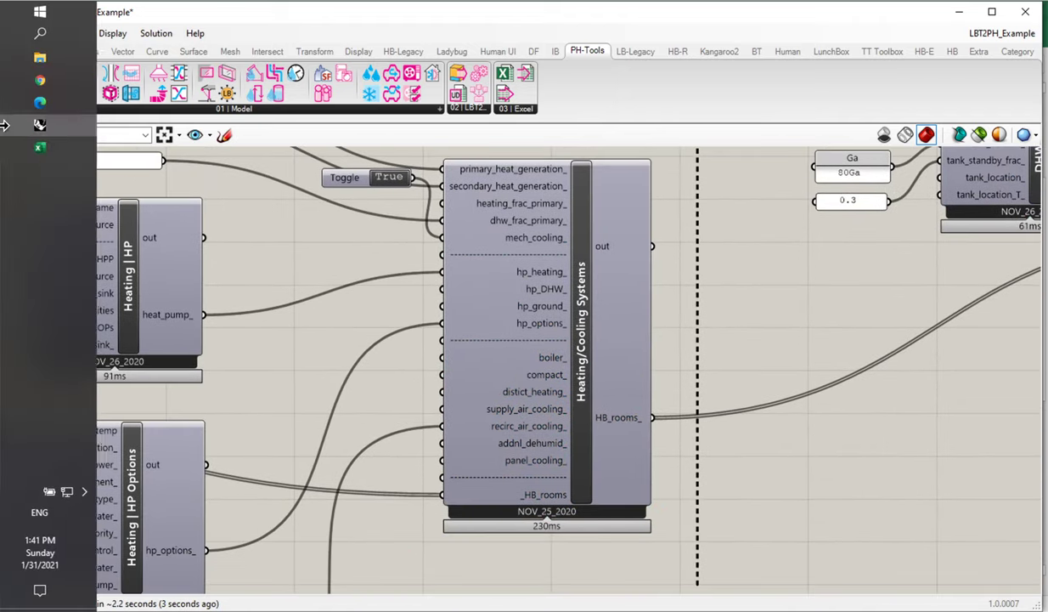
{"action": "left_click", "coordinate": [67, 137]}
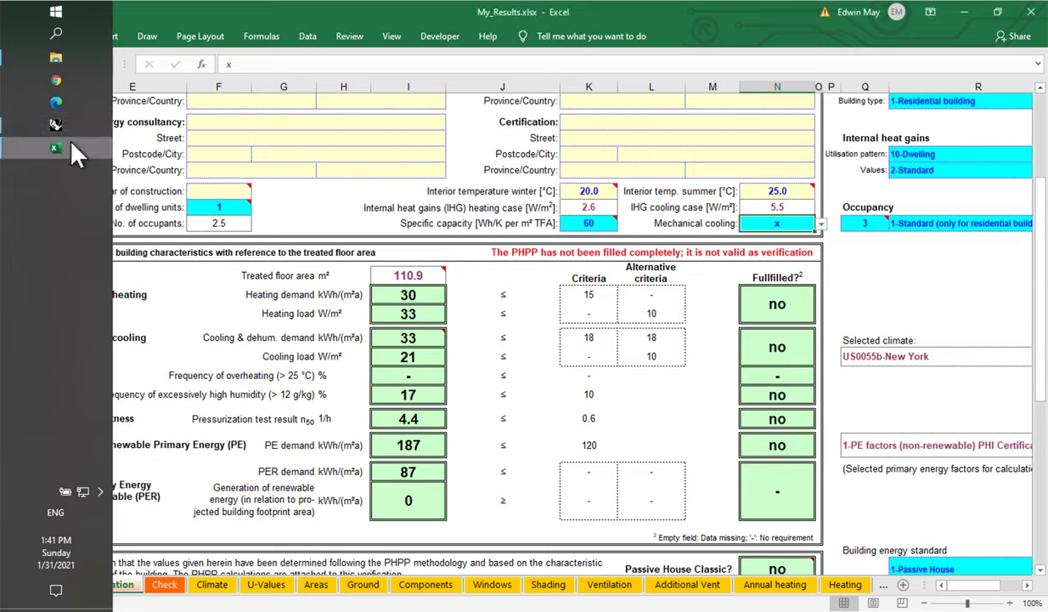
{"action": "left_click_drag", "start_coordinate": [380, 330], "coordinate": [400, 355]}
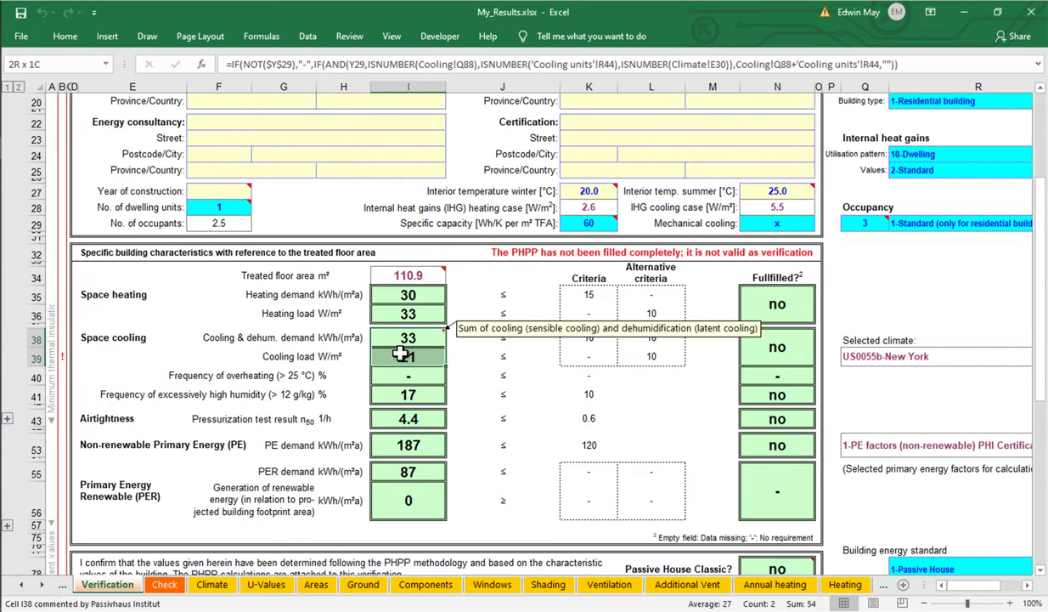
Open the Cooling units worksheet and examine the Recirculation cooling capacity, volume flow rate, efficiency ratio and variable air volume cells.
{"action": "left_click", "coordinate": [42, 584]}
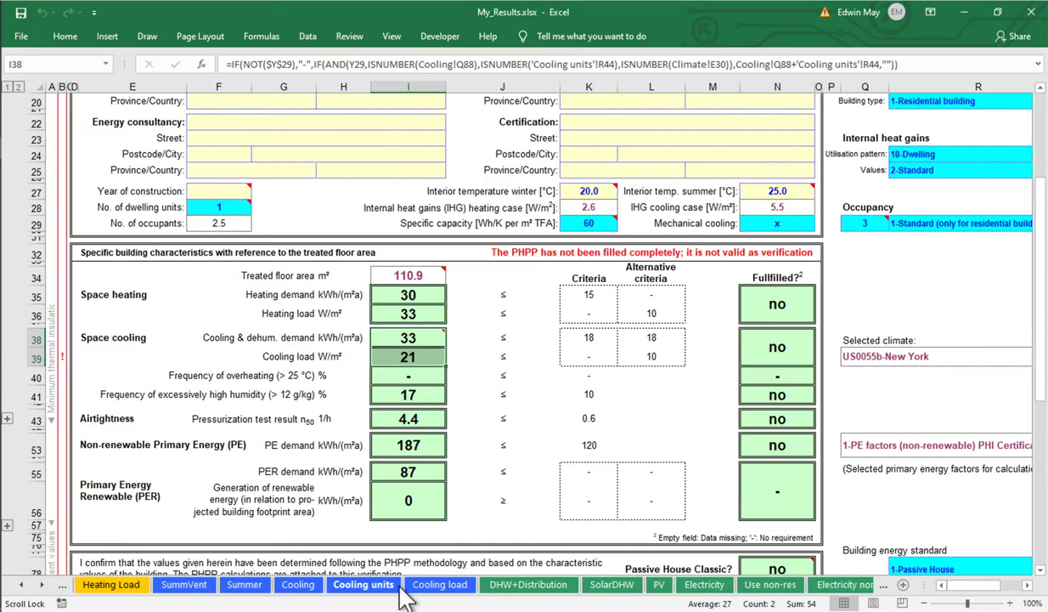
{"action": "left_click", "coordinate": [364, 587]}
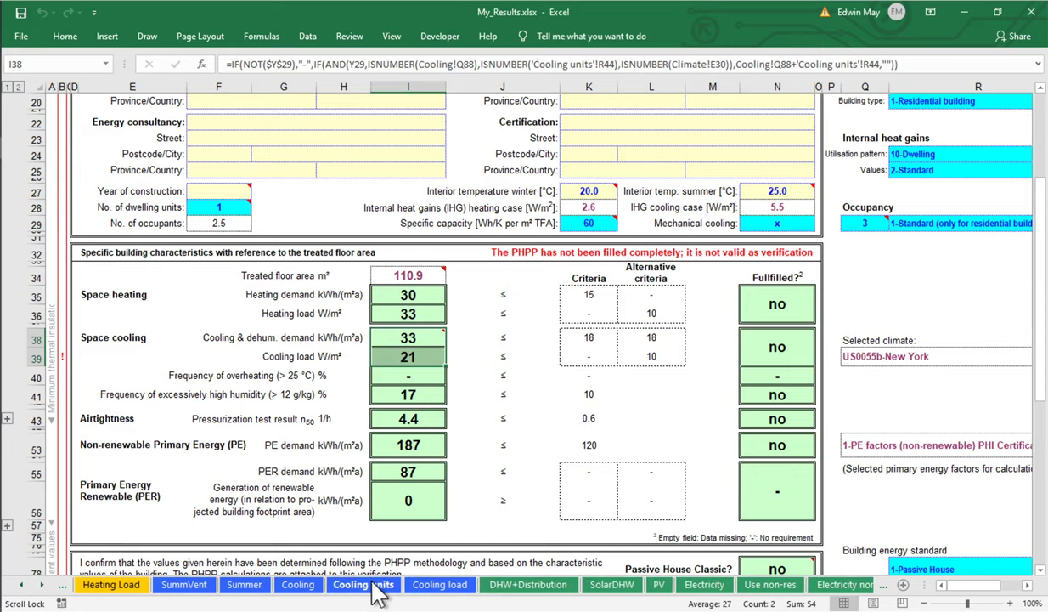
{"action": "key", "text": "ctrl+q"}
{"action": "left_click", "coordinate": [376, 586]}
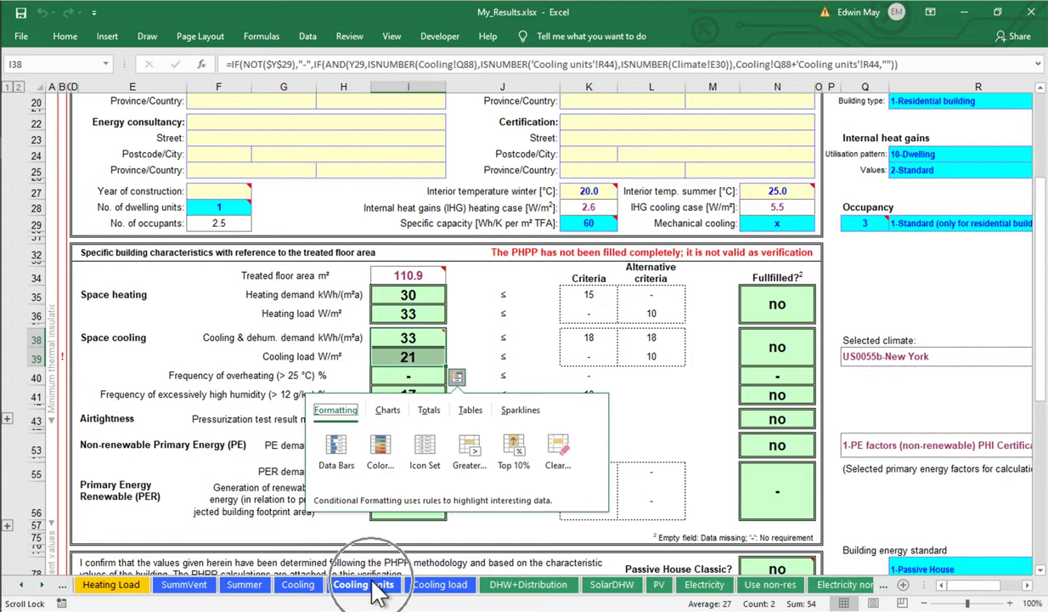
{"action": "scroll", "coordinate": [210, 426], "scroll_direction": "down", "scroll_amount": 3}
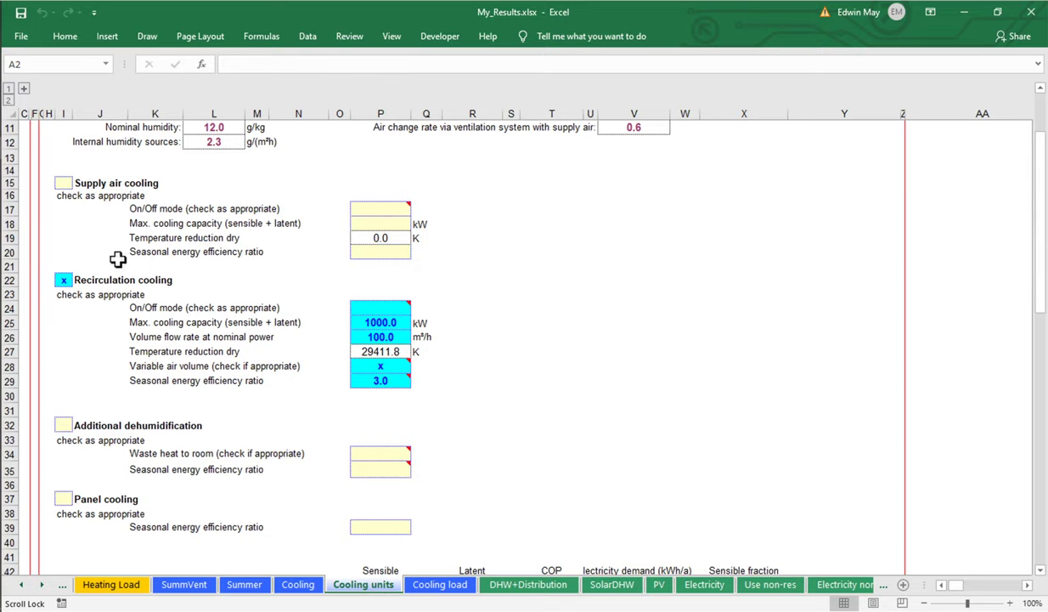
{"action": "left_click_drag", "start_coordinate": [44, 273], "coordinate": [451, 395]}
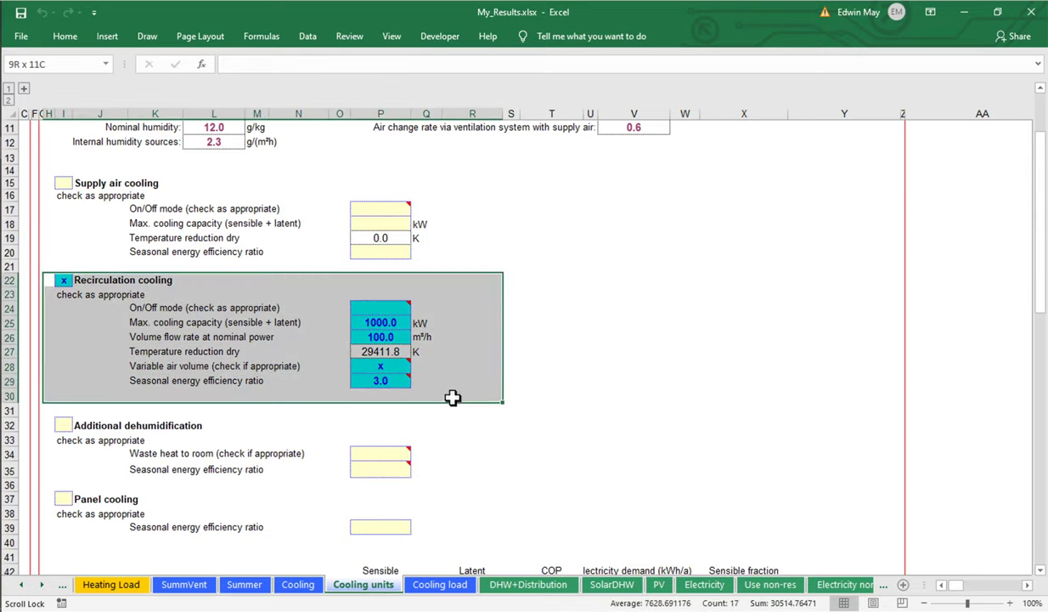
{"action": "left_click", "coordinate": [404, 324]}
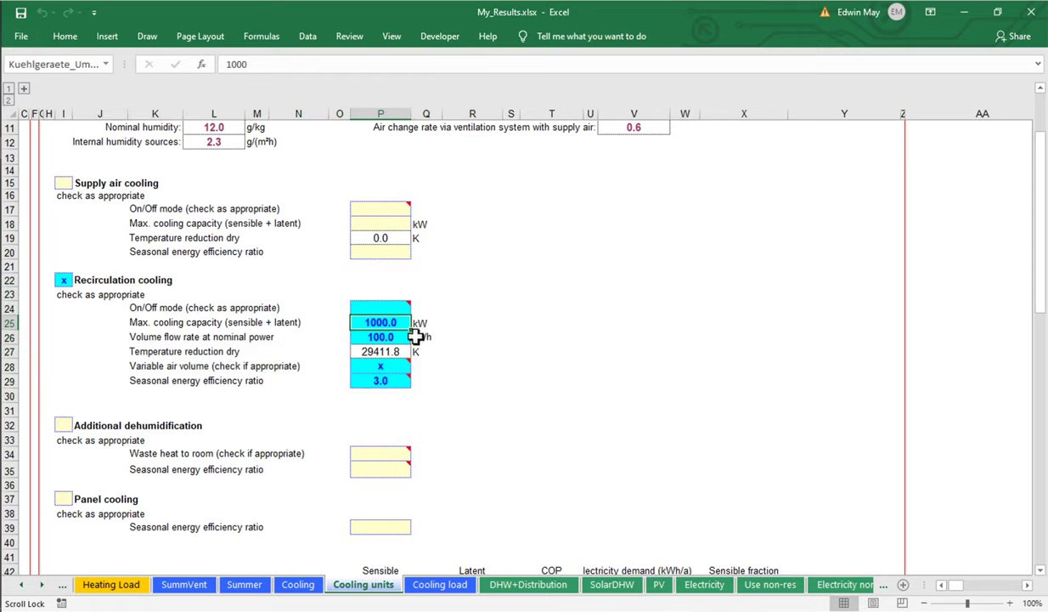
{"action": "left_click", "coordinate": [395, 337]}
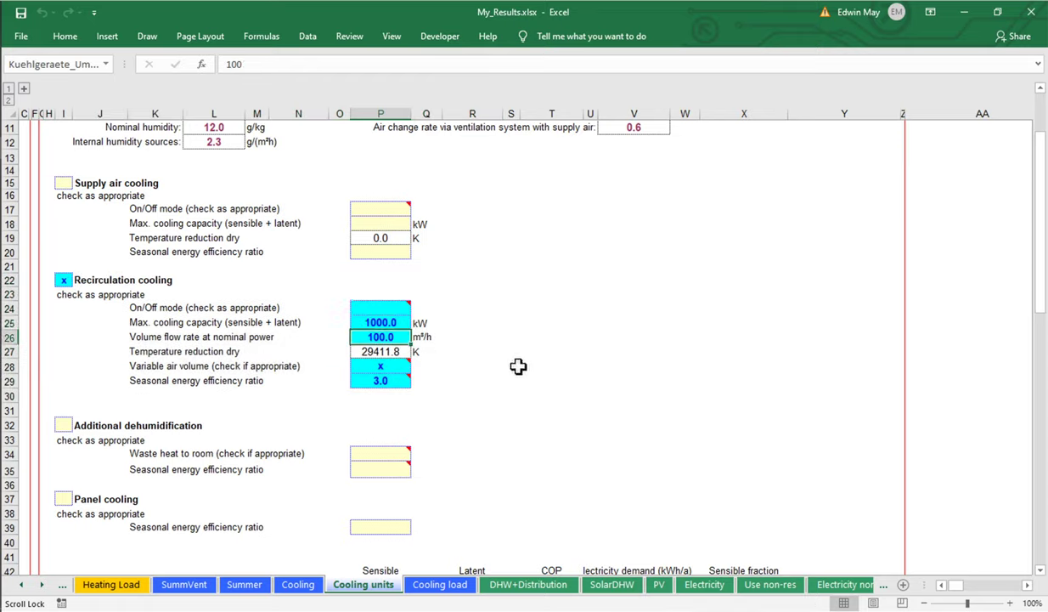
{"action": "left_click", "coordinate": [398, 381]}
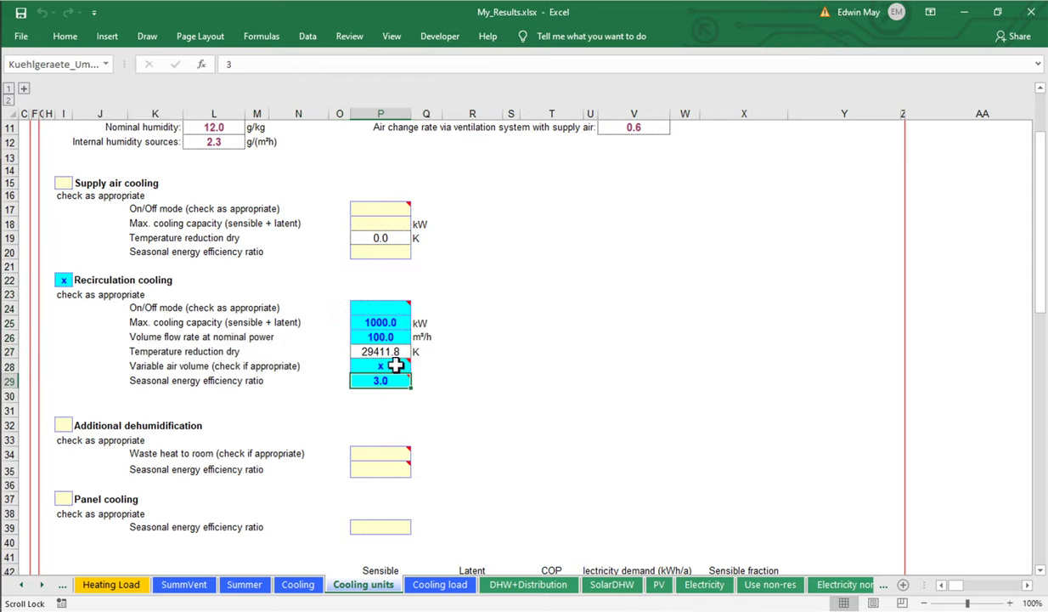
{"action": "left_click", "coordinate": [398, 365]}
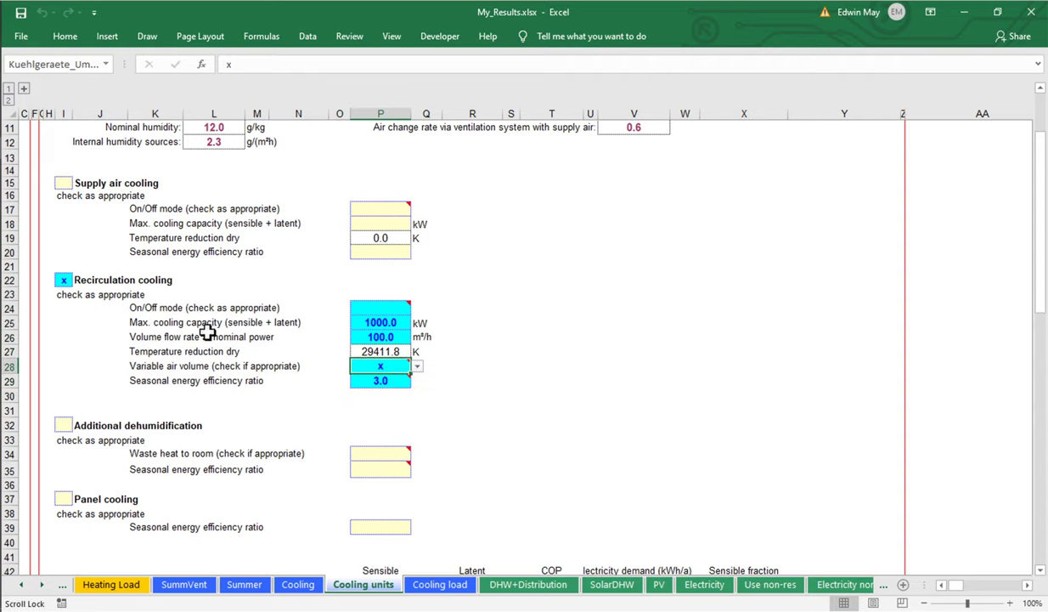
Review the Useful cooling total and Unsatisfied demand rows in the cooling contribution table of the Cooling units worksheet.
{"action": "scroll", "coordinate": [207, 332], "scroll_direction": "down", "scroll_amount": 3}
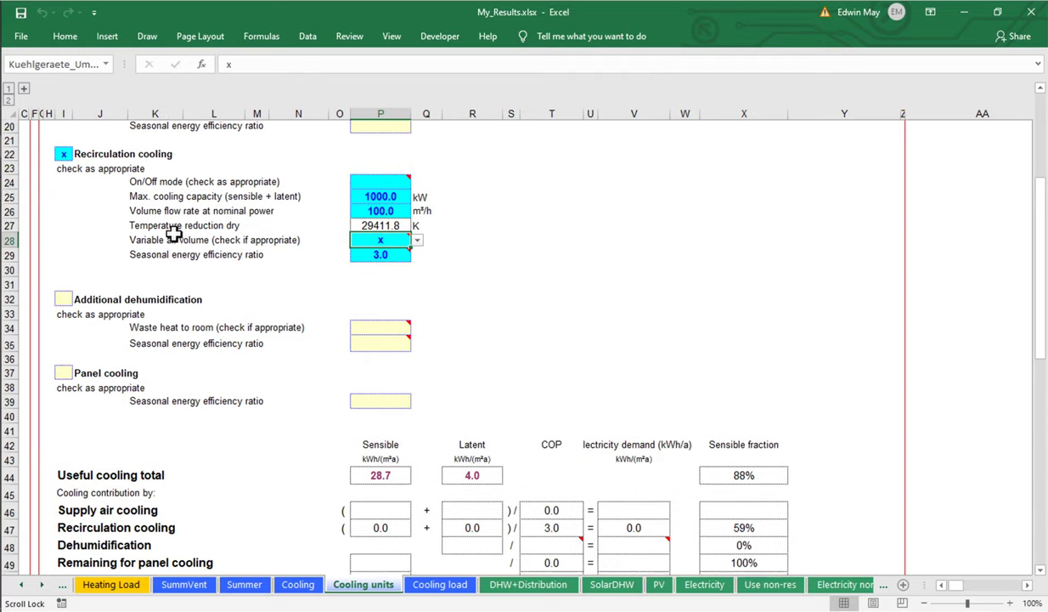
{"action": "scroll", "coordinate": [173, 234], "scroll_direction": "down", "scroll_amount": 2}
{"action": "scroll", "coordinate": [174, 234], "scroll_direction": "down", "scroll_amount": 1}
{"action": "scroll", "coordinate": [171, 235], "scroll_direction": "down", "scroll_amount": 1}
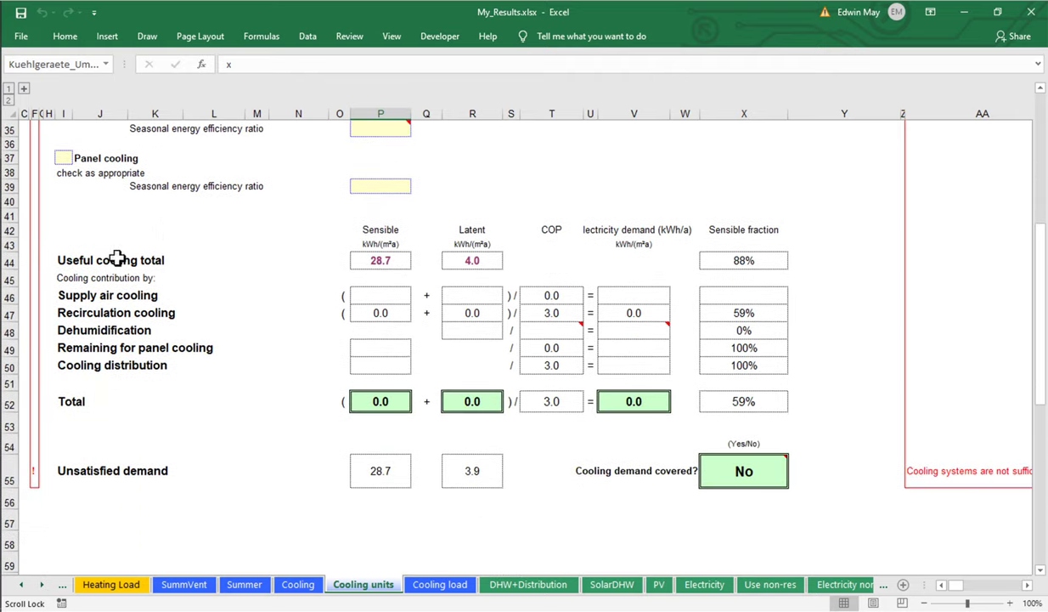
{"action": "left_click", "coordinate": [384, 260]}
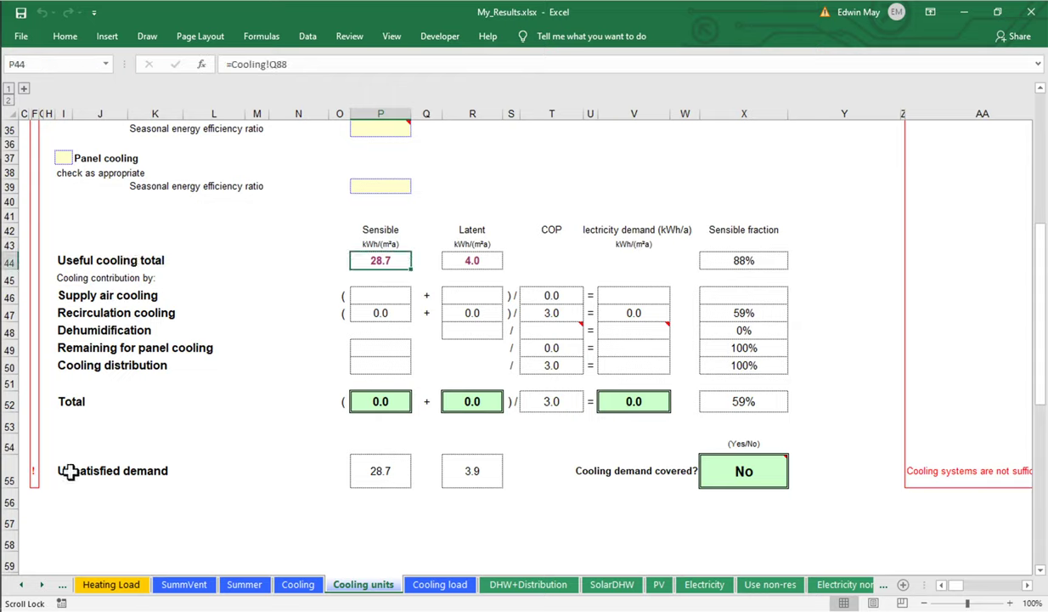
{"action": "left_click", "coordinate": [8, 470]}
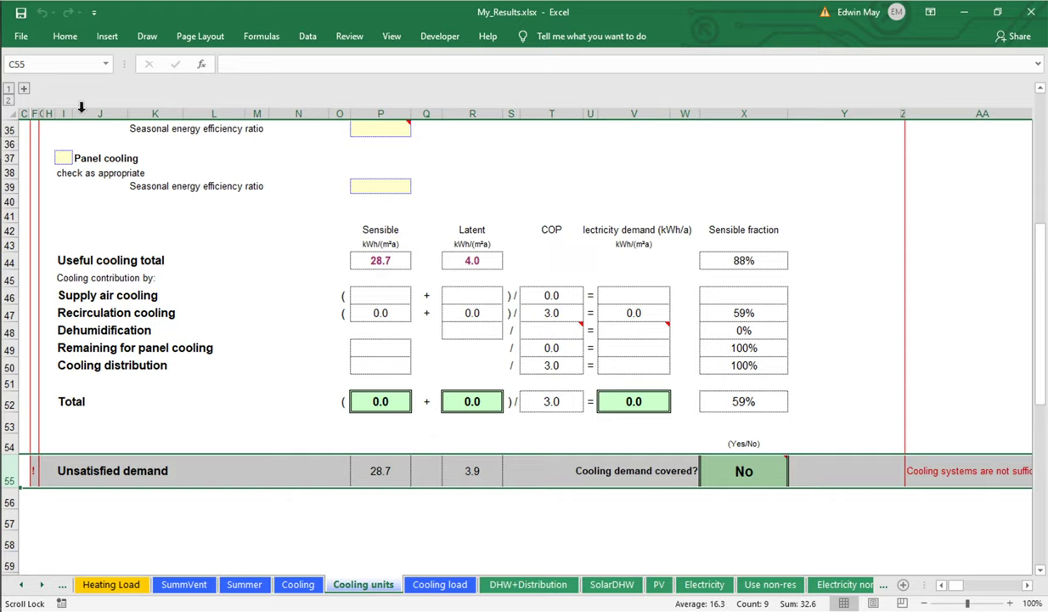
Switch back to Grasshopper, add a panel containing 3 and connect it to the max_cooling_cap input of Cooling | Recirc.
{"action": "mouse_move", "coordinate": [2, 102]}
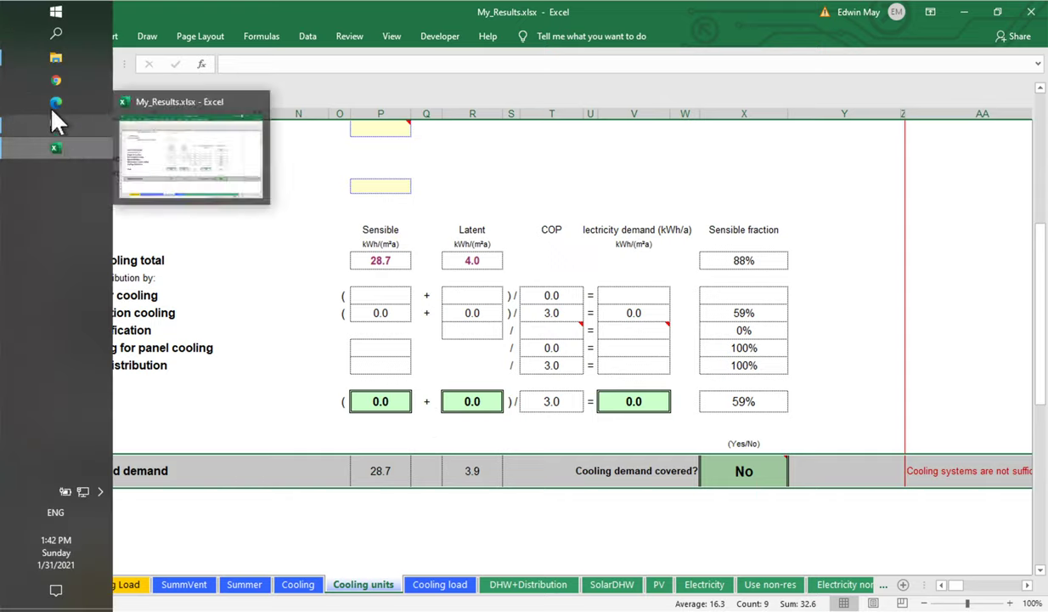
{"action": "left_click", "coordinate": [55, 126]}
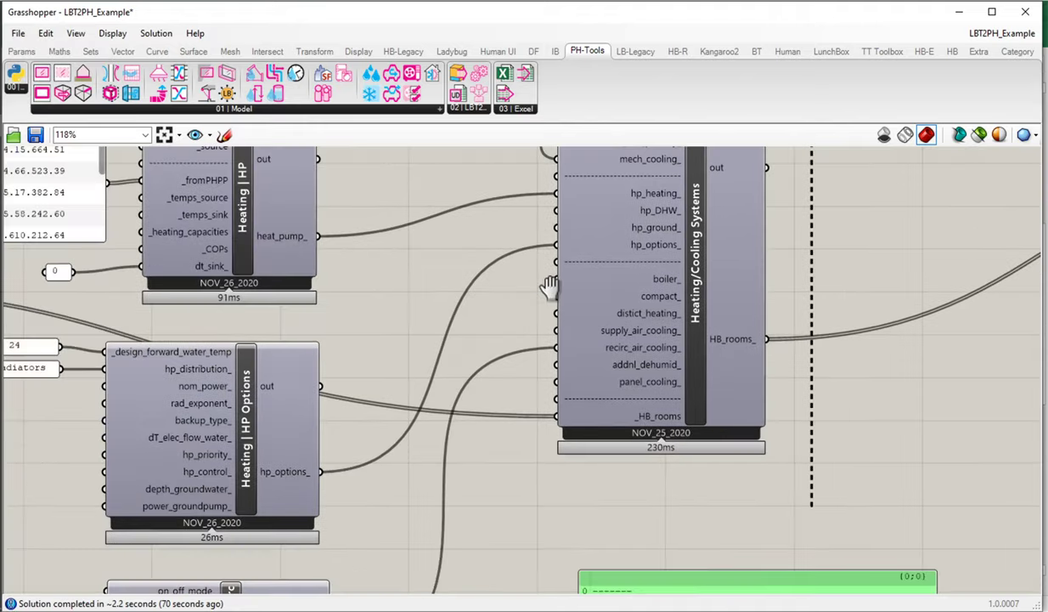
{"action": "right_click_drag", "start_coordinate": [550, 287], "coordinate": [334, 397]}
{"action": "scroll", "coordinate": [337, 395], "scroll_direction": "up", "scroll_amount": 2}
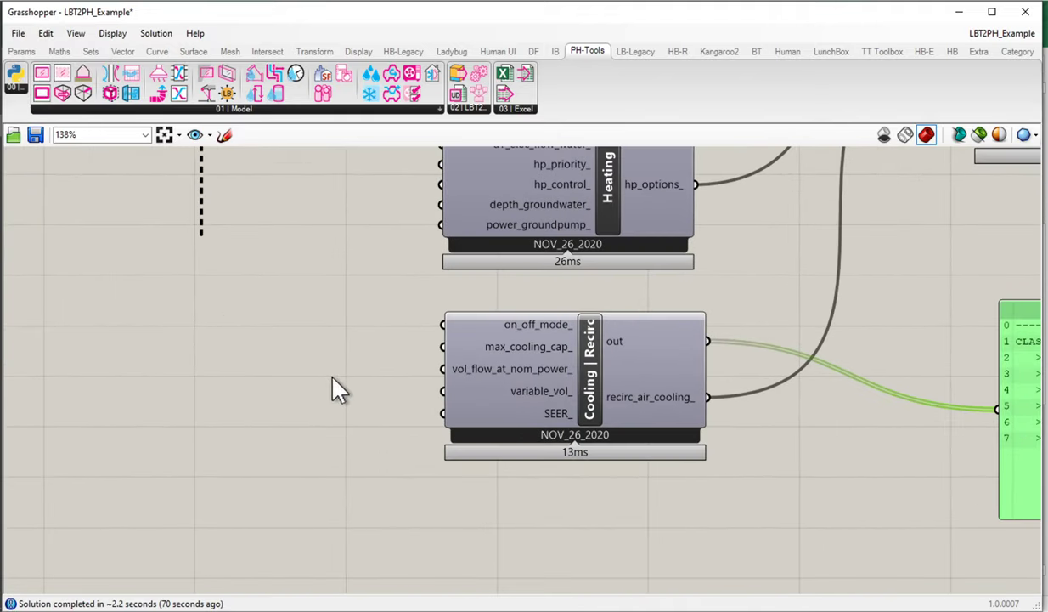
{"action": "double_click", "coordinate": [305, 384]}
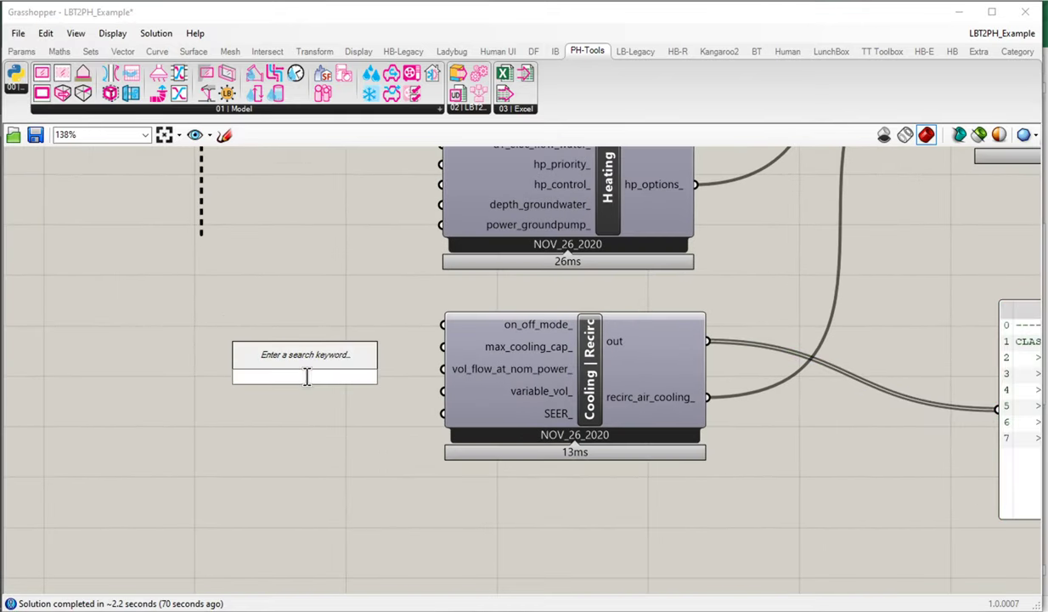
{"action": "type", "text": "\"3"}
{"action": "key", "text": "Return"}
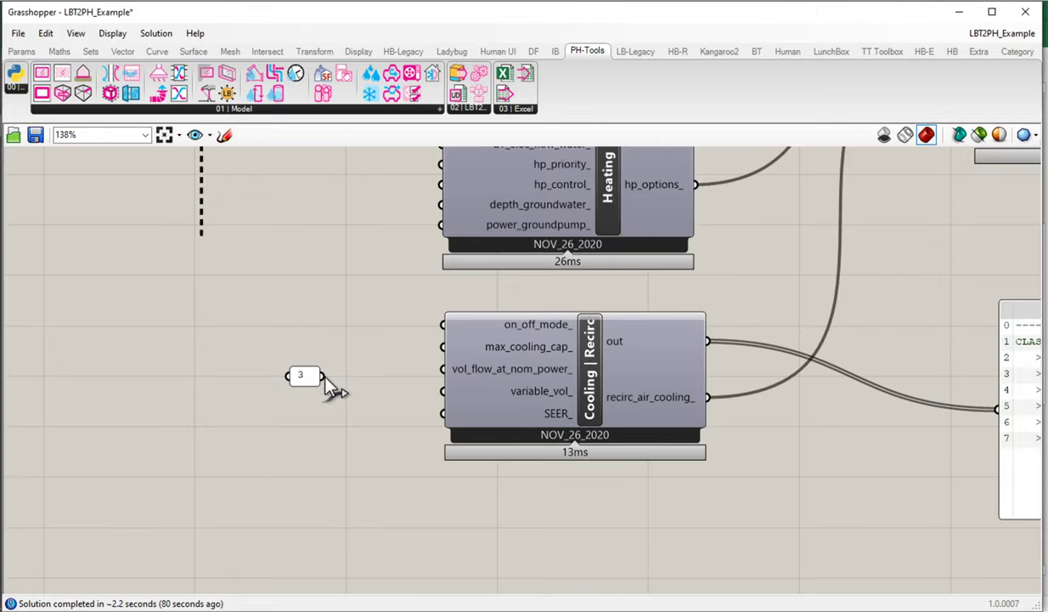
{"action": "left_click_drag", "start_coordinate": [322, 374], "coordinate": [433, 361]}
Line up the panel containing 3 beside the max_cooling_cap_ input and title it kW.
{"action": "left_click_drag", "start_coordinate": [314, 376], "coordinate": [363, 351]}
{"action": "right_click", "coordinate": [362, 350]}
{"action": "left_click", "coordinate": [397, 247]}
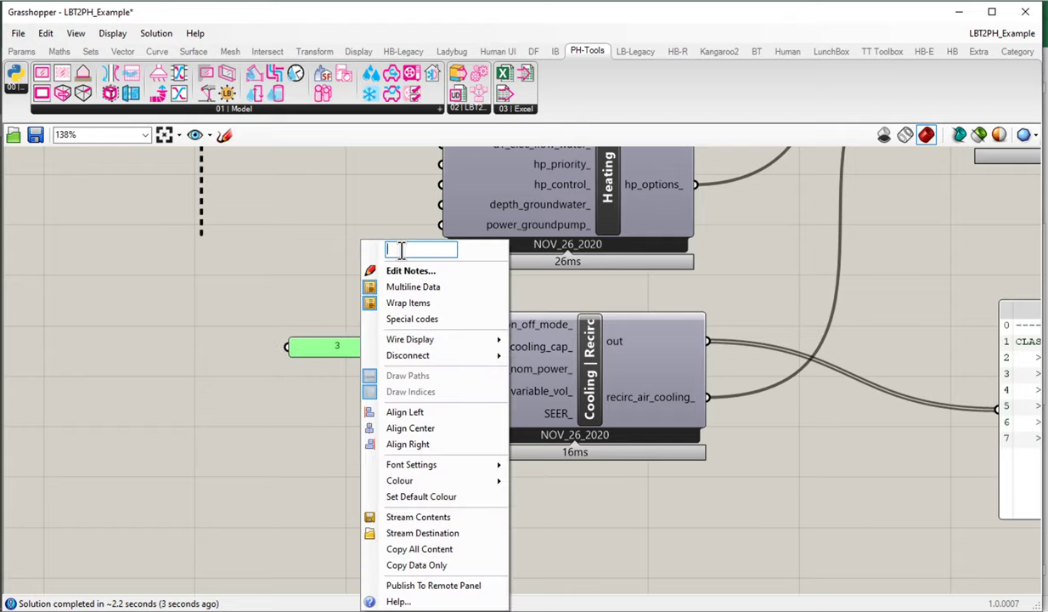
{"action": "type", "text": "kW"}
{"action": "key", "text": "Return"}
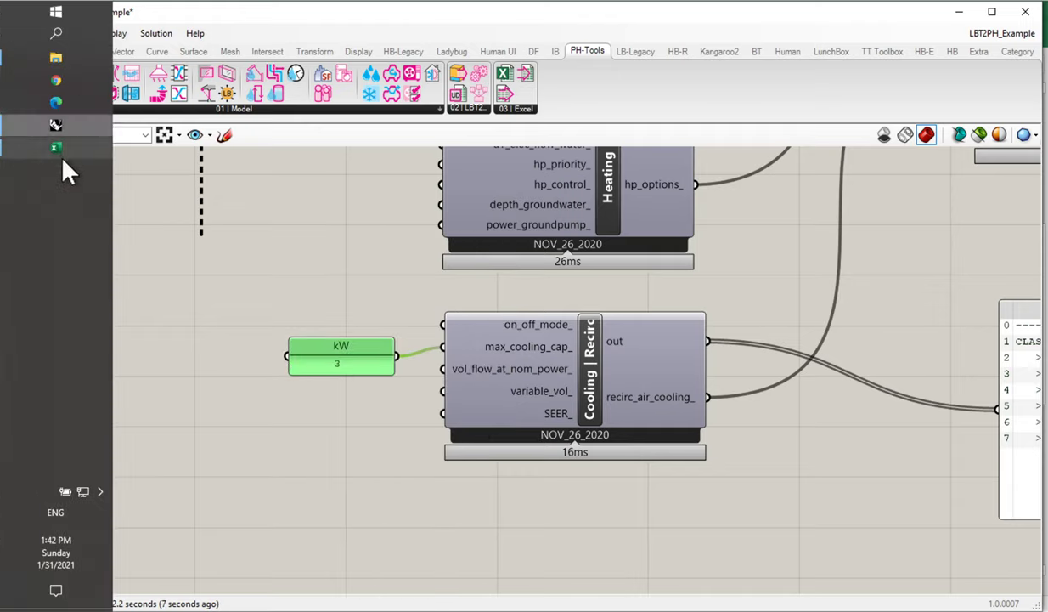
Switch to My_Results.xlsx in Excel and check the Unsatisfied demand and Max. cooling capacity cells on the Cooling units worksheet.
{"action": "left_click", "coordinate": [48, 147]}
{"action": "left_click", "coordinate": [339, 519]}
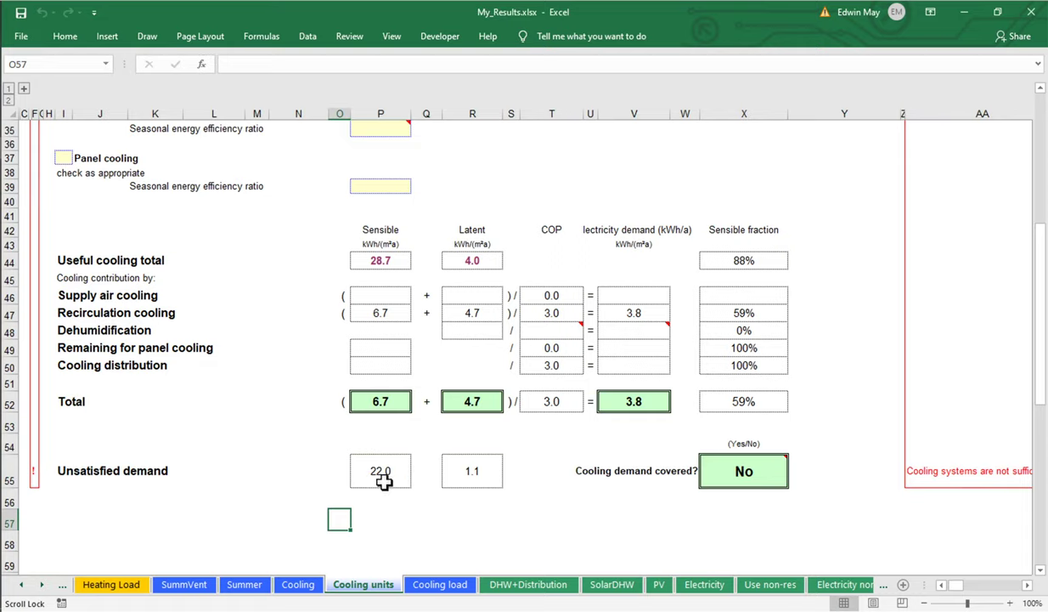
{"action": "double_click", "coordinate": [384, 481]}
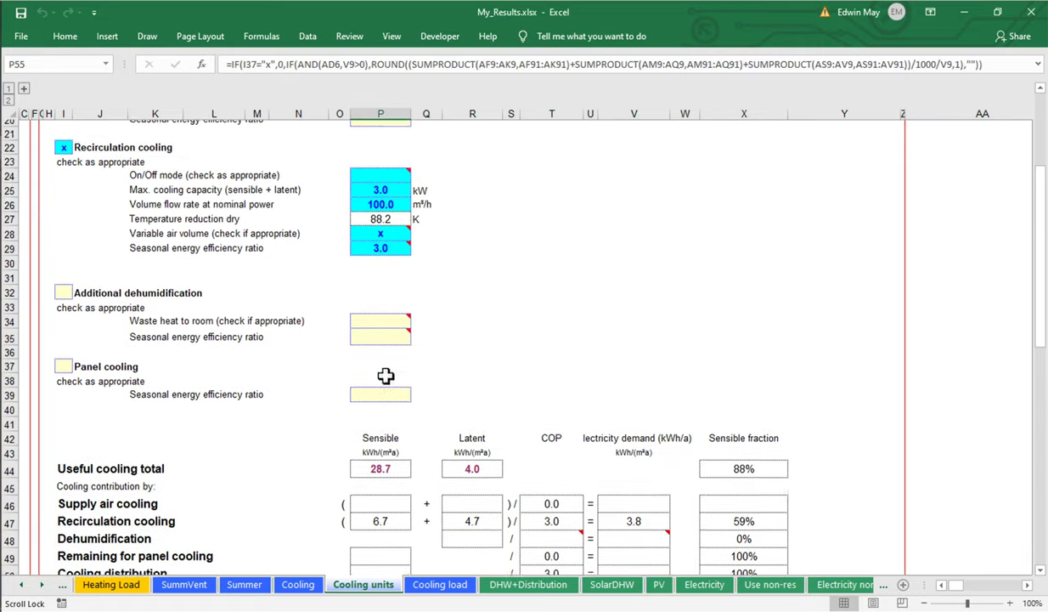
{"action": "left_click", "coordinate": [389, 198]}
{"action": "scroll", "coordinate": [429, 323], "scroll_direction": "down", "scroll_amount": 4}
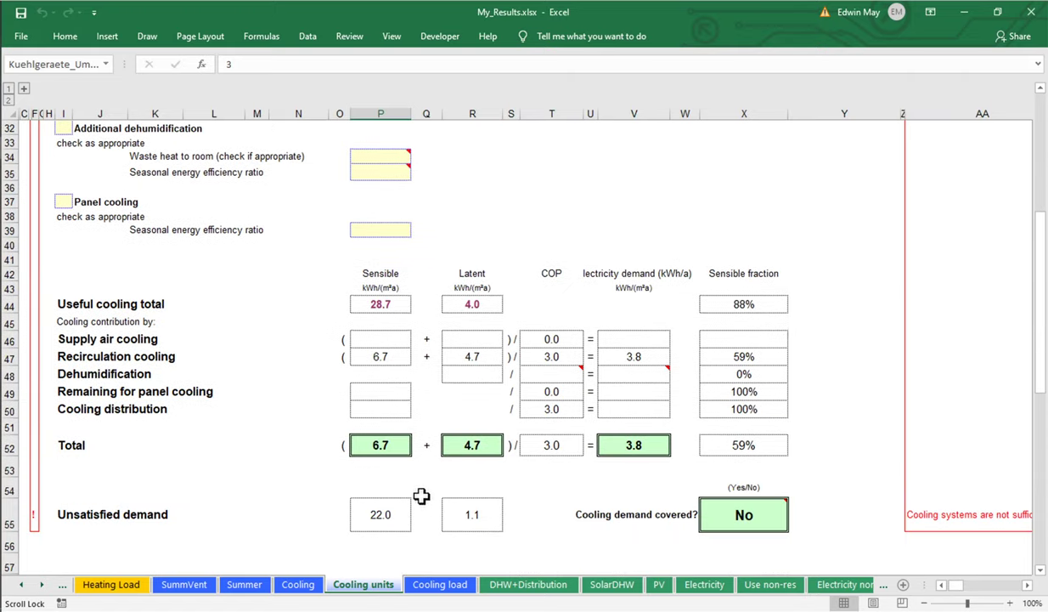
Inspect the recirculation cooling's Volume flow rate at nominal power and its unit, and compare it with the cooling contribution table.
{"action": "scroll", "coordinate": [417, 487], "scroll_direction": "up", "scroll_amount": 4}
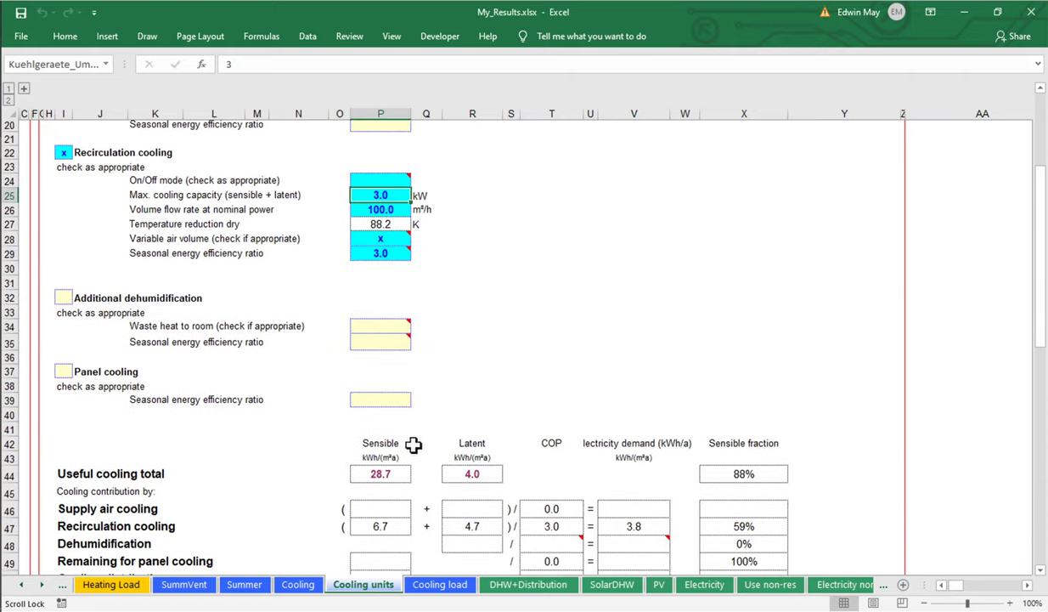
{"action": "left_click_drag", "start_coordinate": [167, 214], "coordinate": [415, 222]}
{"action": "left_click", "coordinate": [426, 213]}
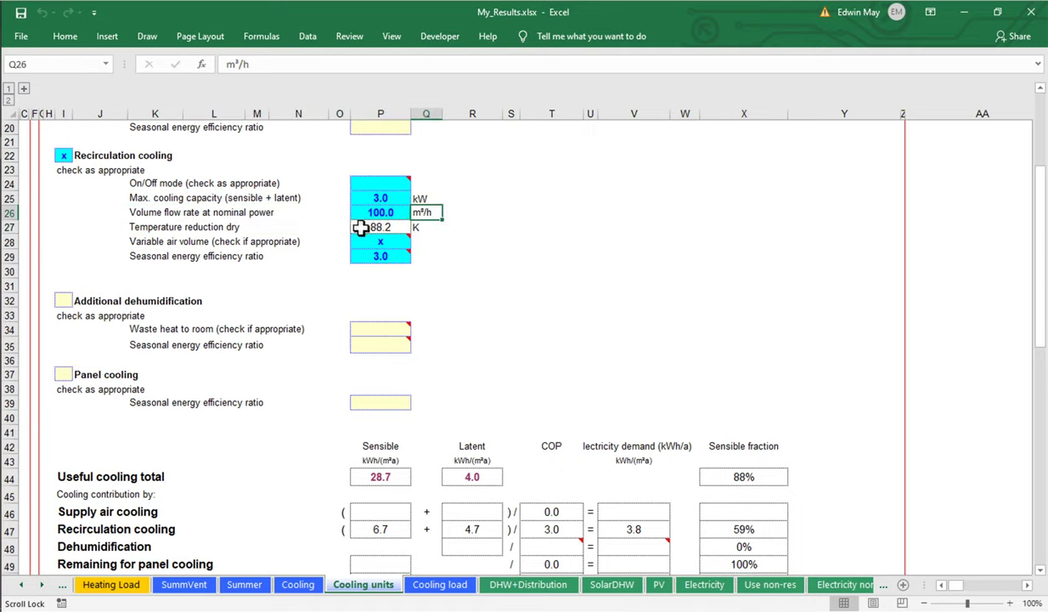
{"action": "left_click", "coordinate": [386, 213]}
{"action": "scroll", "coordinate": [444, 339], "scroll_direction": "down", "scroll_amount": 4}
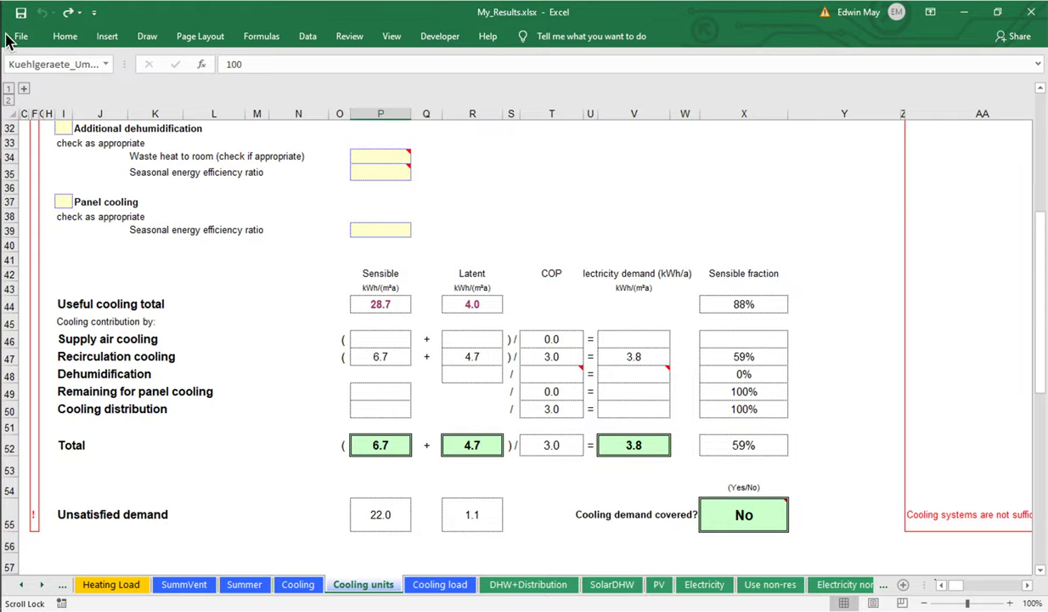
Switch back to Grasshopper, align the kW panel with its input and add a panel containing 1000 below it.
{"action": "mouse_move", "coordinate": [3, 34]}
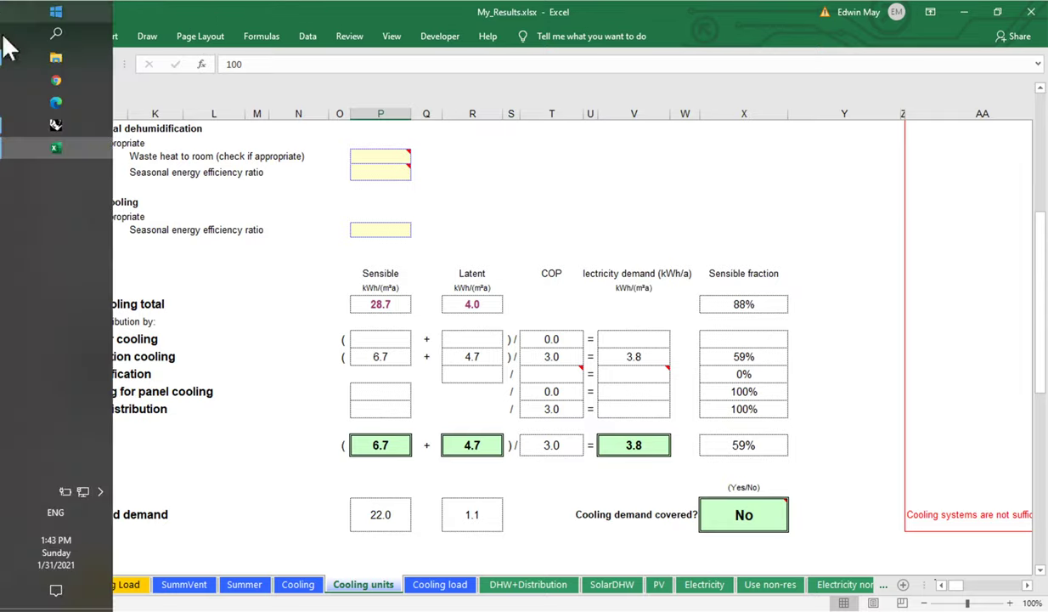
{"action": "left_click", "coordinate": [38, 120]}
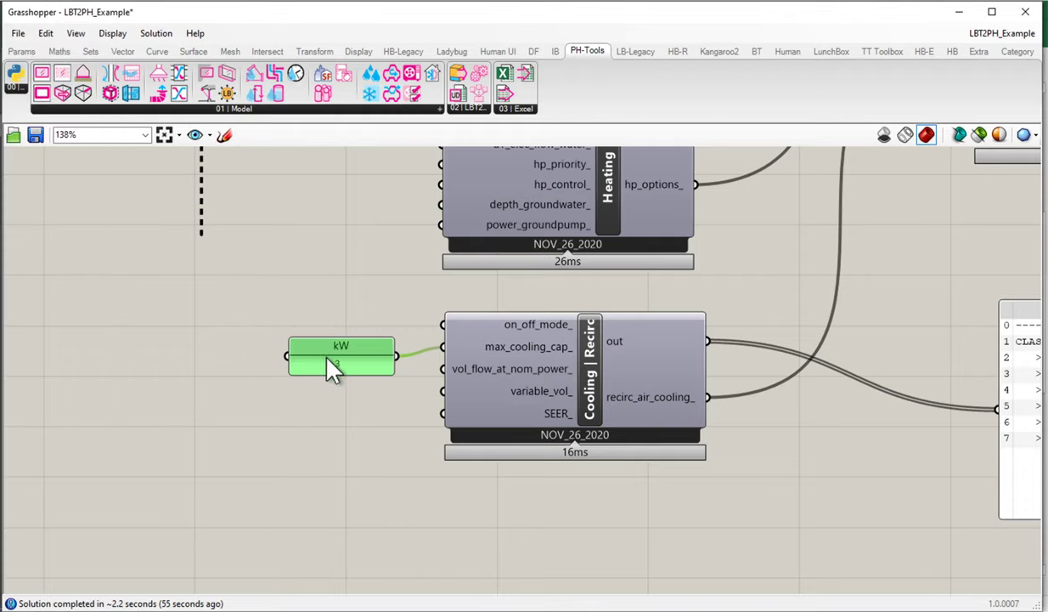
{"action": "left_click_drag", "start_coordinate": [327, 353], "coordinate": [330, 343]}
{"action": "double_click", "coordinate": [316, 417]}
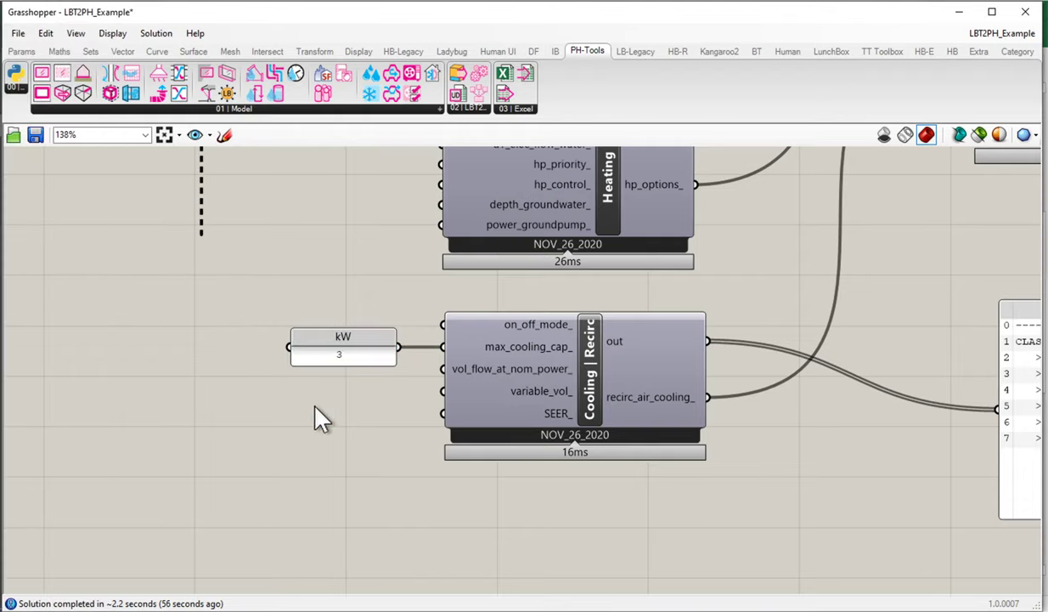
{"action": "type", "text": "\"1000"}
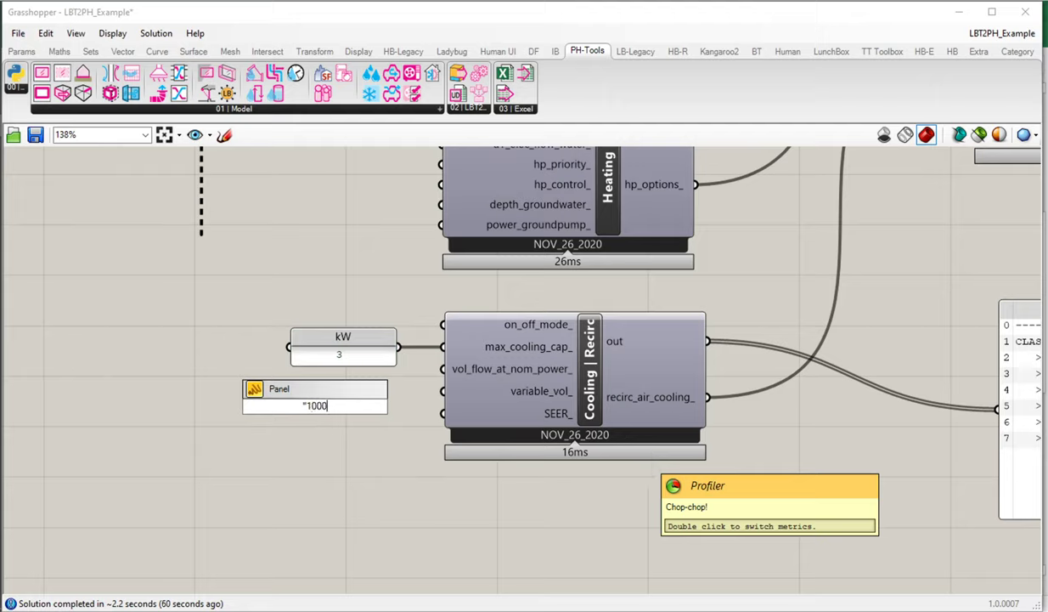
{"action": "key", "text": "Return"}
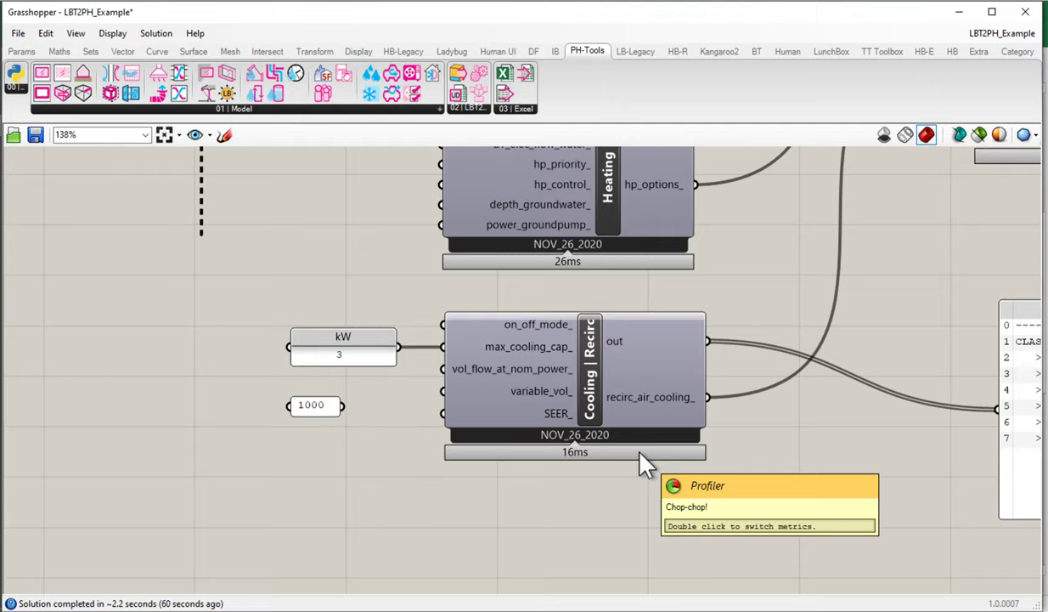
Title the panel containing 1000 m3/h and connect it to the vol_flow_at_nom_power_ input of Cooling | Recirc.
{"action": "right_click", "coordinate": [322, 404]}
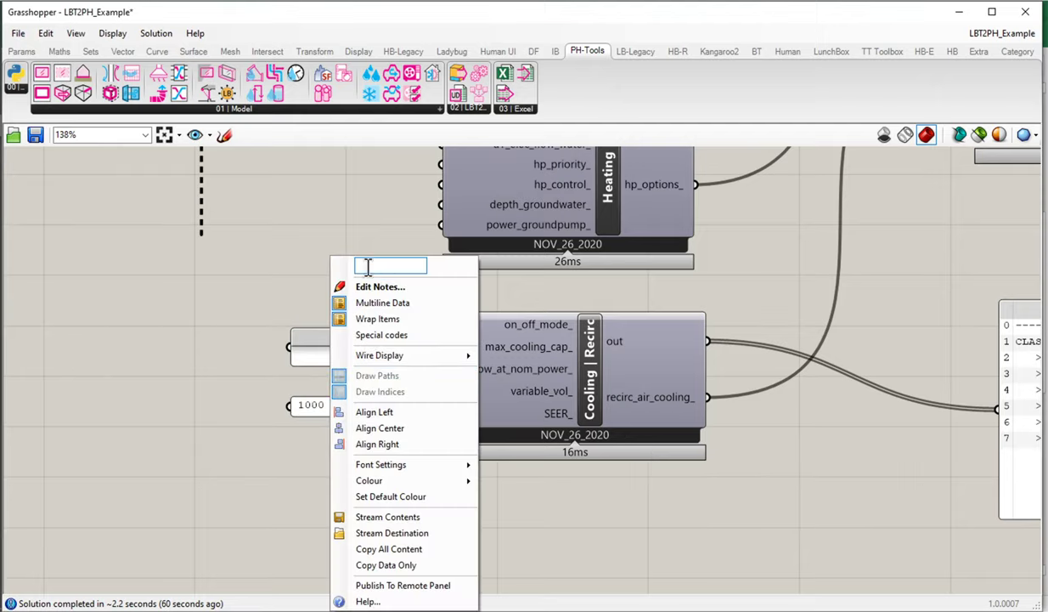
{"action": "type", "text": "m3/"}
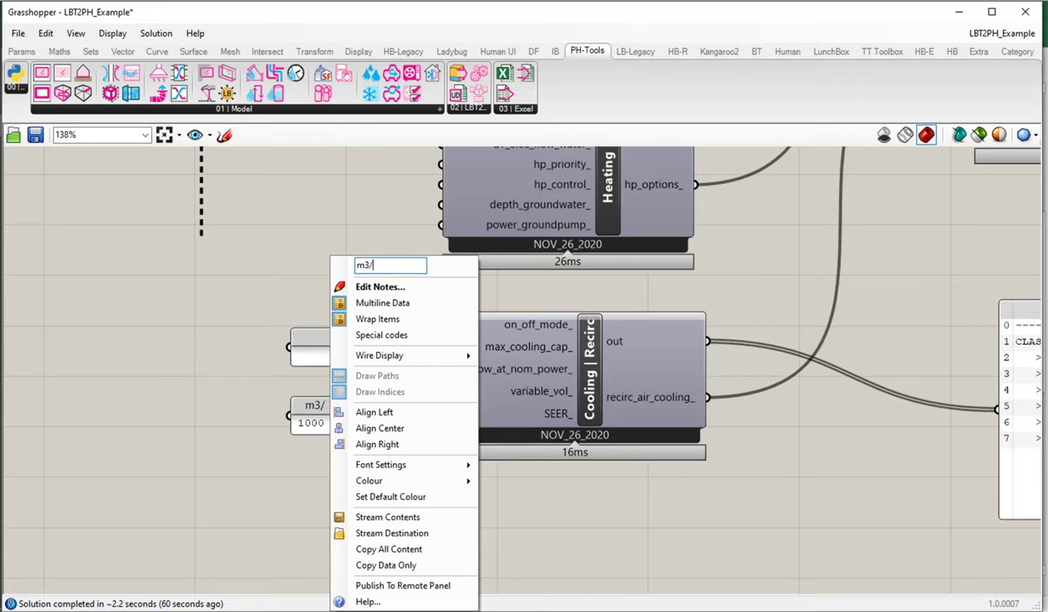
{"action": "type", "text": "h"}
{"action": "key", "text": "Return"}
{"action": "left_click_drag", "start_coordinate": [341, 415], "coordinate": [442, 369]}
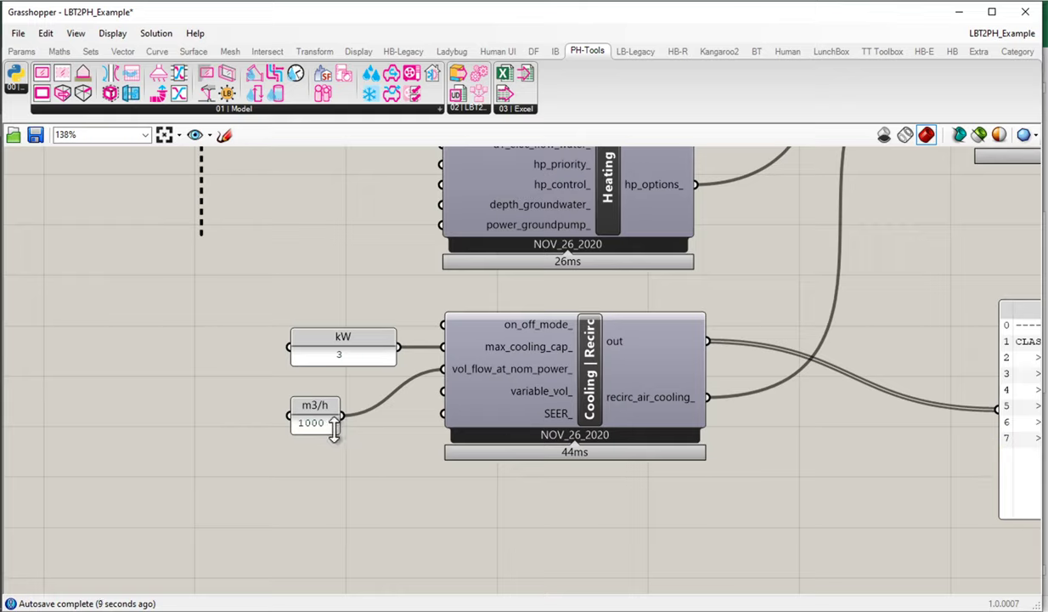
Enlarge the flow rate panel, set its content to 600 cfm and change its title to cfm.
{"action": "left_click_drag", "start_coordinate": [340, 432], "coordinate": [393, 443]}
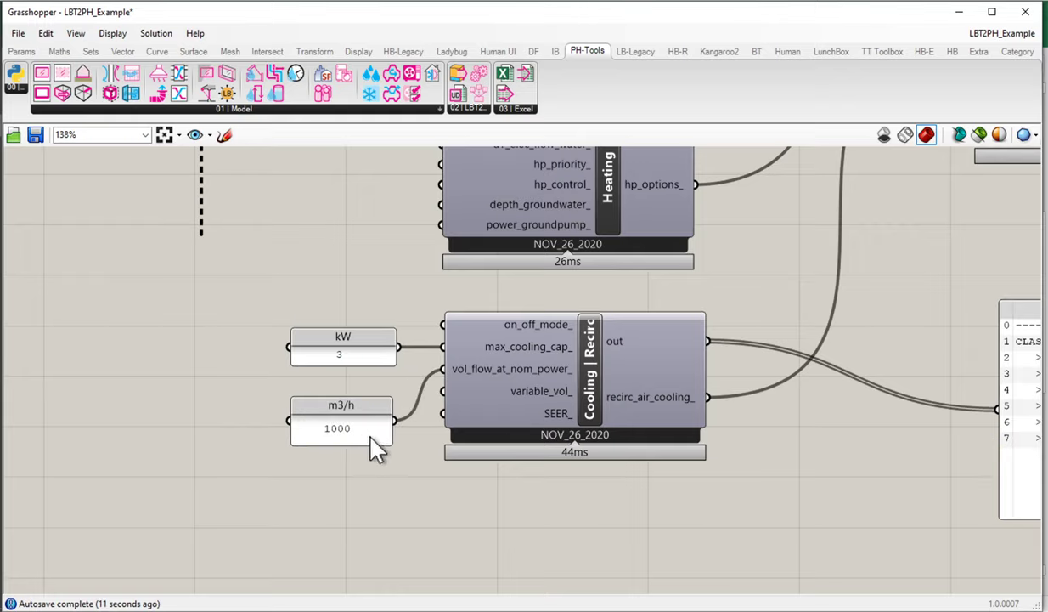
{"action": "double_click", "coordinate": [371, 438]}
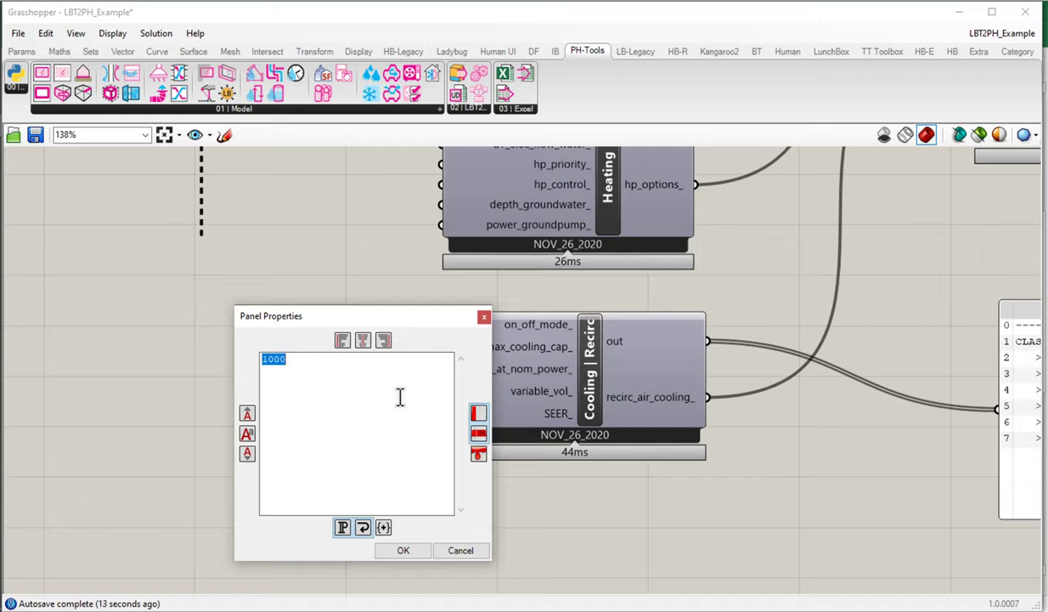
{"action": "type", "text": "600 cfm"}
{"action": "left_click", "coordinate": [402, 550]}
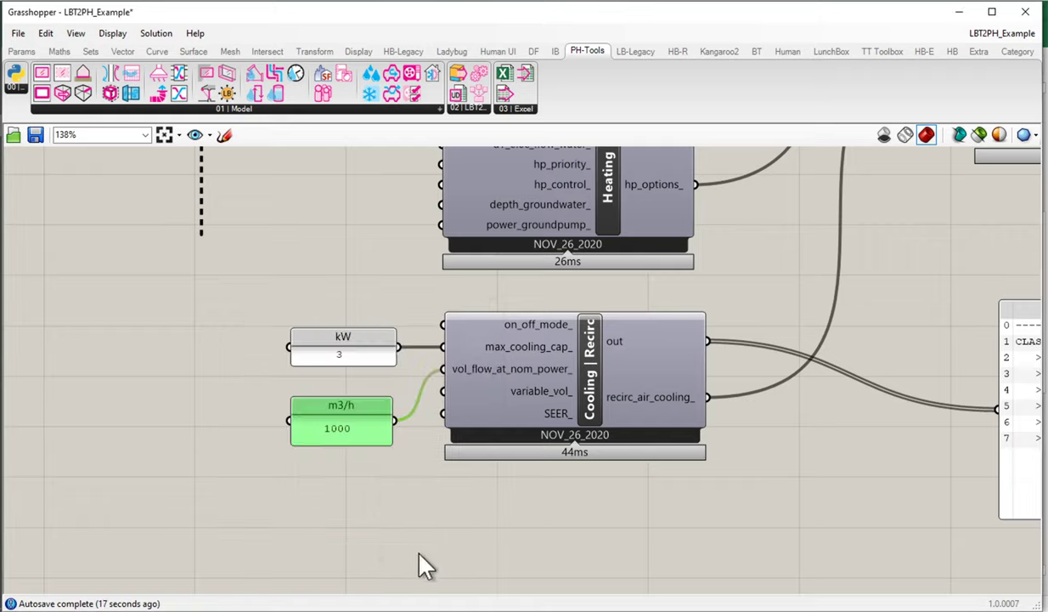
{"action": "right_click", "coordinate": [350, 406]}
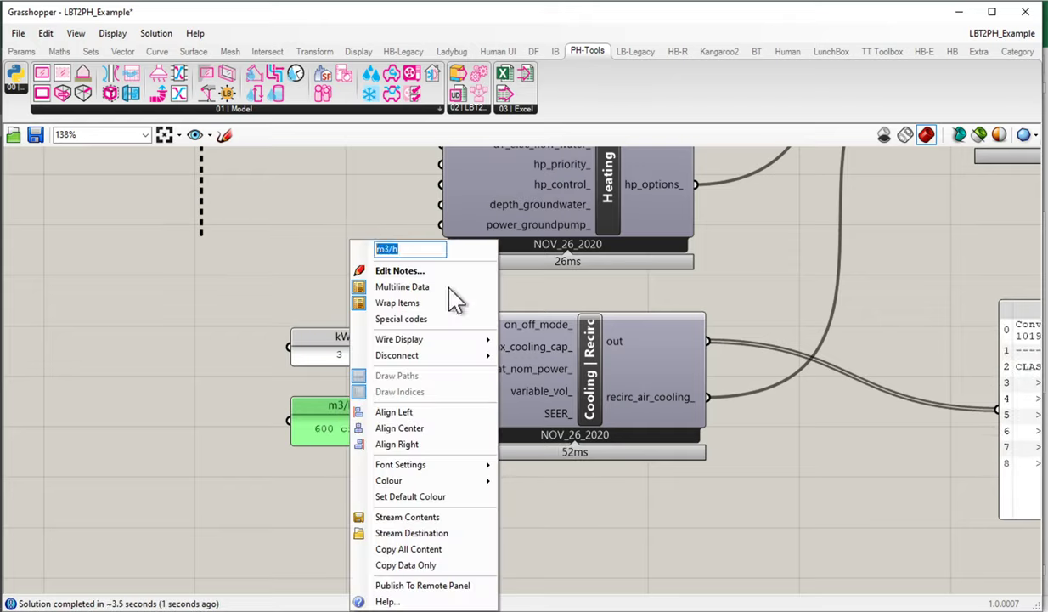
{"action": "type", "text": "cfm"}
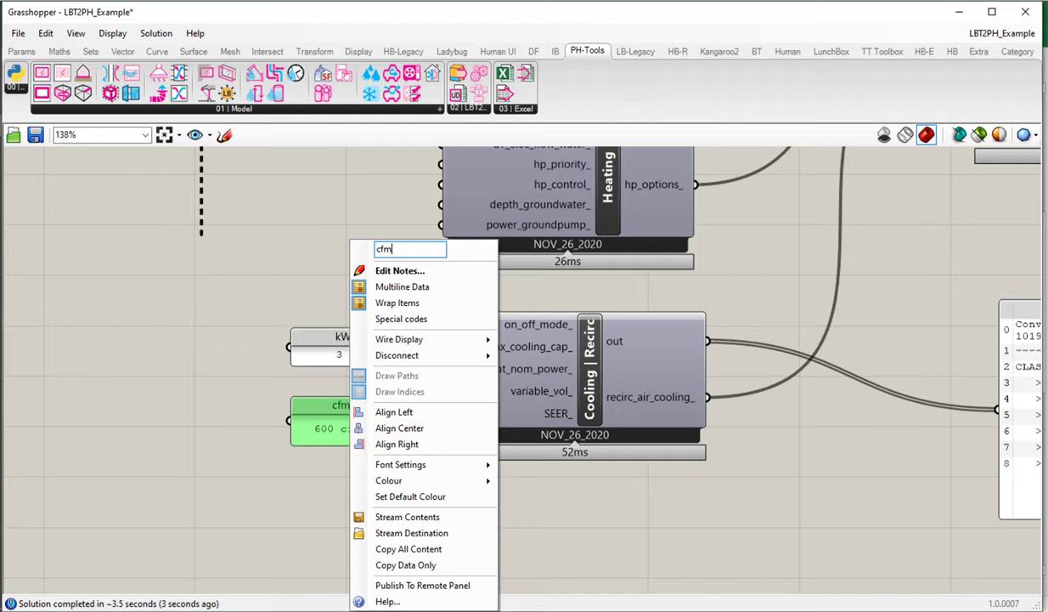
{"action": "left_click", "coordinate": [245, 499]}
Move the output panel closer to Cooling | Recirc to read the flow conversion, and tidy the cfm panel beneath the kW panel.
{"action": "right_click_drag", "start_coordinate": [754, 403], "coordinate": [510, 386]}
{"action": "left_click", "coordinate": [604, 404]}
{"action": "left_click_drag", "start_coordinate": [599, 409], "coordinate": [595, 410]}
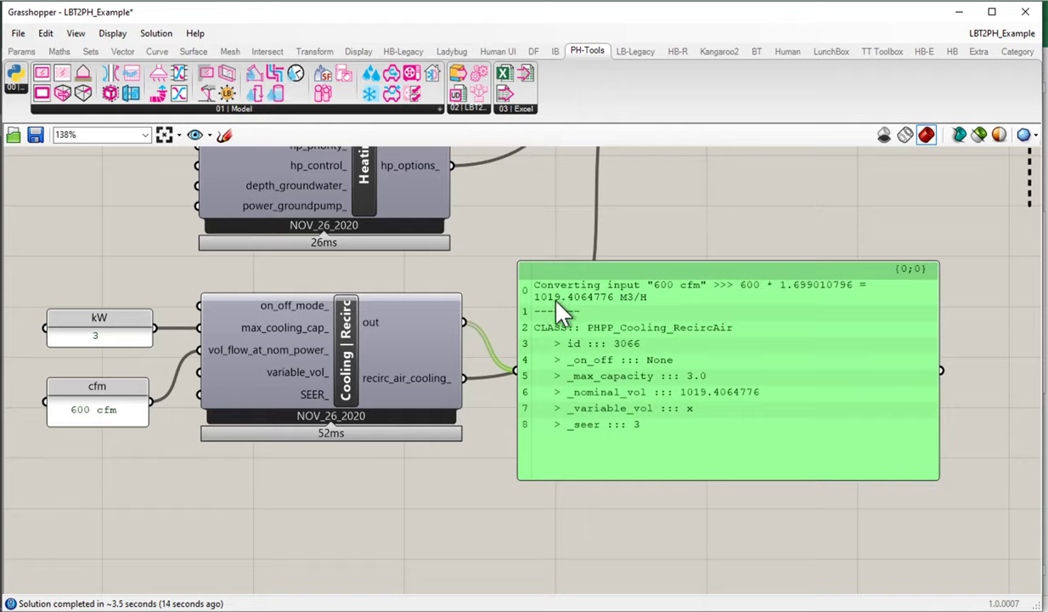
{"action": "left_click_drag", "start_coordinate": [596, 343], "coordinate": [617, 345]}
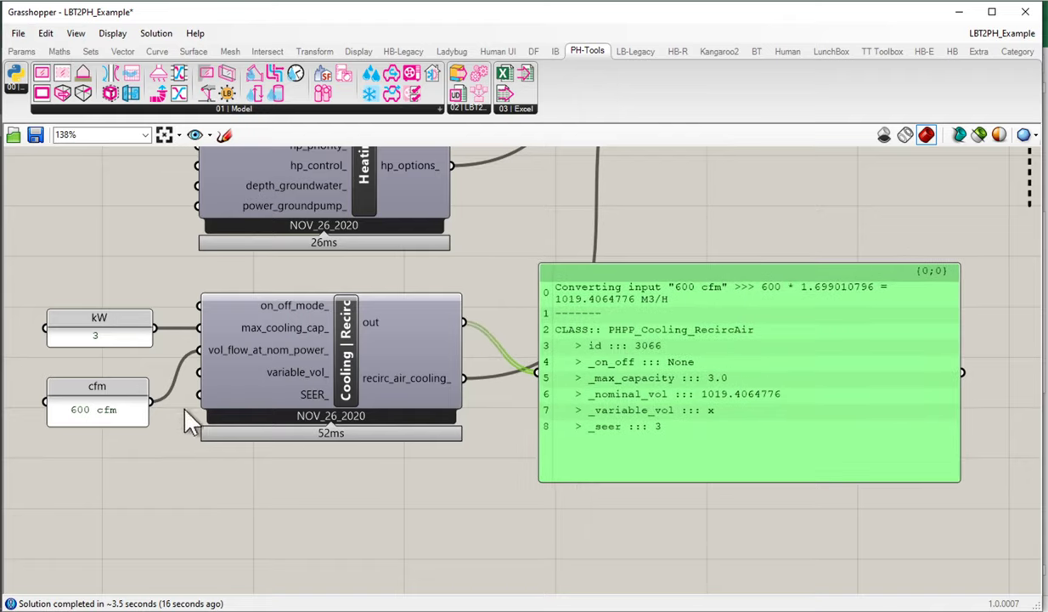
{"action": "left_click_drag", "start_coordinate": [120, 406], "coordinate": [152, 397]}
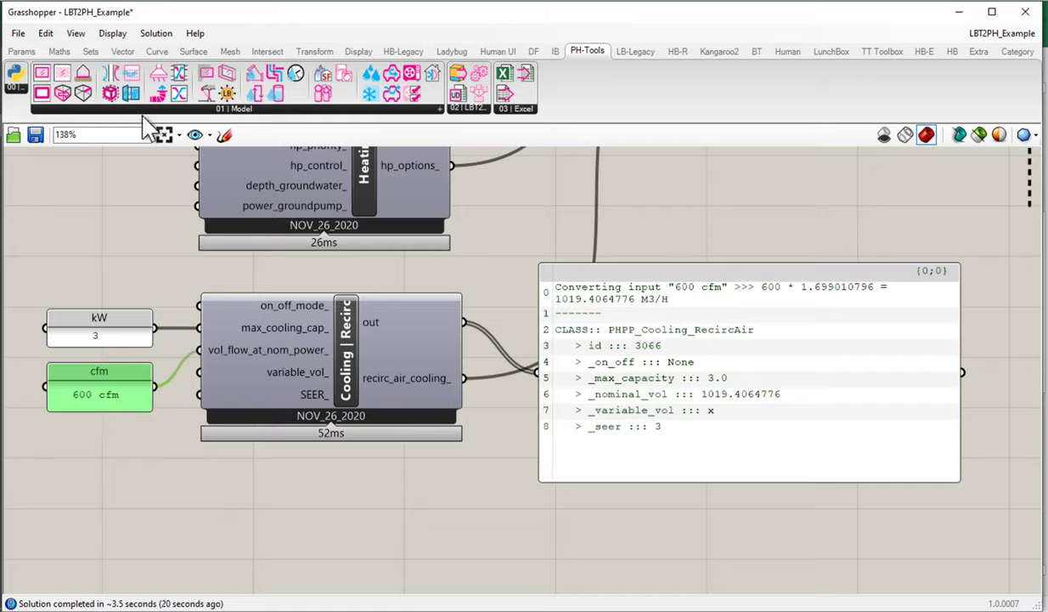
{"action": "left_click", "coordinate": [139, 214]}
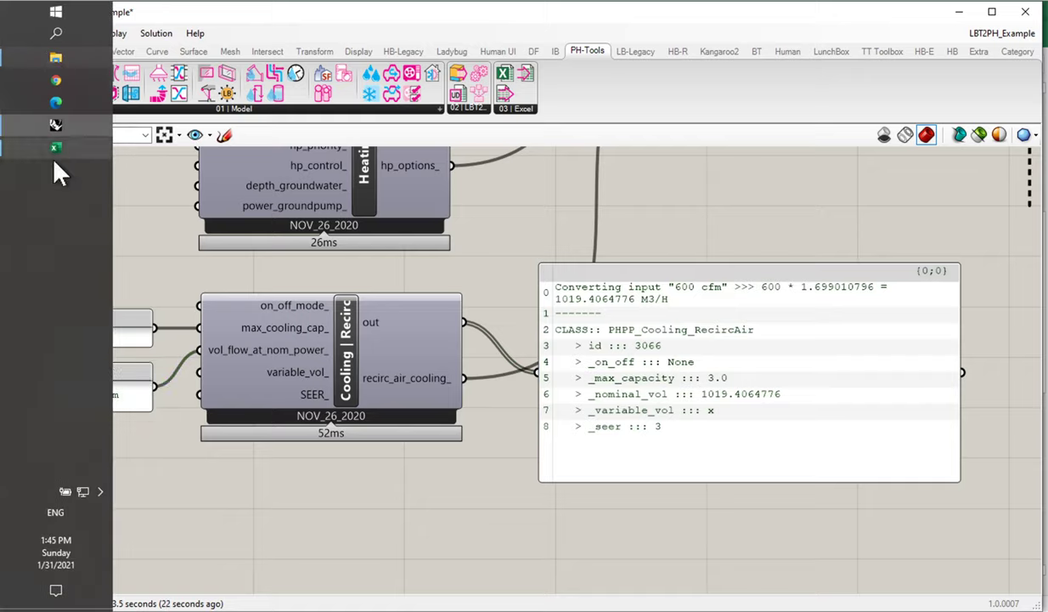
Switch to My_Results.xlsx in Excel and check the Unsatisfied demand row and the recirculation cooling capacity and volume flow rate cells.
{"action": "left_click", "coordinate": [53, 146]}
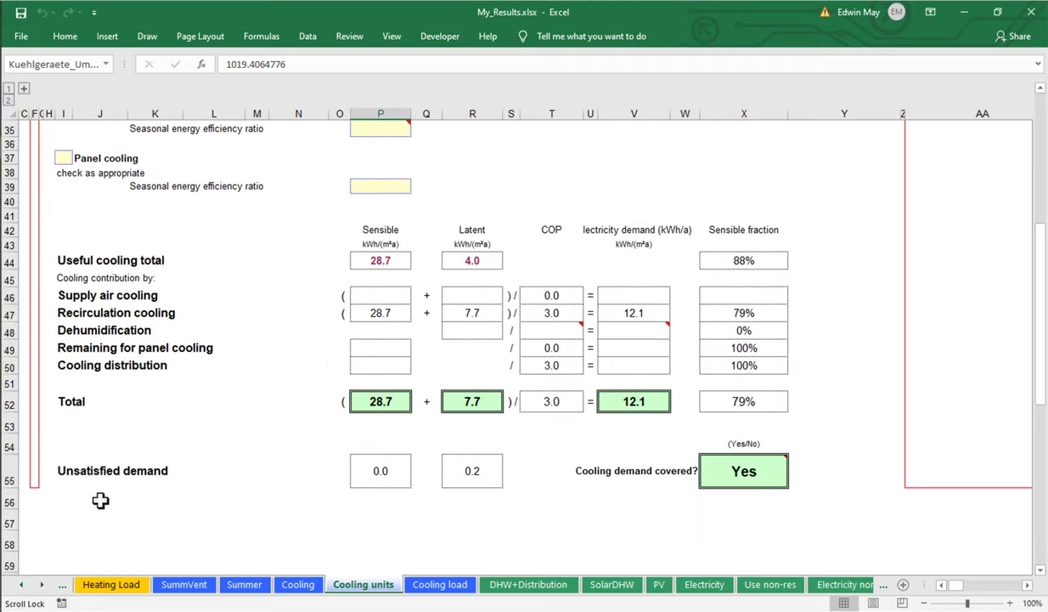
{"action": "left_click", "coordinate": [14, 473]}
{"action": "scroll", "coordinate": [280, 410], "scroll_direction": "up", "scroll_amount": 4}
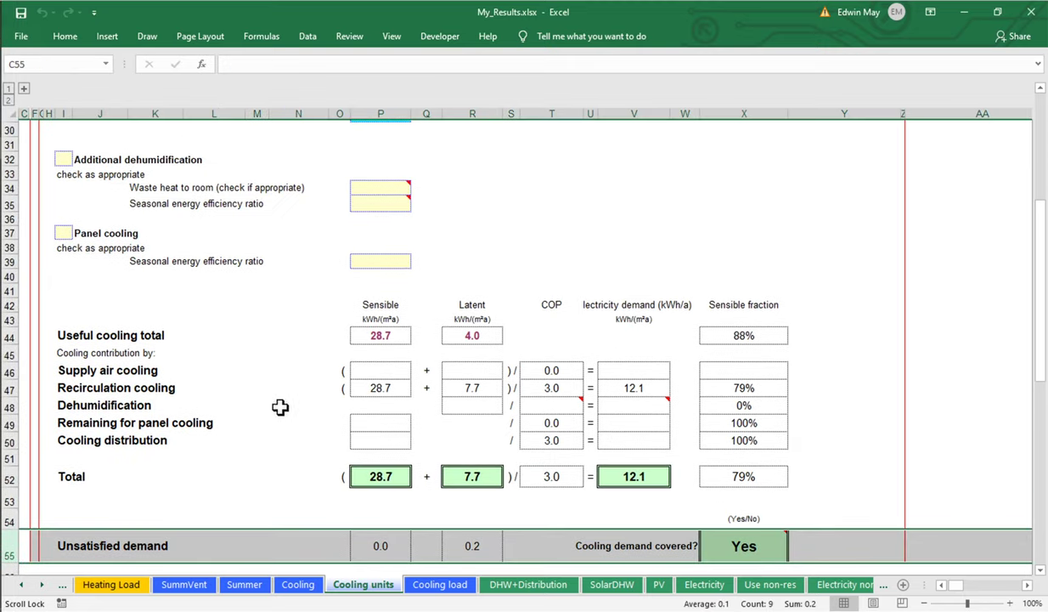
{"action": "left_click", "coordinate": [386, 158]}
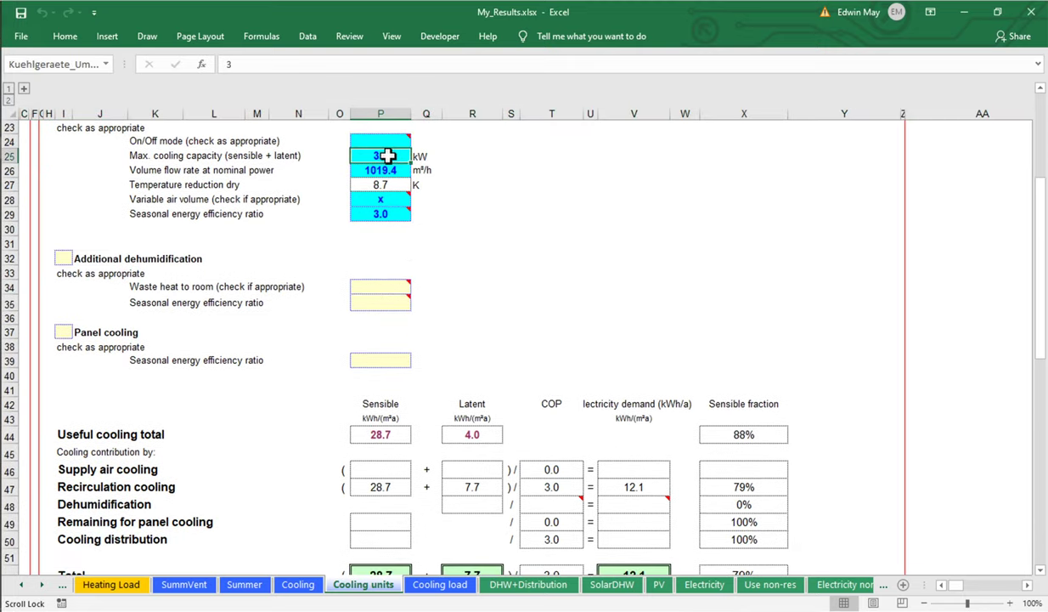
{"action": "left_click", "coordinate": [393, 172]}
{"action": "scroll", "coordinate": [478, 223], "scroll_direction": "down", "scroll_amount": 3}
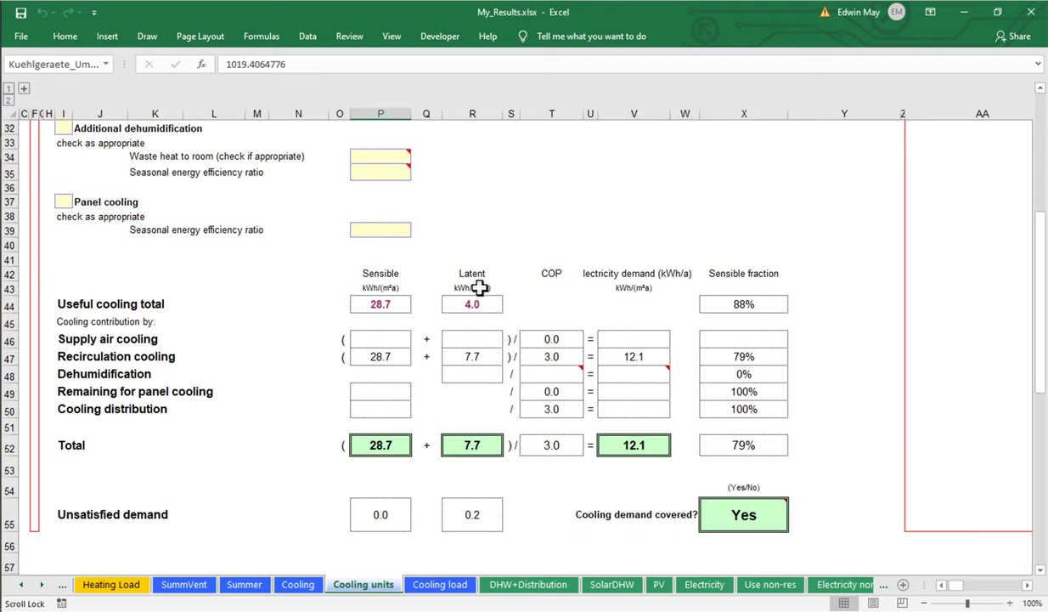
Review the Unsatisfied demand row, the Cooling demand covered? cell and the recirculation cooling entries on the Cooling units worksheet.
{"action": "scroll", "coordinate": [472, 345], "scroll_direction": "down", "scroll_amount": 2}
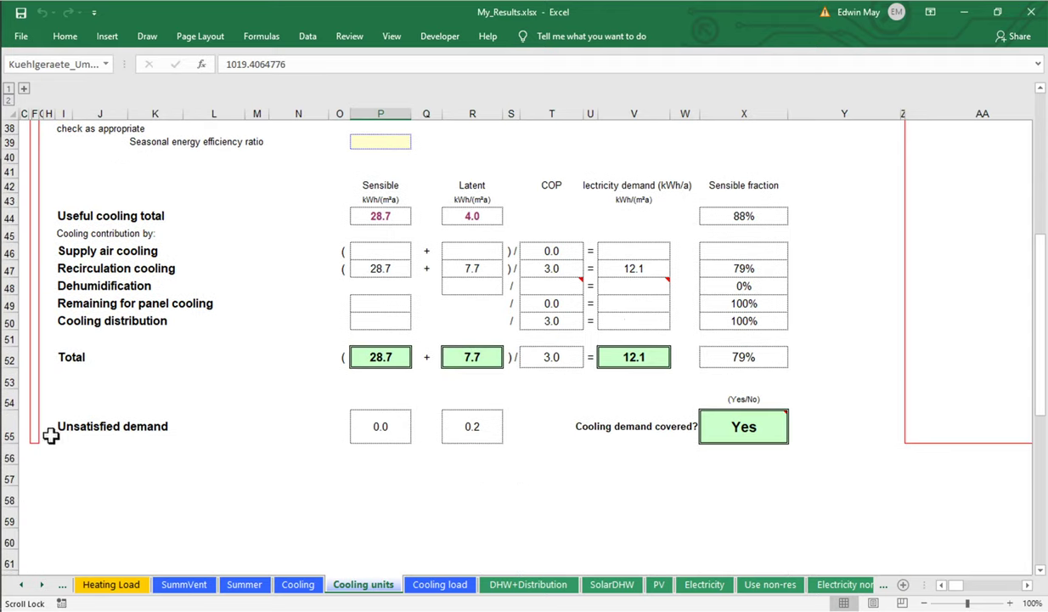
{"action": "left_click", "coordinate": [18, 431]}
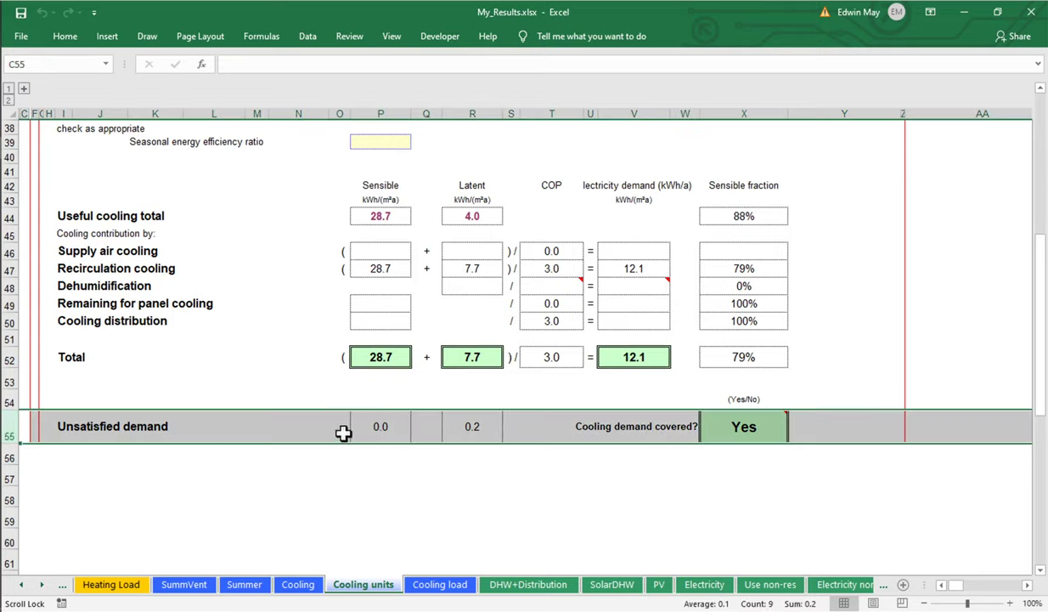
{"action": "left_click", "coordinate": [762, 426]}
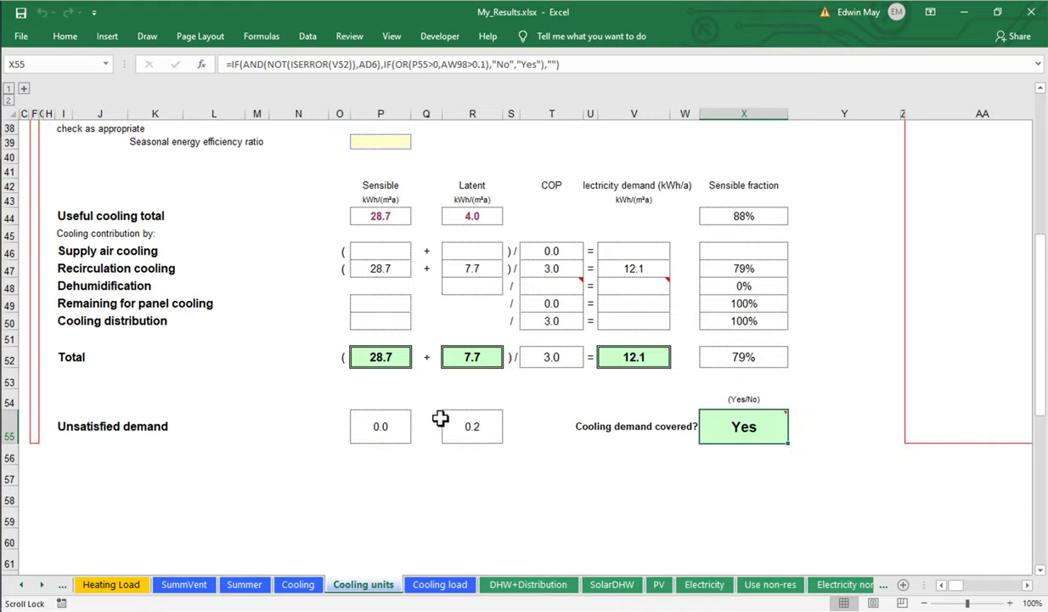
{"action": "scroll", "coordinate": [440, 418], "scroll_direction": "up", "scroll_amount": 3}
{"action": "scroll", "coordinate": [440, 417], "scroll_direction": "up", "scroll_amount": 2}
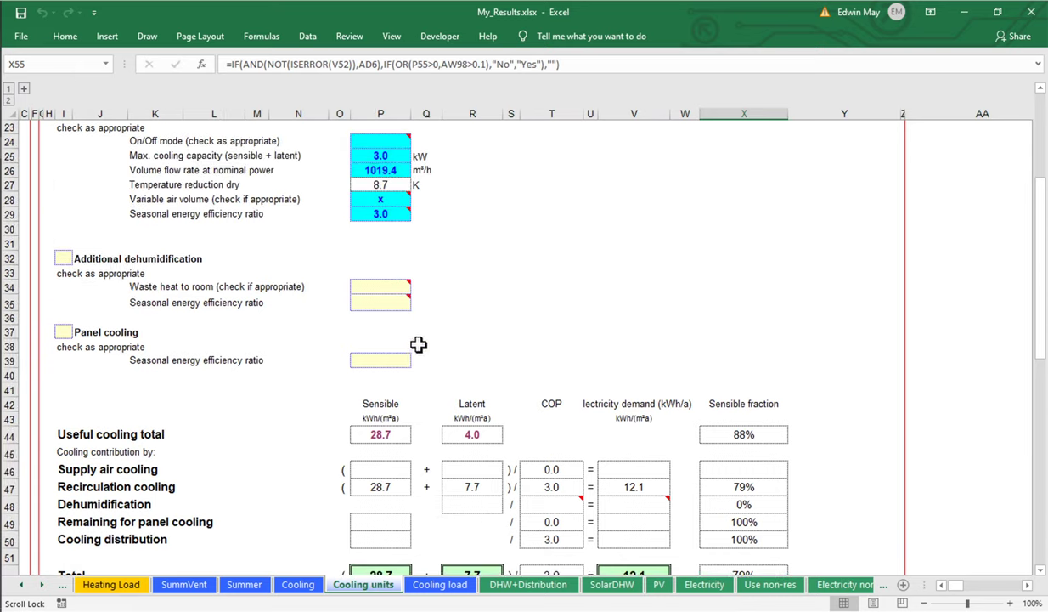
{"action": "scroll", "coordinate": [418, 348], "scroll_direction": "down", "scroll_amount": 1}
{"action": "scroll", "coordinate": [417, 349], "scroll_direction": "down", "scroll_amount": 1}
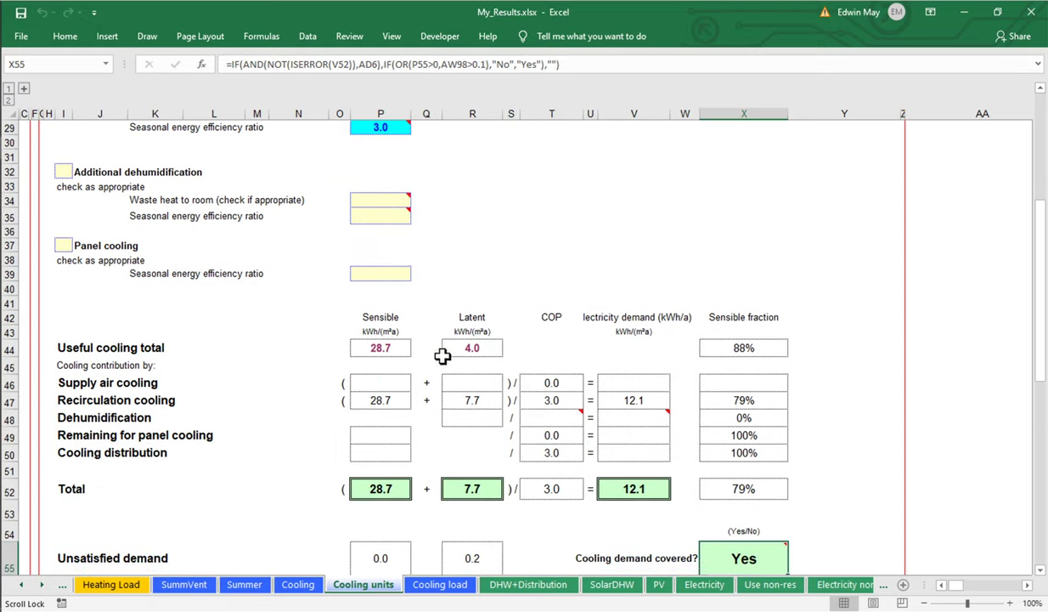
{"action": "scroll", "coordinate": [429, 350], "scroll_direction": "down", "scroll_amount": 2}
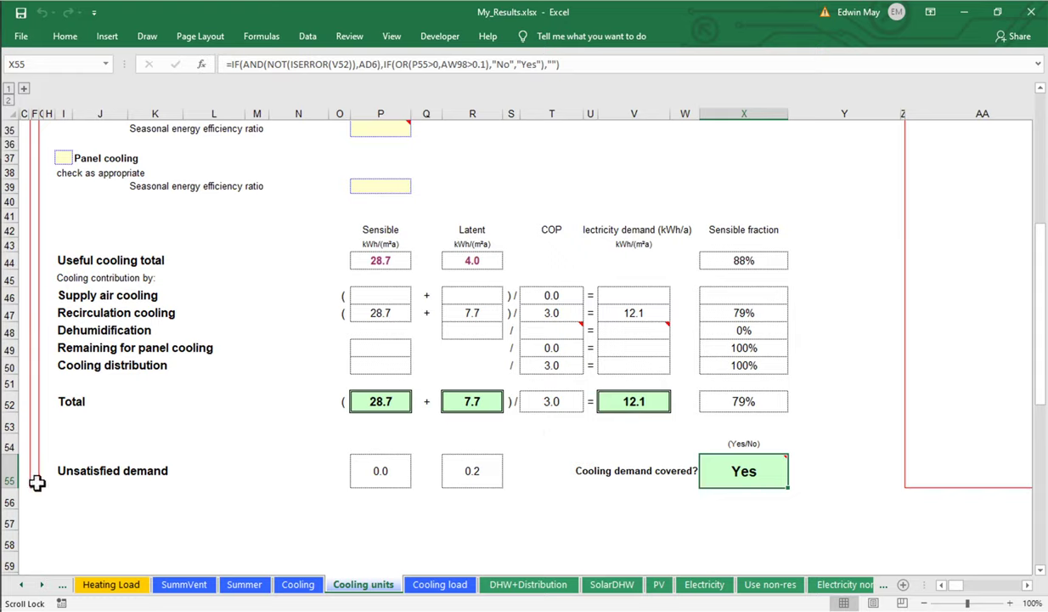
Highlight the Unsatisfied demand row on the Cooling units worksheet to check cooling coverage, and switch back to Grasshopper.
{"action": "left_click", "coordinate": [8, 478]}
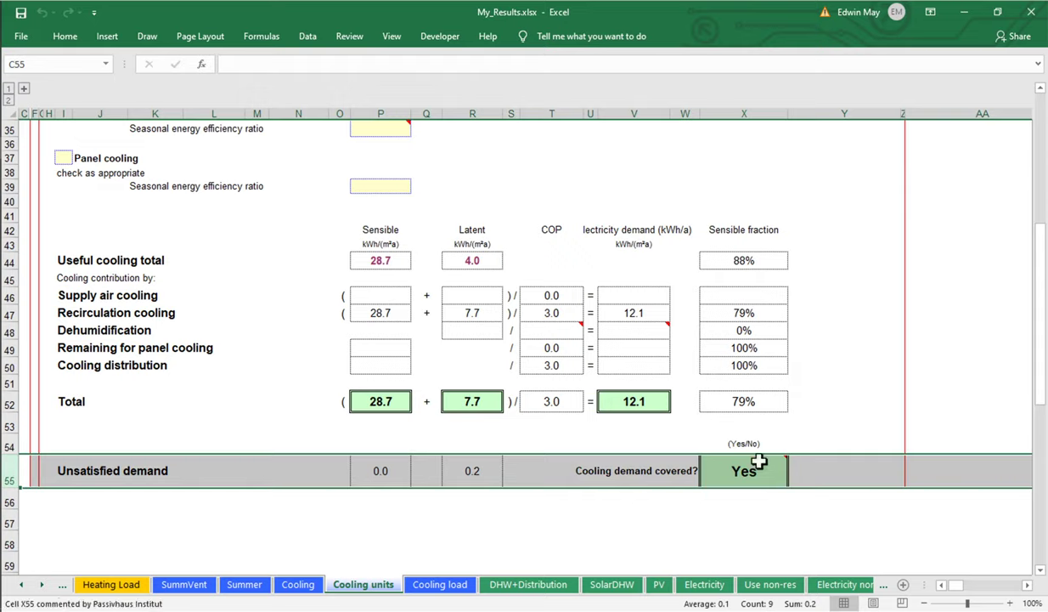
{"action": "mouse_move", "coordinate": [744, 493]}
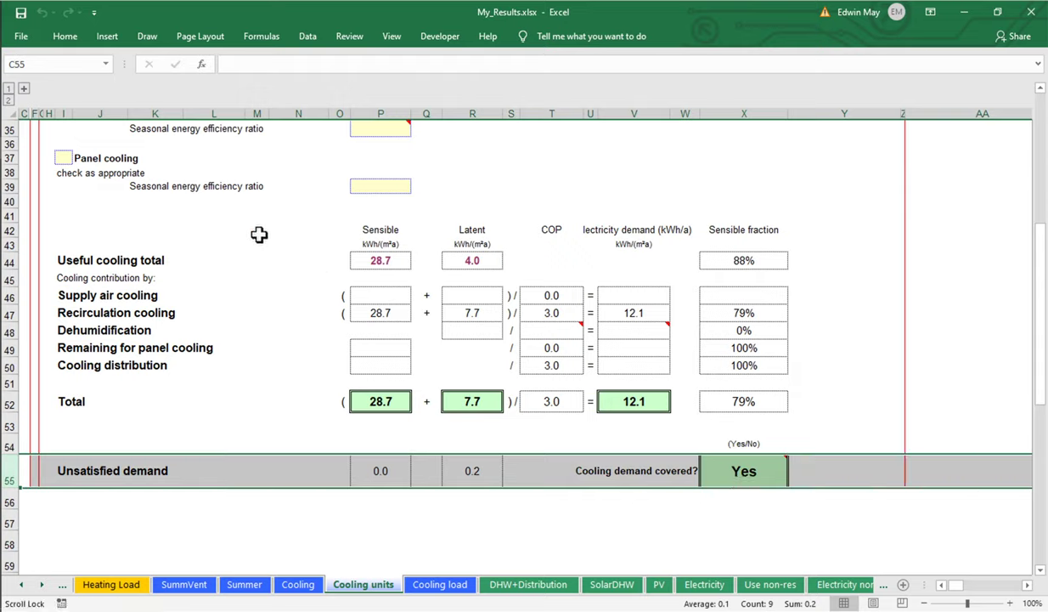
{"action": "mouse_move", "coordinate": [5, 57]}
{"action": "left_click", "coordinate": [67, 124]}
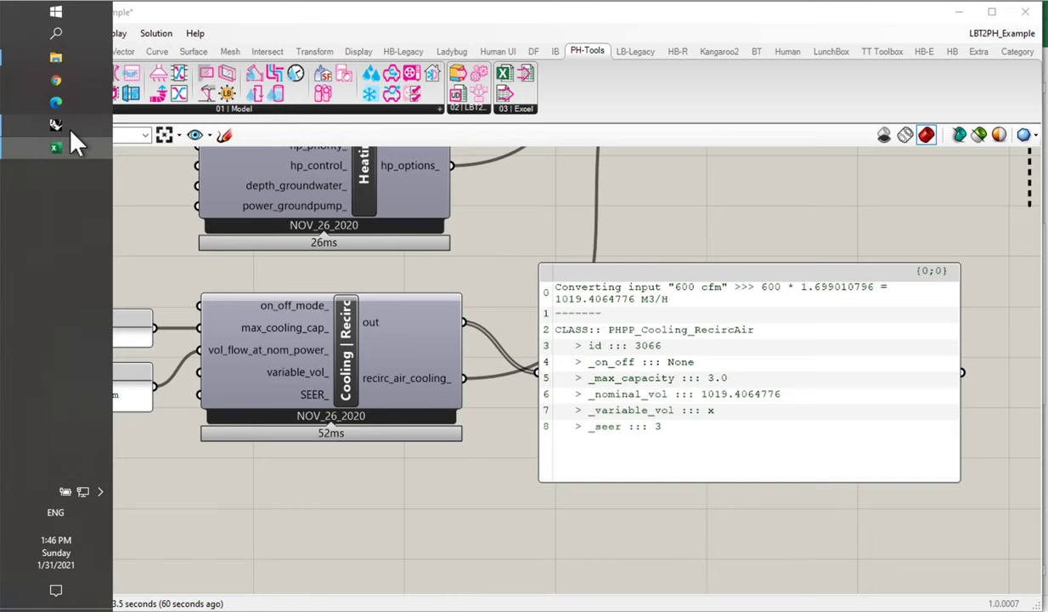
Delete the output panel connected to the Cooling | Recirc component.
{"action": "right_click_drag", "start_coordinate": [300, 304], "coordinate": [433, 300]}
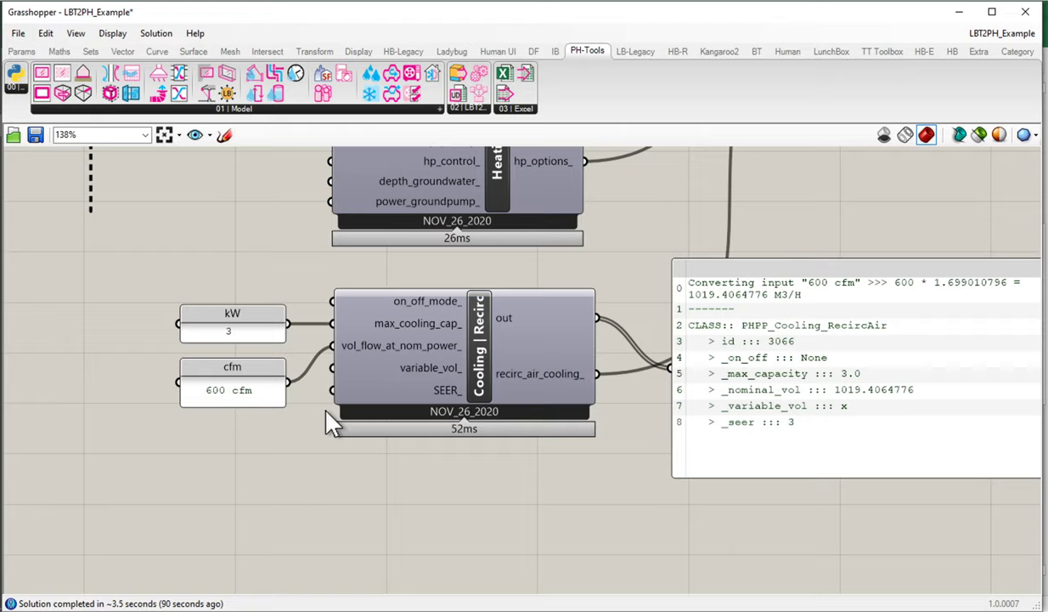
{"action": "left_click", "coordinate": [698, 474]}
{"action": "key", "text": "Delete"}
Move the True toggle down beside the mech_cooling_ input of the Heating/Cooling Systems component.
{"action": "right_click_drag", "start_coordinate": [660, 267], "coordinate": [491, 426]}
{"action": "scroll", "coordinate": [491, 427], "scroll_direction": "down", "scroll_amount": 1}
{"action": "scroll", "coordinate": [491, 427], "scroll_direction": "down", "scroll_amount": 1}
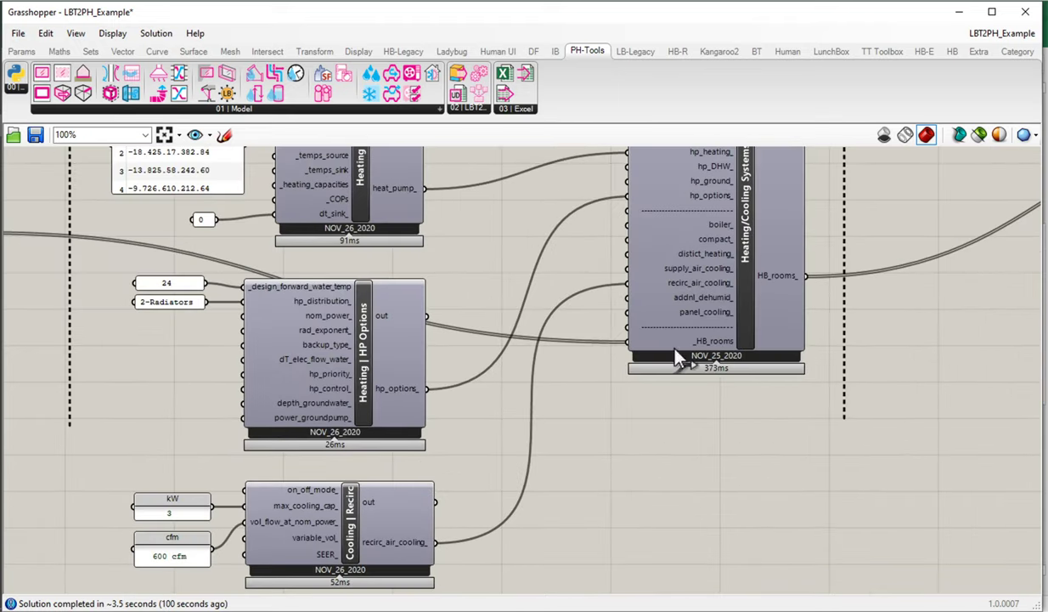
{"action": "right_click_drag", "start_coordinate": [695, 304], "coordinate": [509, 369]}
{"action": "left_click_drag", "start_coordinate": [507, 208], "coordinate": [512, 258]}
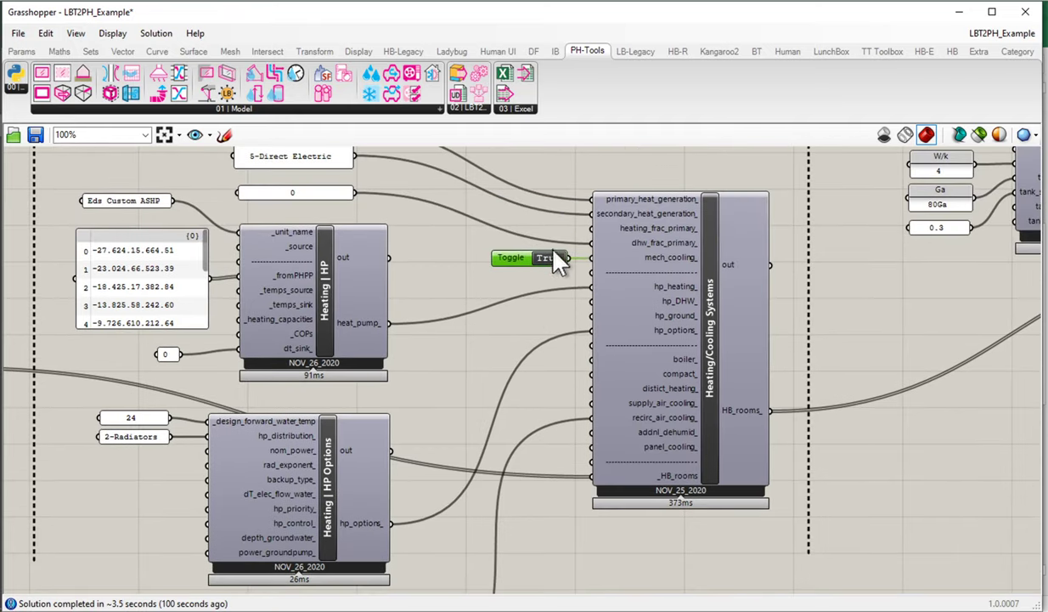
Review how the heat pump, HP Options and Cooling | Recirc components feed into the Heating/Cooling Systems component.
{"action": "right_click_drag", "start_coordinate": [657, 260], "coordinate": [424, 460]}
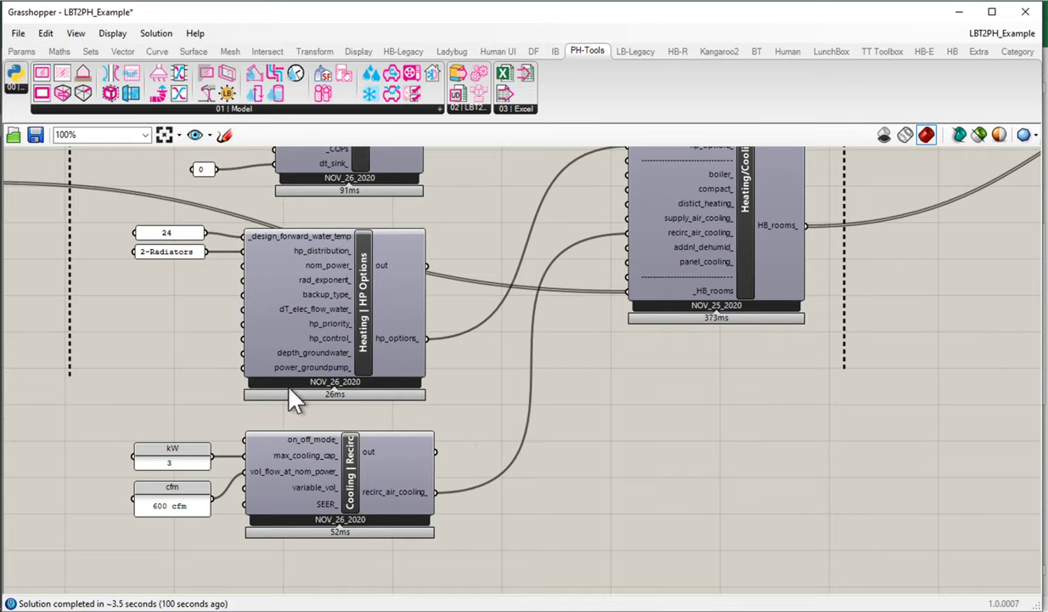
{"action": "mouse_move", "coordinate": [399, 495]}
{"action": "mouse_move", "coordinate": [665, 335]}
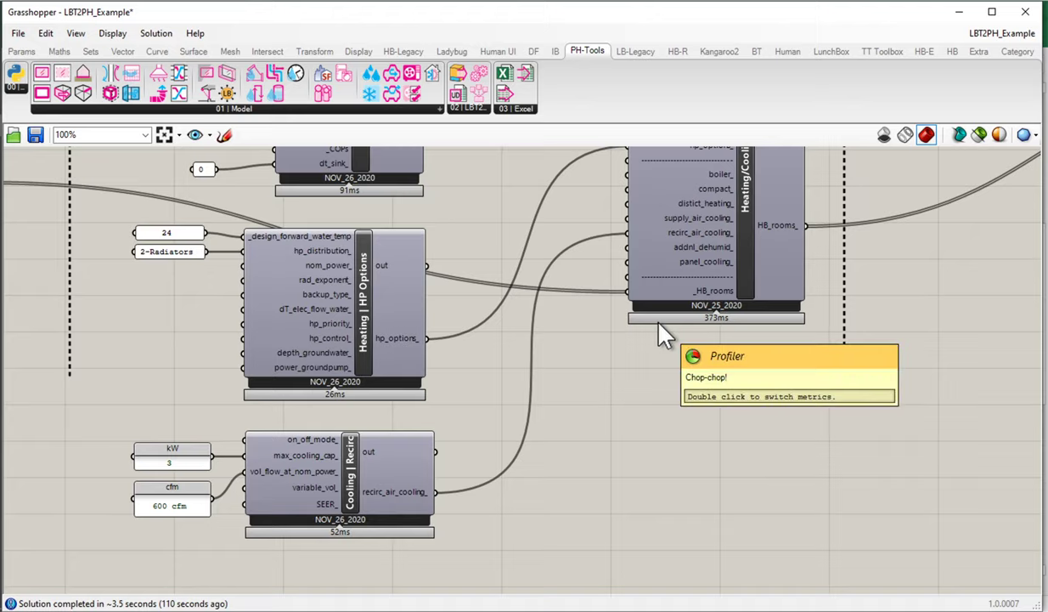
{"action": "scroll", "coordinate": [663, 335], "scroll_direction": "down", "scroll_amount": 5}
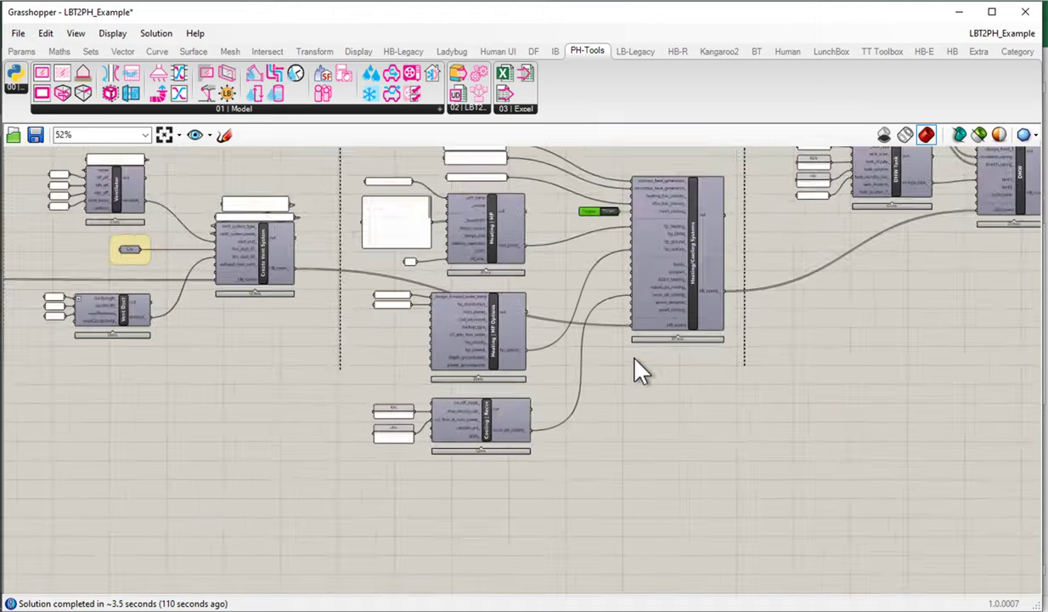
{"action": "right_click_drag", "start_coordinate": [624, 314], "coordinate": [615, 335]}
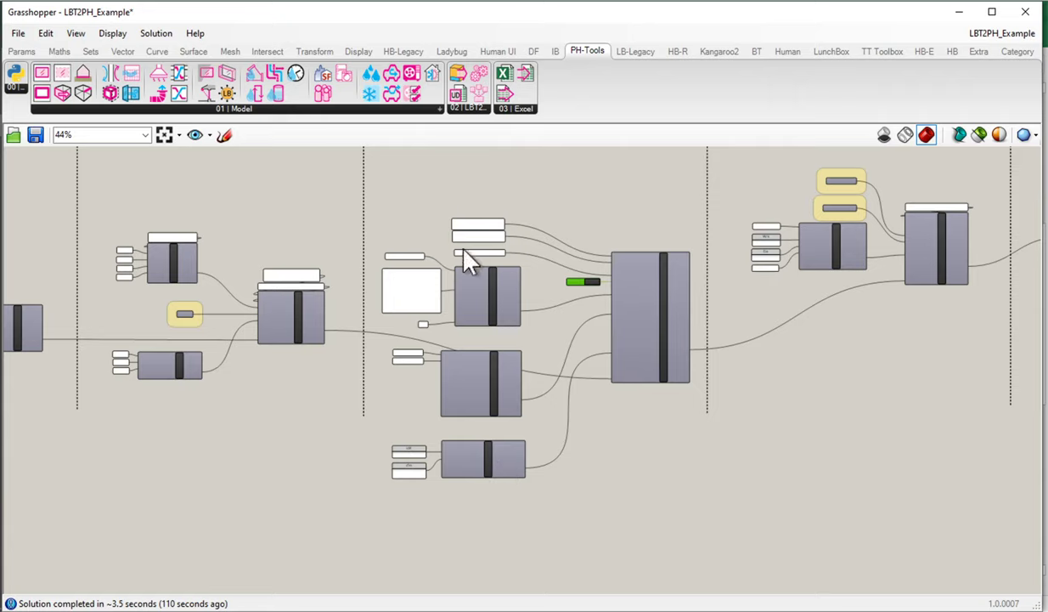
{"action": "mouse_move", "coordinate": [642, 373]}
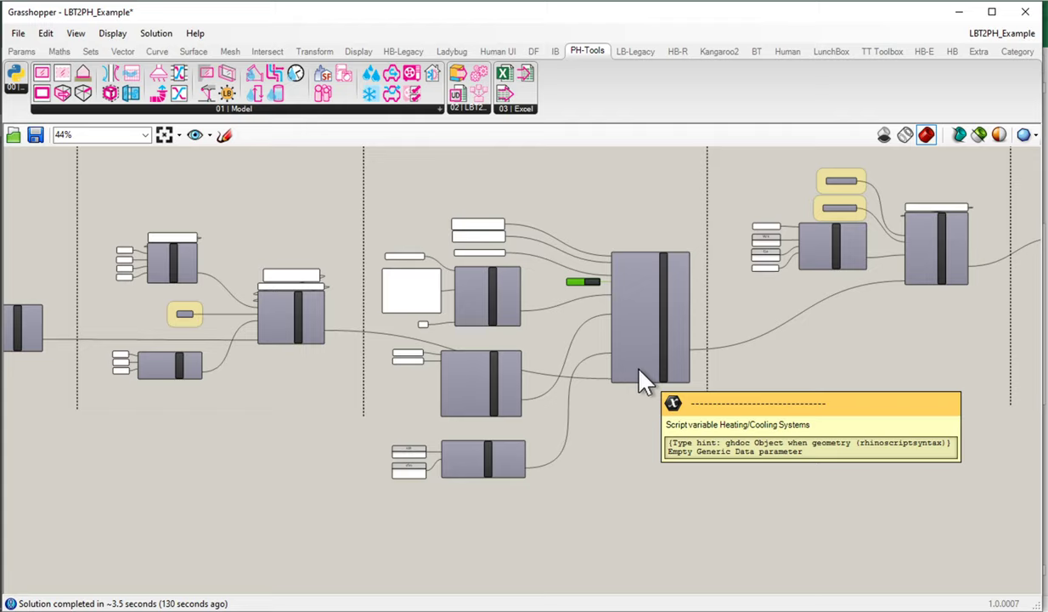
Add a second LBT2PH_Heating_ASHP component above the 2-Heat Pump(s) panel.
{"action": "scroll", "coordinate": [618, 272], "scroll_direction": "up", "scroll_amount": 4}
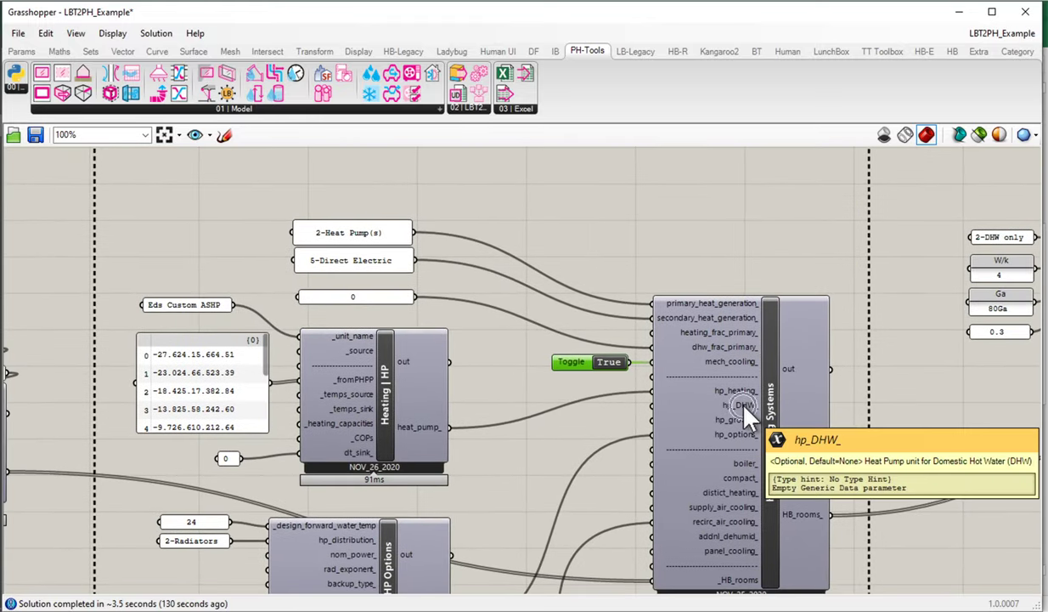
{"action": "left_click", "coordinate": [194, 107]}
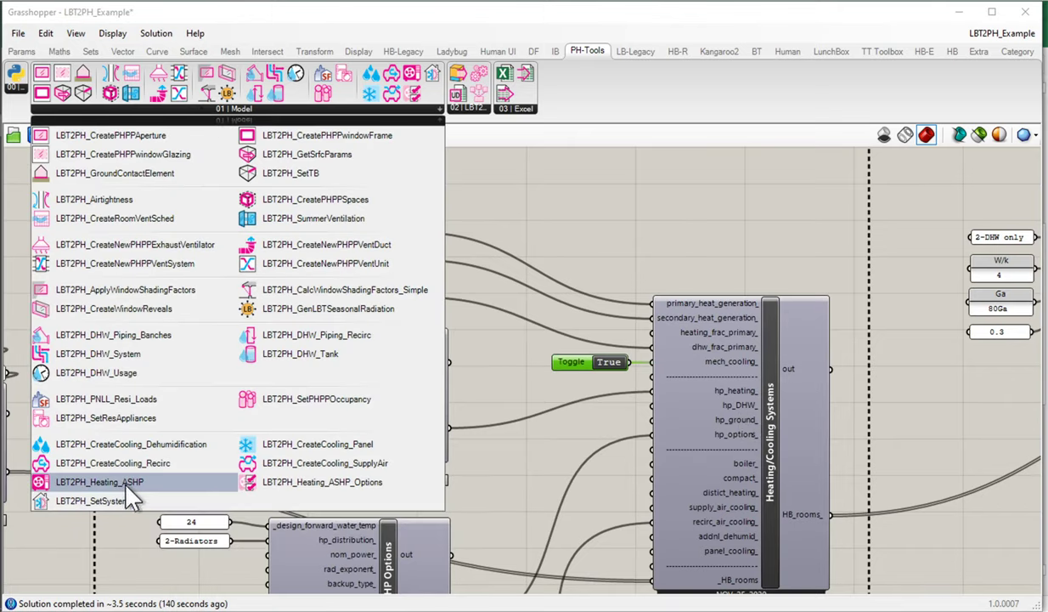
{"action": "left_click_drag", "start_coordinate": [120, 481], "coordinate": [416, 192]}
{"action": "right_click_drag", "start_coordinate": [421, 197], "coordinate": [444, 250]}
{"action": "left_click_drag", "start_coordinate": [444, 251], "coordinate": [377, 174]}
{"action": "right_click_drag", "start_coordinate": [376, 174], "coordinate": [407, 264]}
Create a panel containing DHW HP and connect it to the new heat pump's _unit_name input.
{"action": "left_click", "coordinate": [205, 160]}
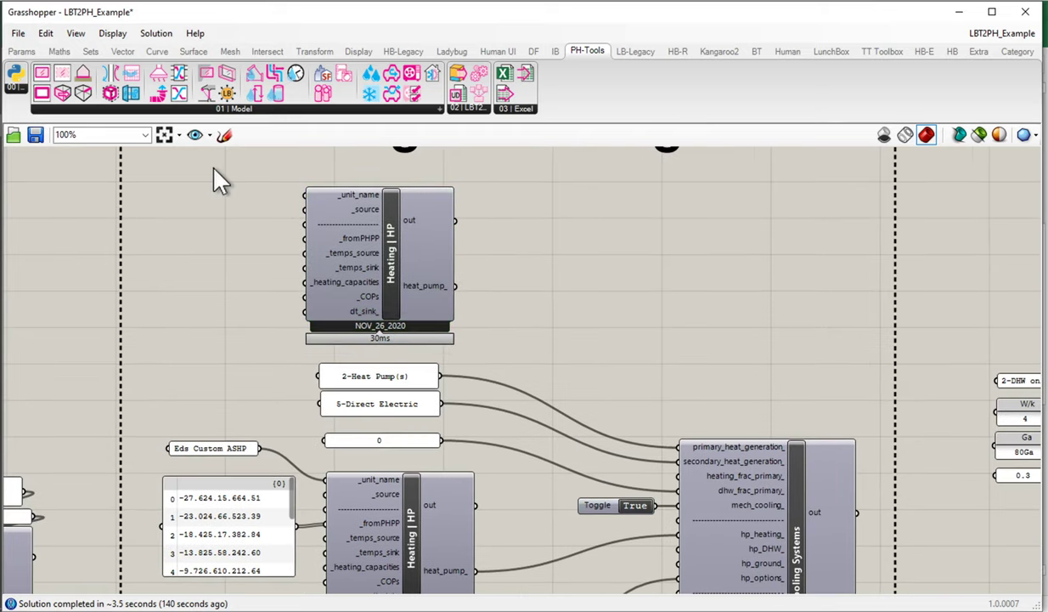
{"action": "double_click", "coordinate": [205, 159]}
{"action": "mouse_move", "coordinate": [425, 239]}
{"action": "type", "text": "\"DHW HP"}
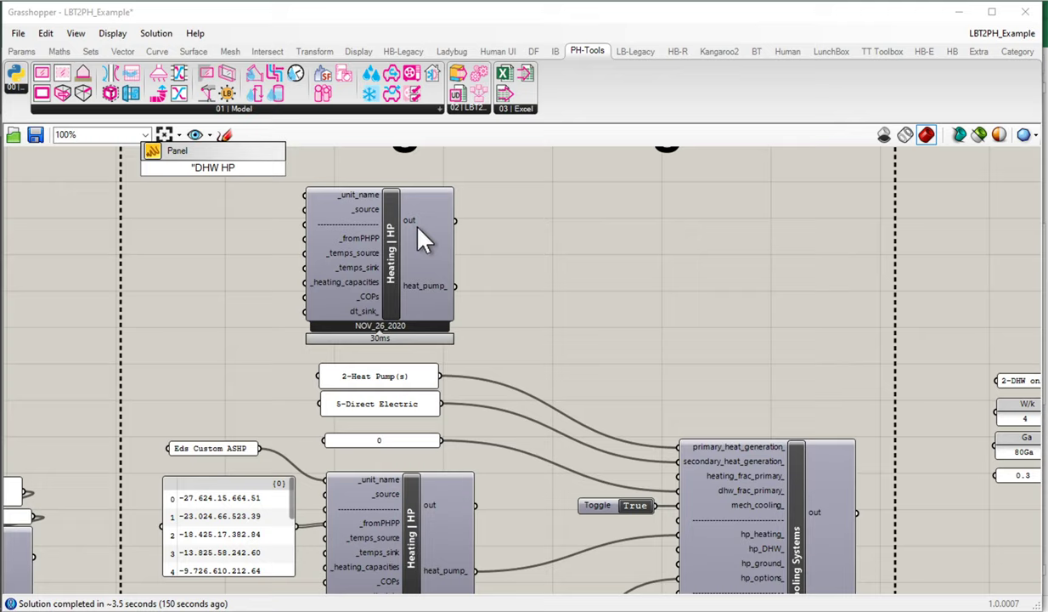
{"action": "key", "text": "Return"}
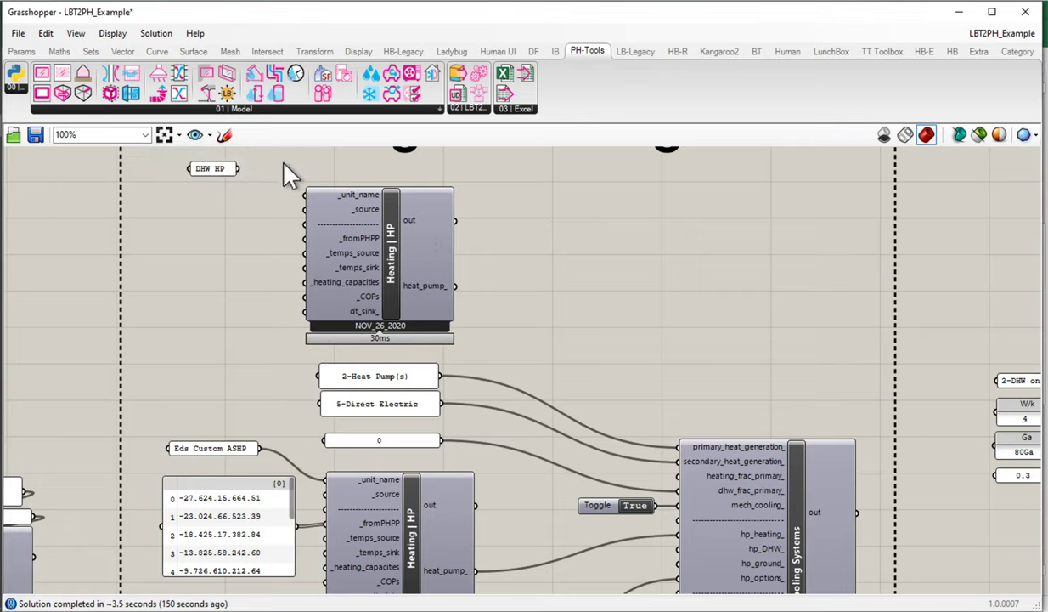
{"action": "left_click_drag", "start_coordinate": [236, 163], "coordinate": [270, 169]}
{"action": "left_click", "coordinate": [247, 170]}
Connect the new heat pump's heat_pump_ output to the hp_DHW_ input of the Heating/Cooling Systems component.
{"action": "right_click_drag", "start_coordinate": [530, 398], "coordinate": [504, 334]}
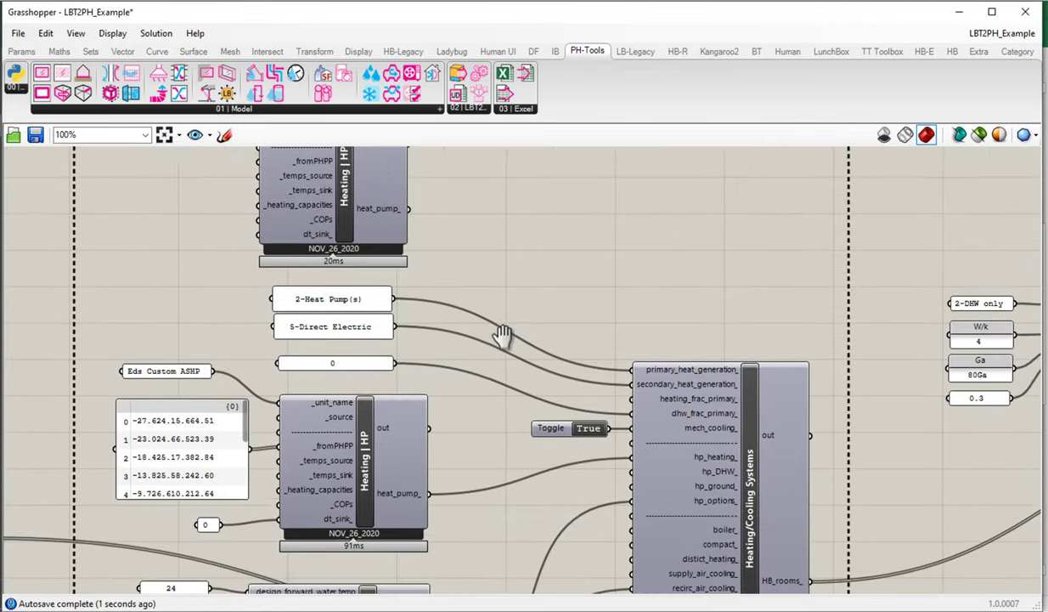
{"action": "left_click_drag", "start_coordinate": [380, 201], "coordinate": [632, 471]}
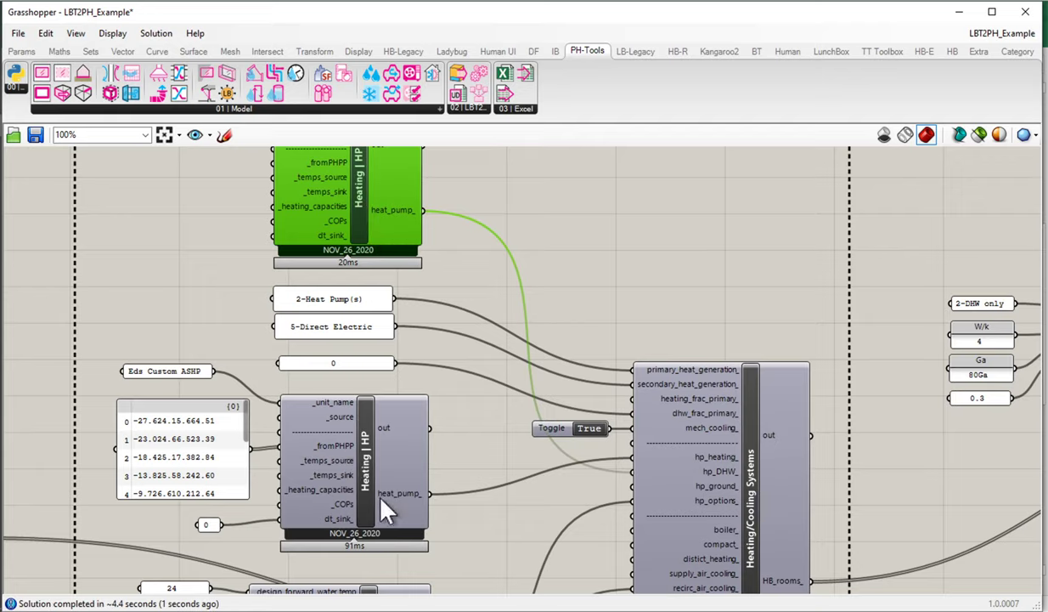
{"action": "right_click_drag", "start_coordinate": [386, 510], "coordinate": [387, 421]}
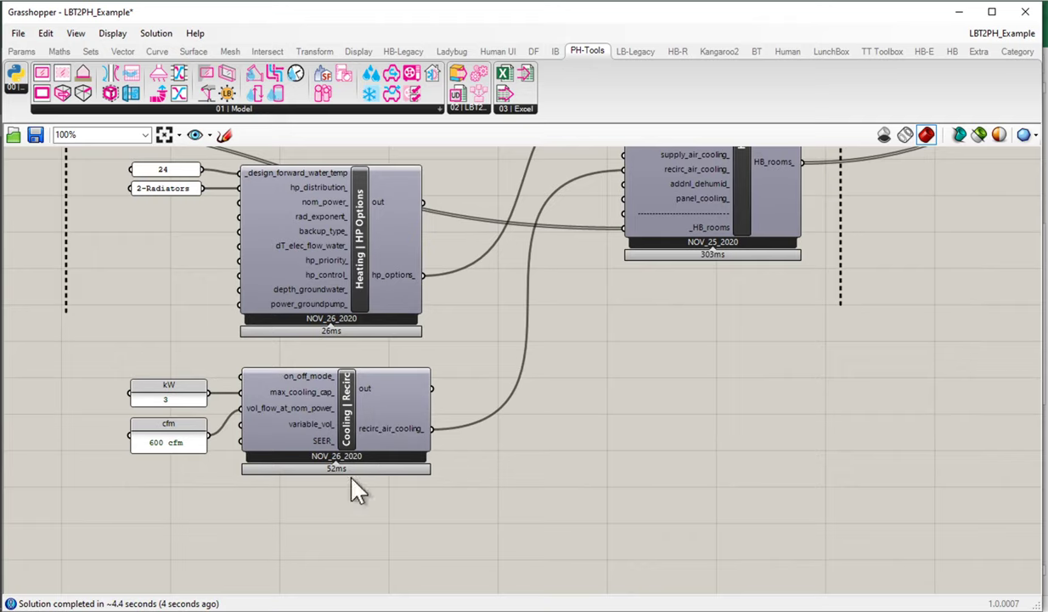
{"action": "right_click_drag", "start_coordinate": [430, 239], "coordinate": [408, 511]}
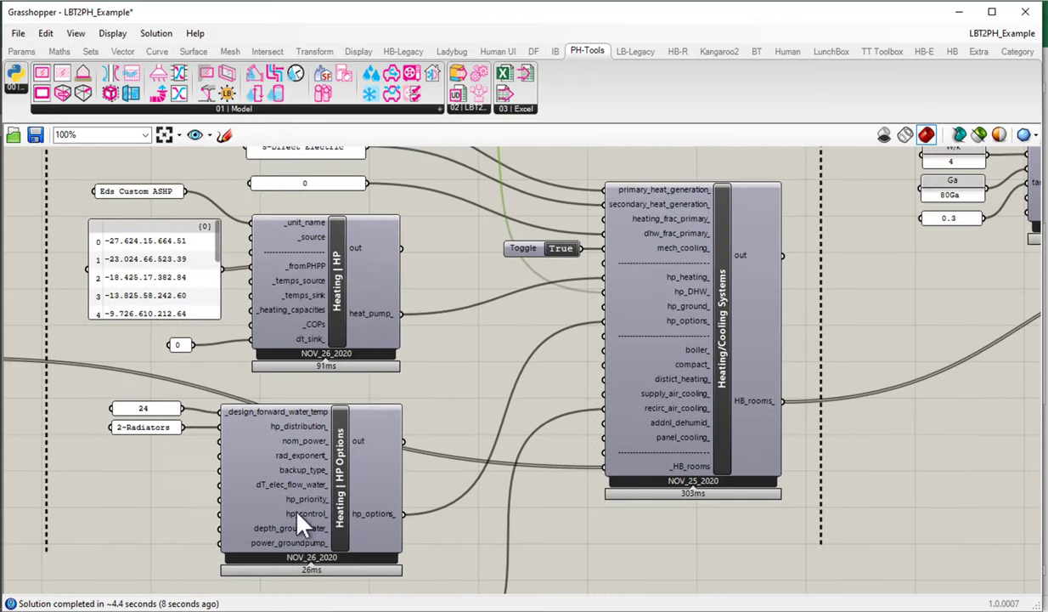
Switch to My_Results.xlsx in Excel and activate the Verification worksheet from the sheet list.
{"action": "mouse_move", "coordinate": [36, 127]}
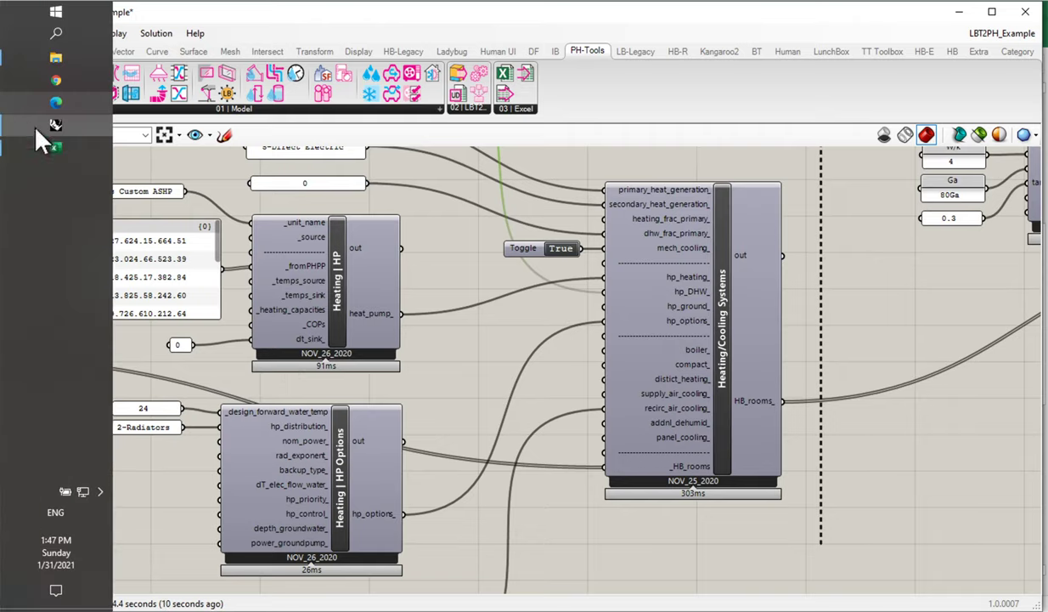
{"action": "left_click", "coordinate": [54, 147]}
{"action": "left_click", "coordinate": [280, 333]}
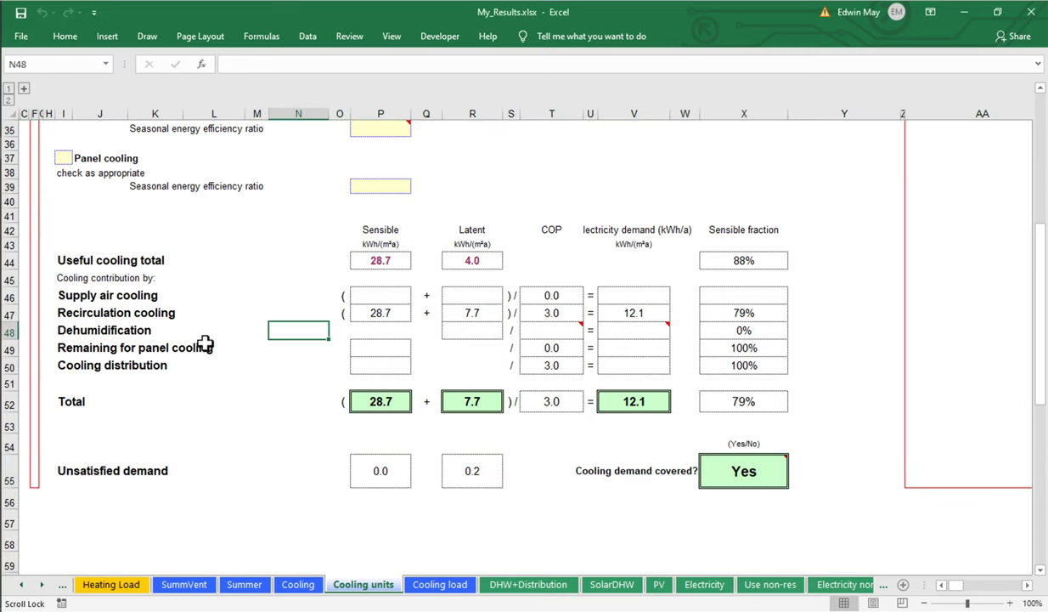
{"action": "scroll", "coordinate": [209, 341], "scroll_direction": "up", "scroll_amount": 11}
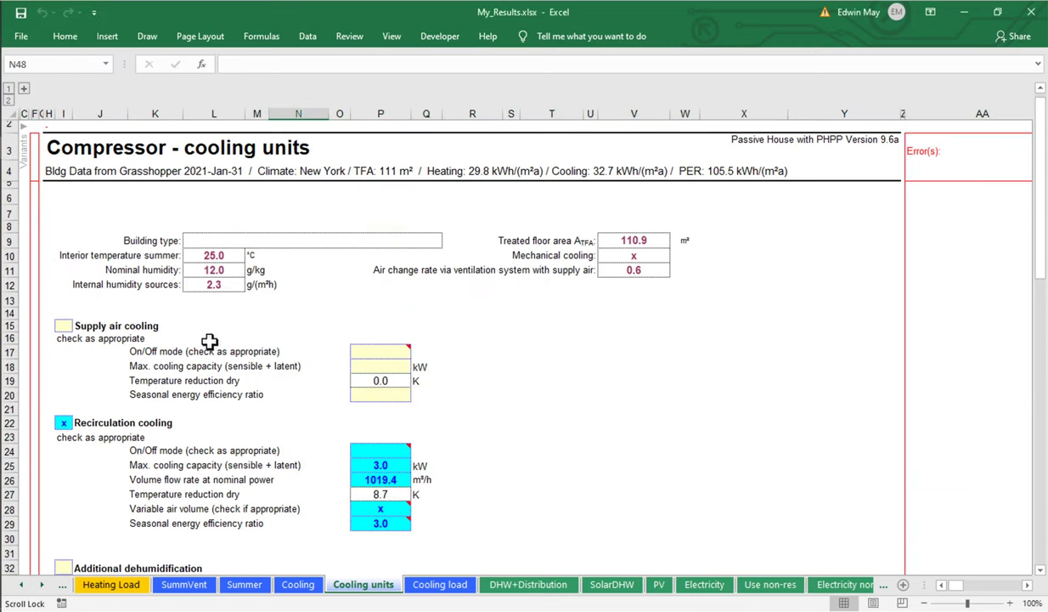
{"action": "right_click", "coordinate": [24, 590]}
{"action": "scroll", "coordinate": [72, 429], "scroll_direction": "up", "scroll_amount": 2}
{"action": "left_click", "coordinate": [62, 409]}
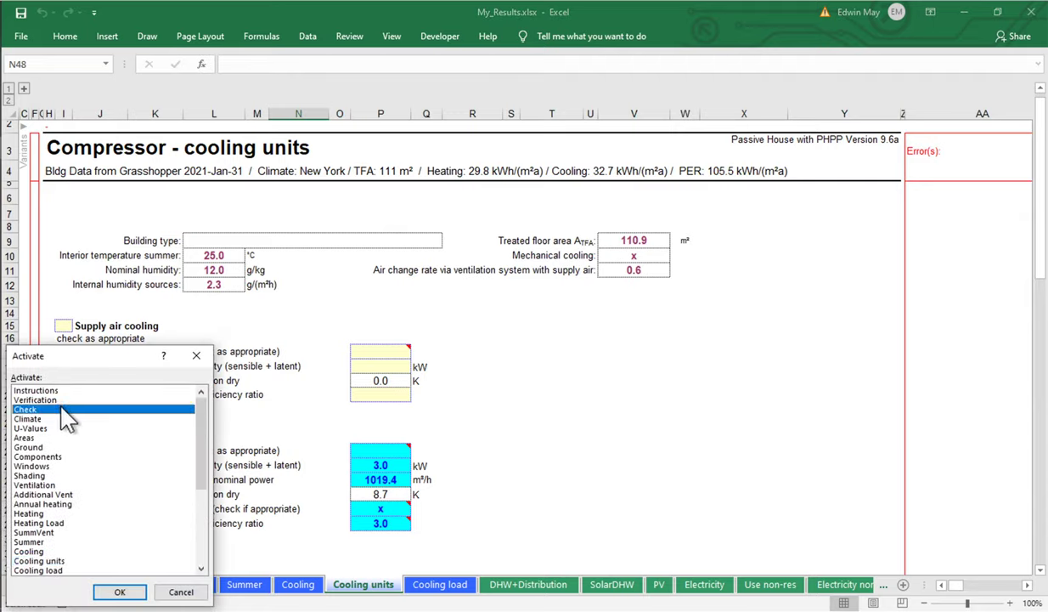
{"action": "left_click", "coordinate": [75, 400]}
{"action": "left_click", "coordinate": [117, 592]}
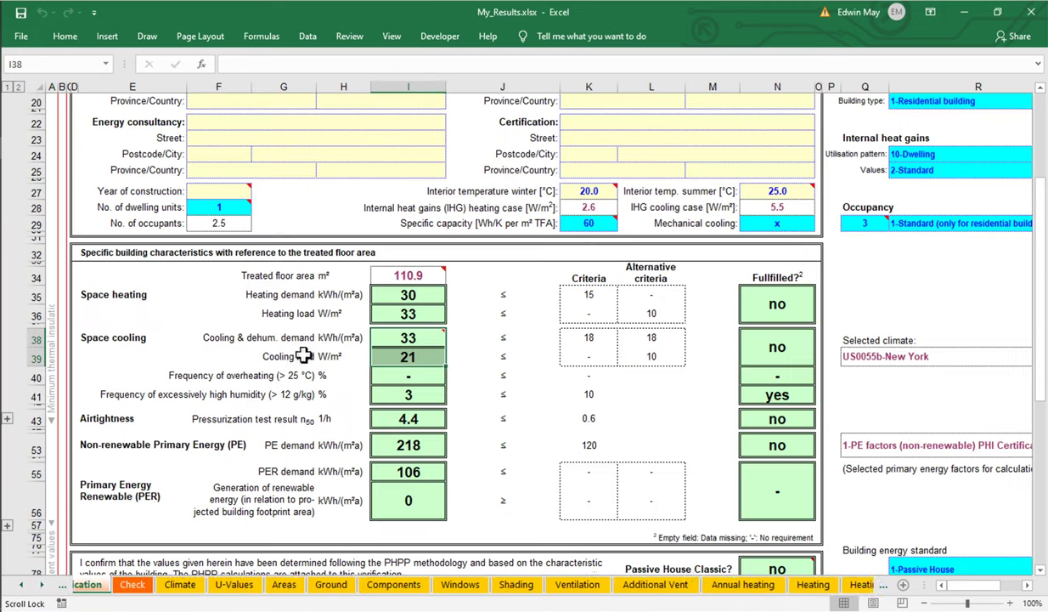
Compare the heating demand, cooling and dehumidification demand, and PE demand with their criteria on the Verification worksheet.
{"action": "left_click", "coordinate": [281, 307]}
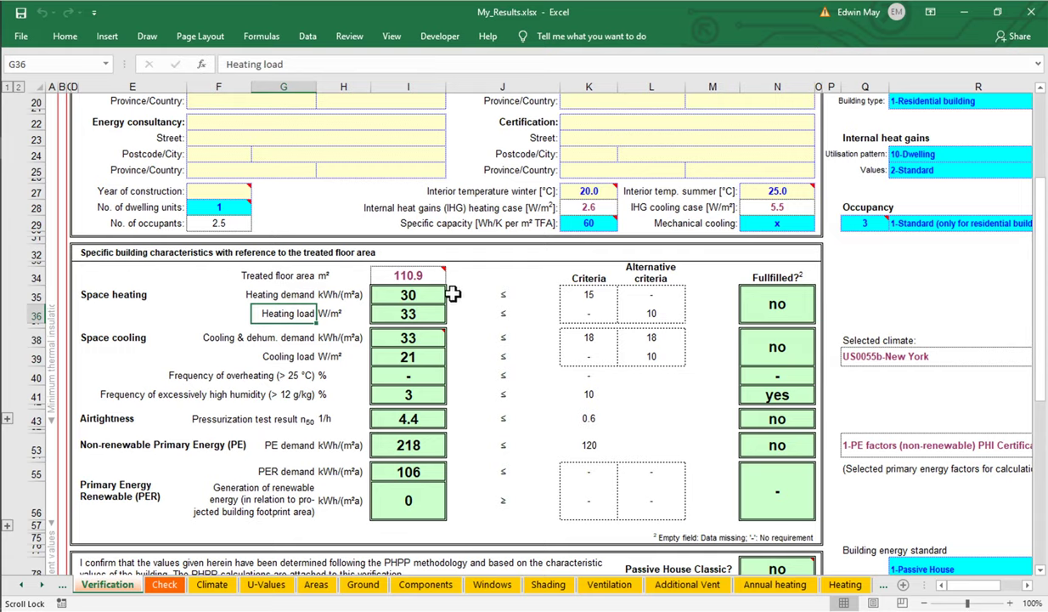
{"action": "left_click", "coordinate": [565, 293]}
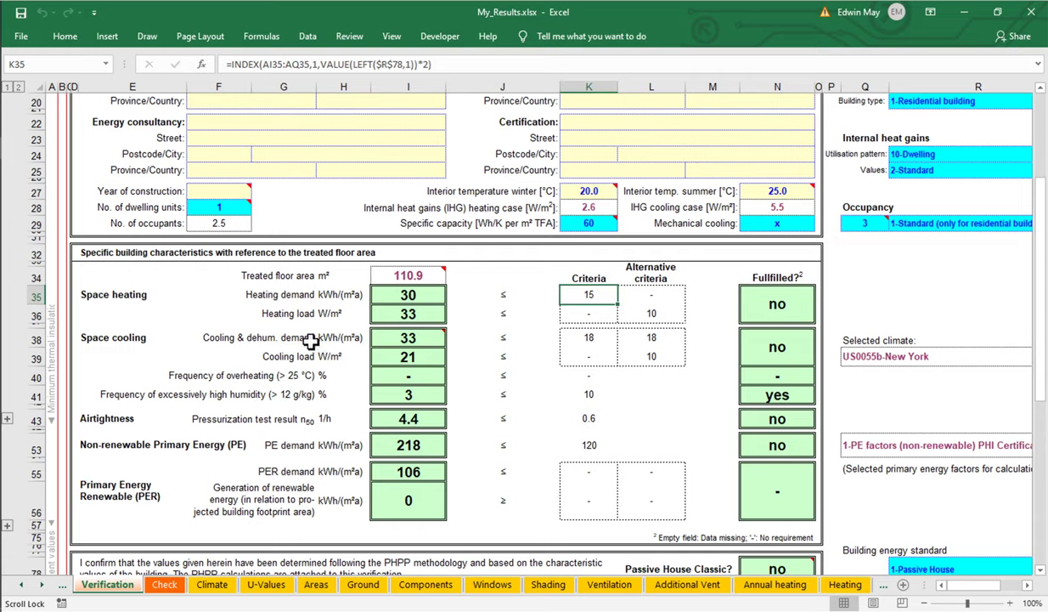
{"action": "left_click", "coordinate": [422, 337]}
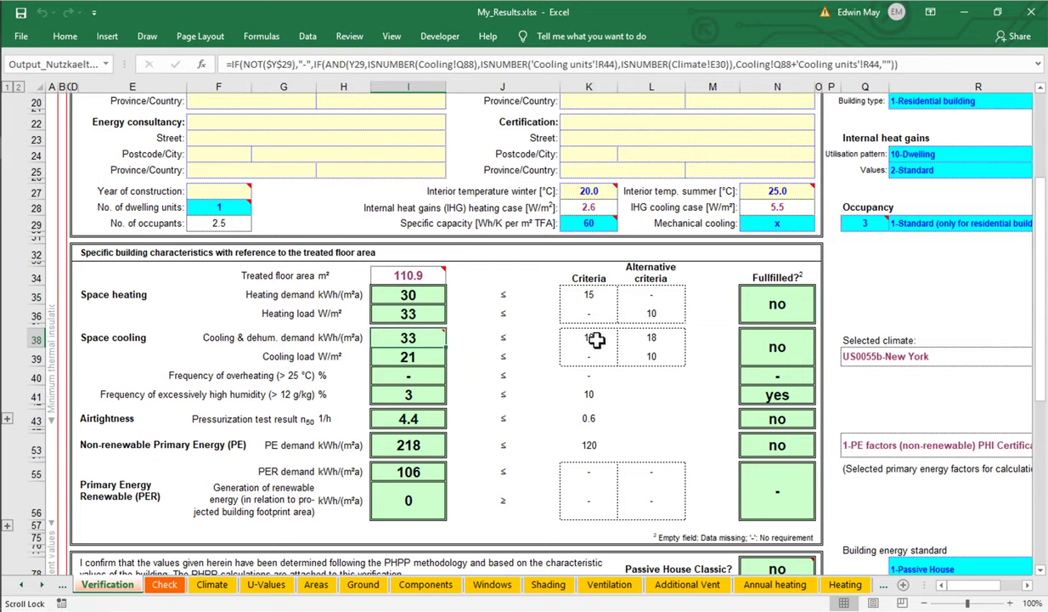
{"action": "left_click", "coordinate": [597, 339]}
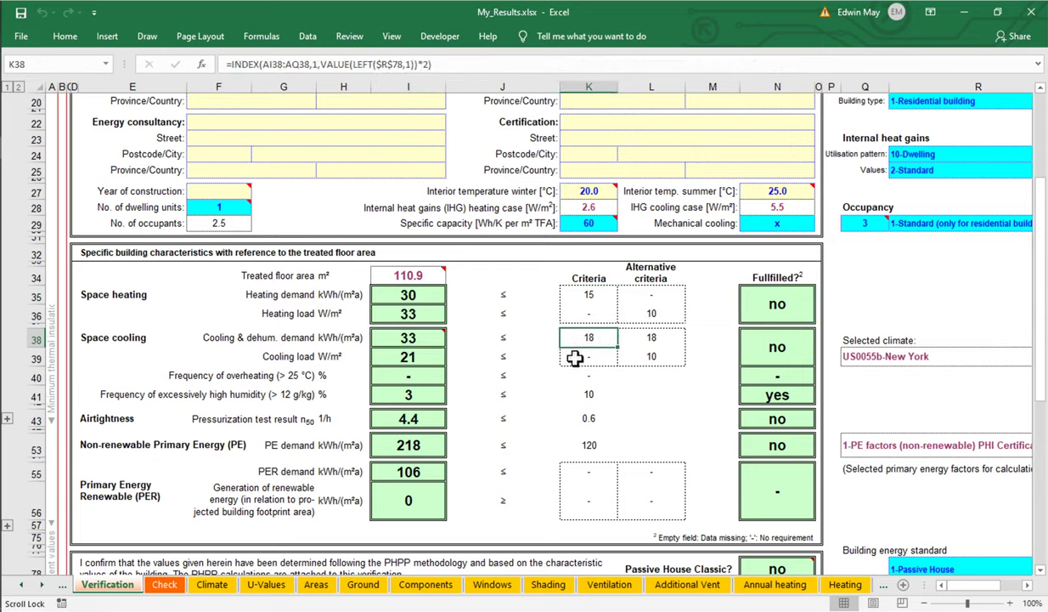
{"action": "left_click", "coordinate": [394, 450]}
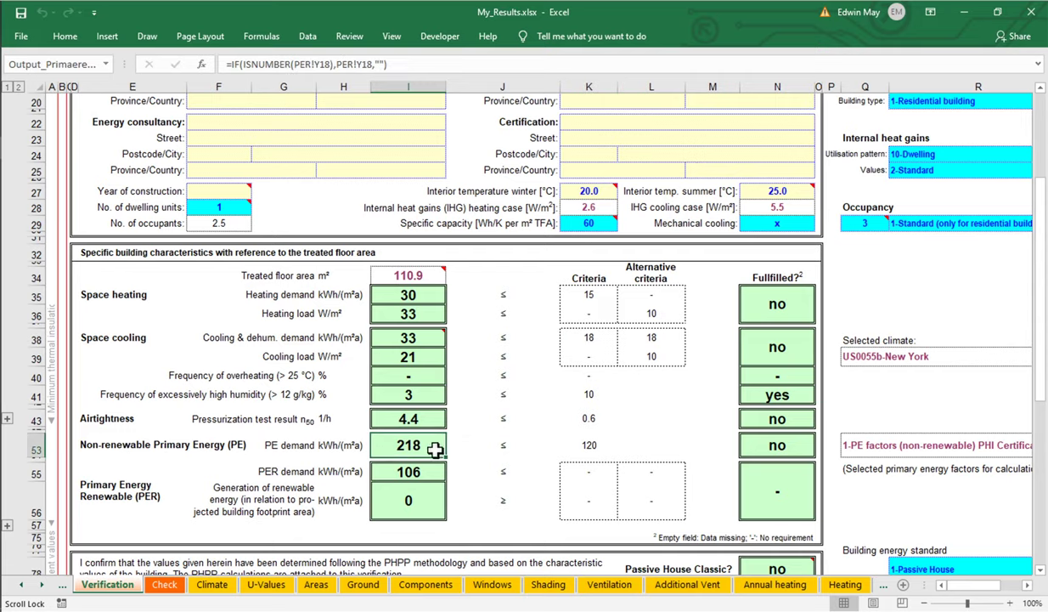
{"action": "left_click", "coordinate": [597, 445]}
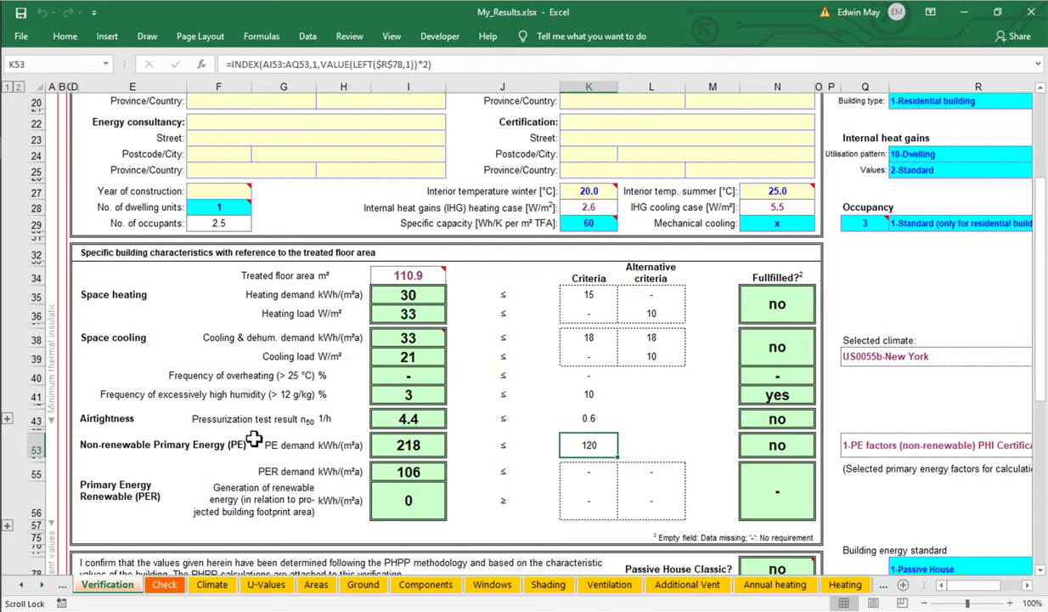
{"action": "left_click_drag", "start_coordinate": [252, 444], "coordinate": [604, 436]}
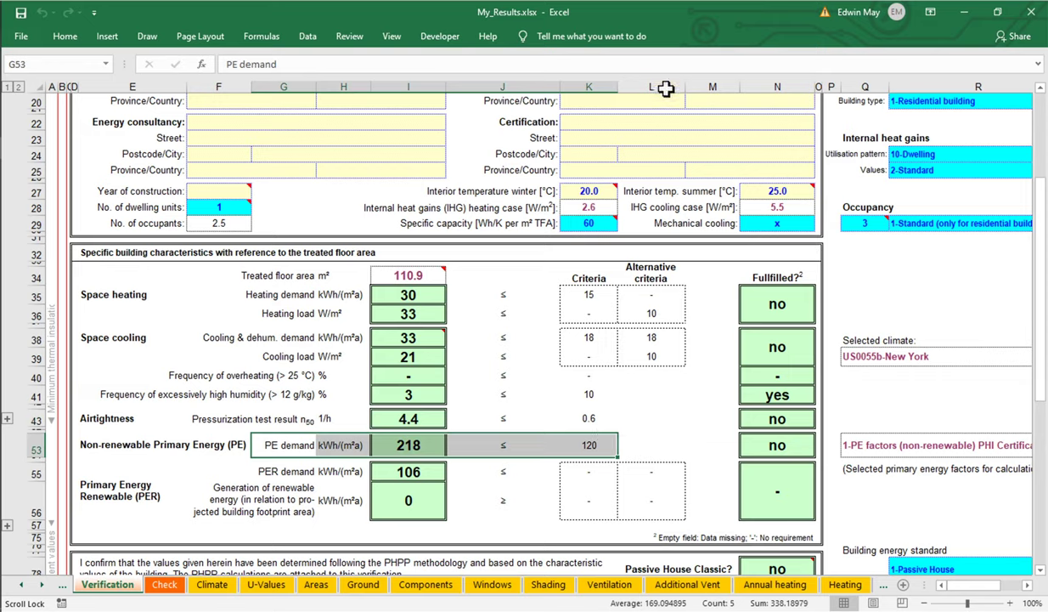
Return to Grasshopper and view the Model Config. section beyond the DHW components.
{"action": "double_click", "coordinate": [675, 15]}
{"action": "left_click", "coordinate": [677, 26]}
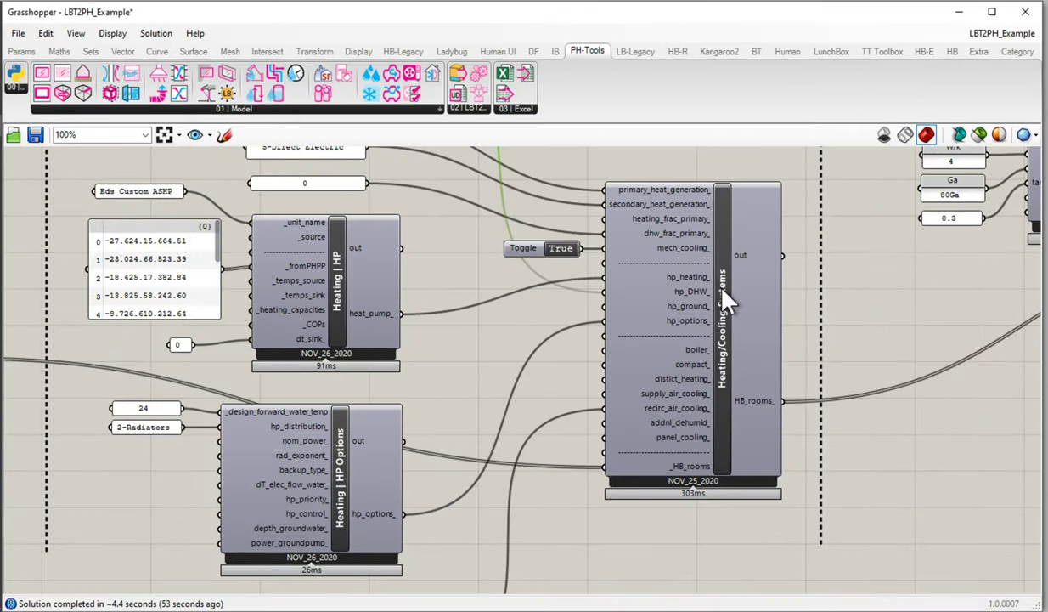
{"action": "right_click_drag", "start_coordinate": [723, 292], "coordinate": [506, 412]}
{"action": "scroll", "coordinate": [351, 269], "scroll_direction": "down", "scroll_amount": 5}
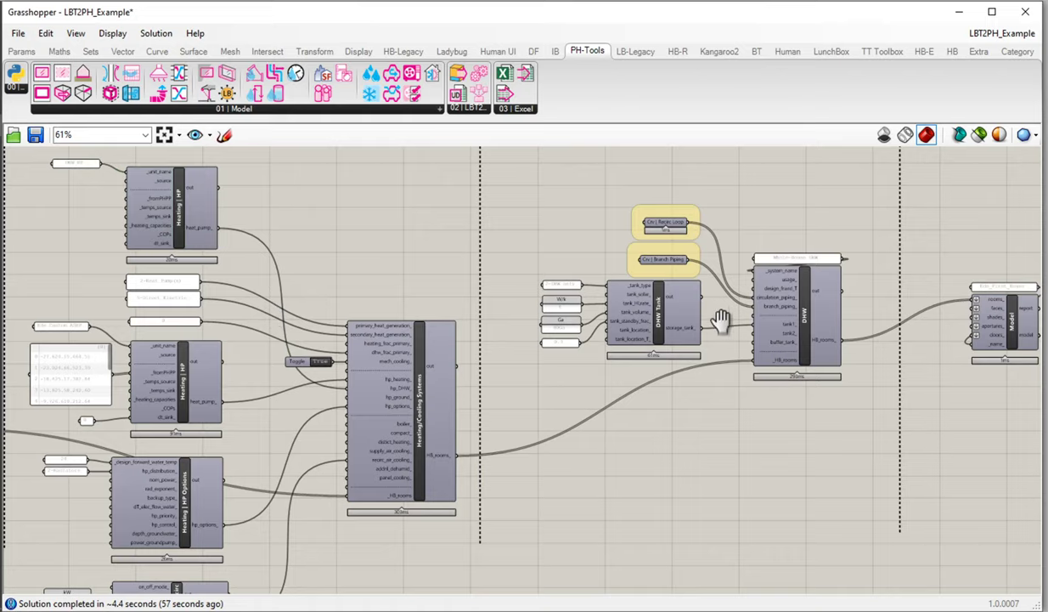
{"action": "right_click_drag", "start_coordinate": [720, 320], "coordinate": [335, 320]}
{"action": "right_click_drag", "start_coordinate": [796, 311], "coordinate": [350, 389]}
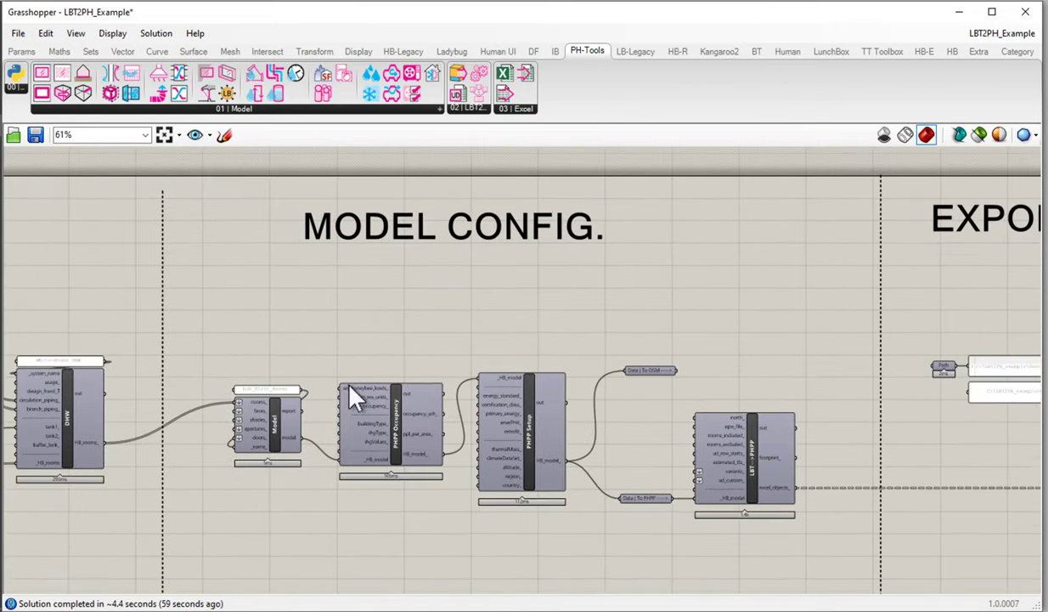
Add a text panel reading "2-PER Renewable" above the PHPP Setup component.
{"action": "scroll", "coordinate": [444, 438], "scroll_direction": "up", "scroll_amount": 2}
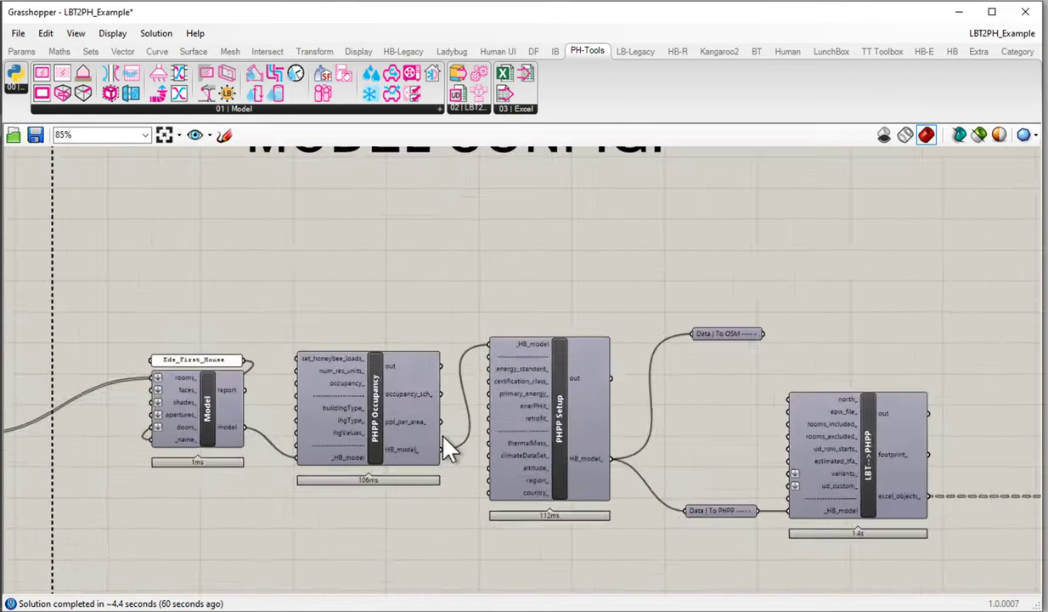
{"action": "scroll", "coordinate": [553, 363], "scroll_direction": "up", "scroll_amount": 2}
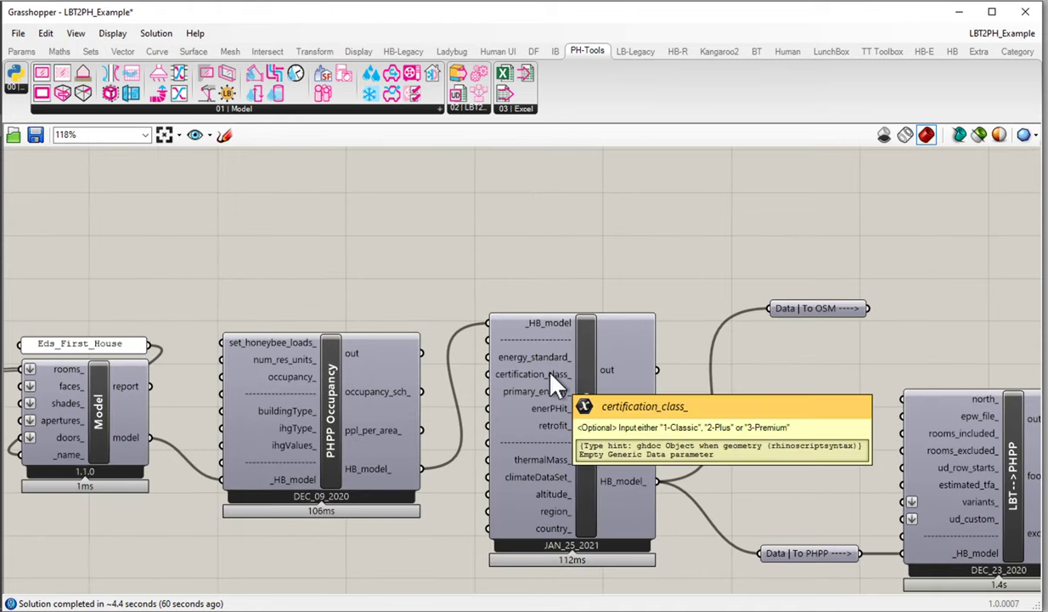
{"action": "mouse_move", "coordinate": [550, 395]}
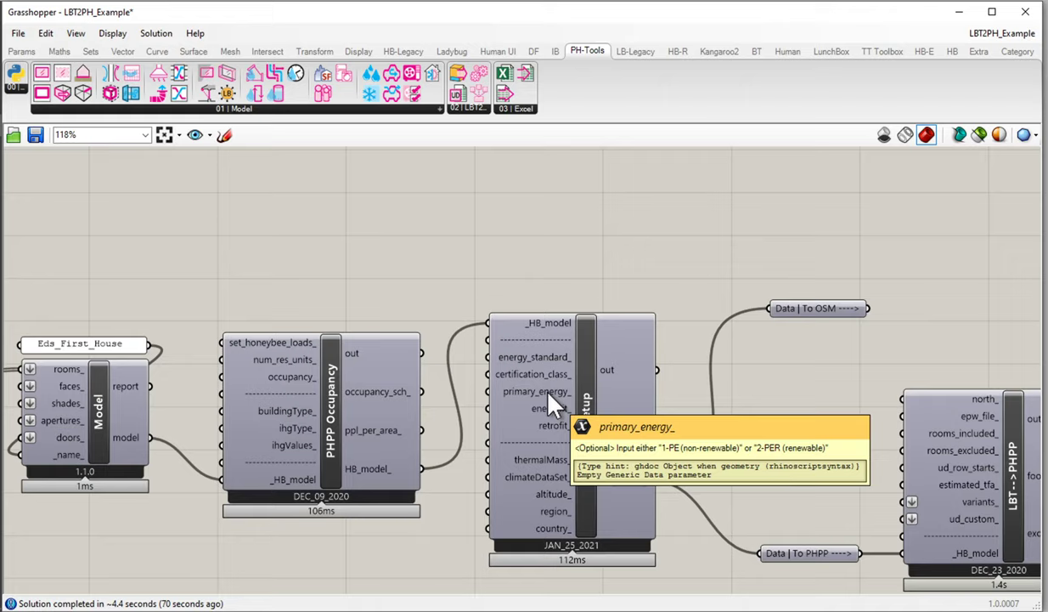
{"action": "double_click", "coordinate": [529, 242]}
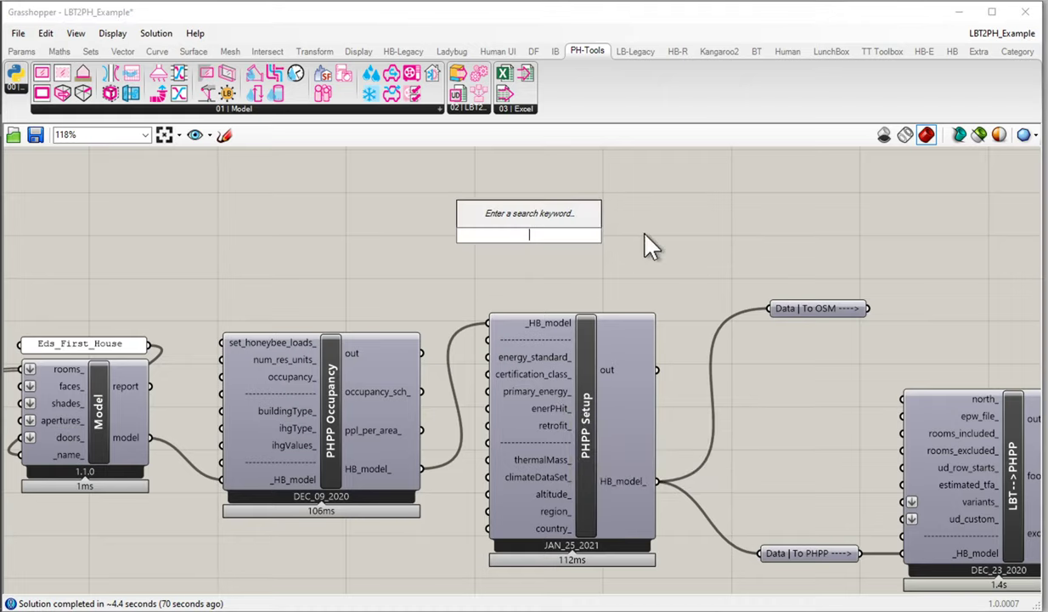
{"action": "type", "text": "\"2-PER"}
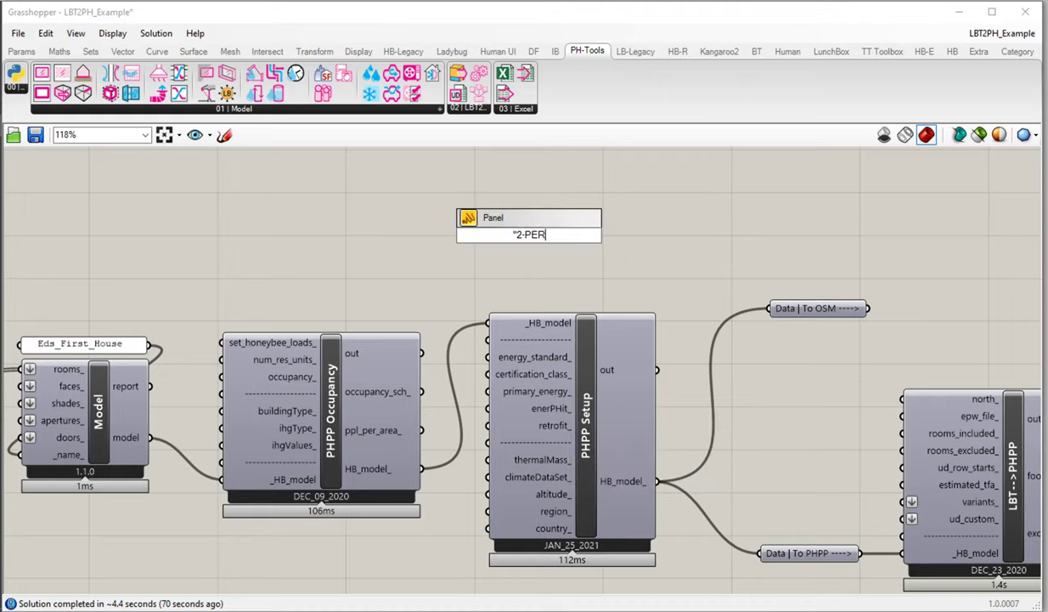
{"action": "type", "text": " Renewable"}
{"action": "key", "text": "Return"}
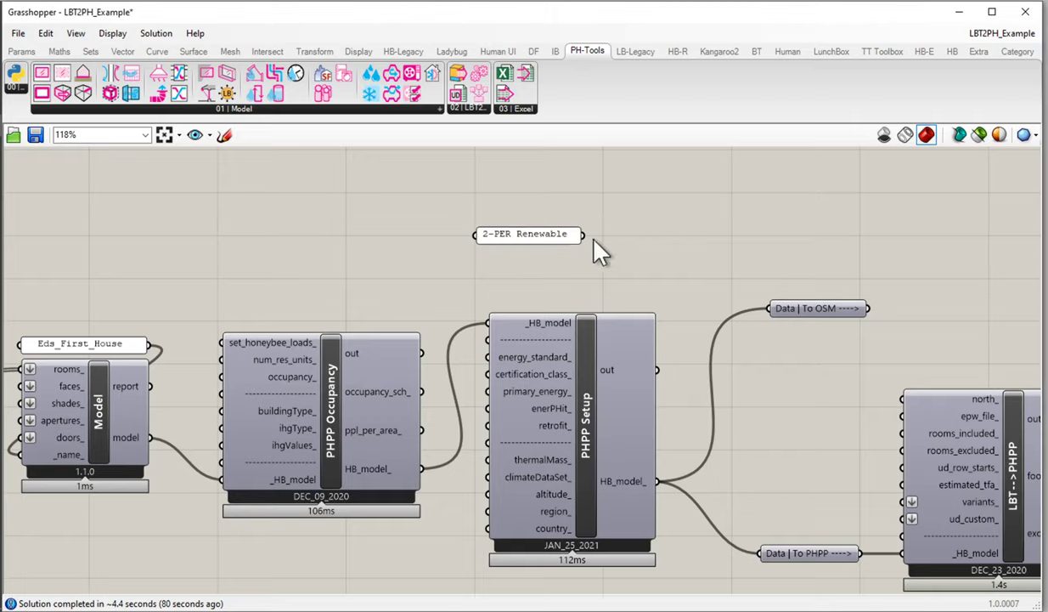
Connect the 2-PER Renewable panel to PHPP Setup's primary_energy_ input and fit the panel directly above the component.
{"action": "left_click_drag", "start_coordinate": [582, 234], "coordinate": [488, 395]}
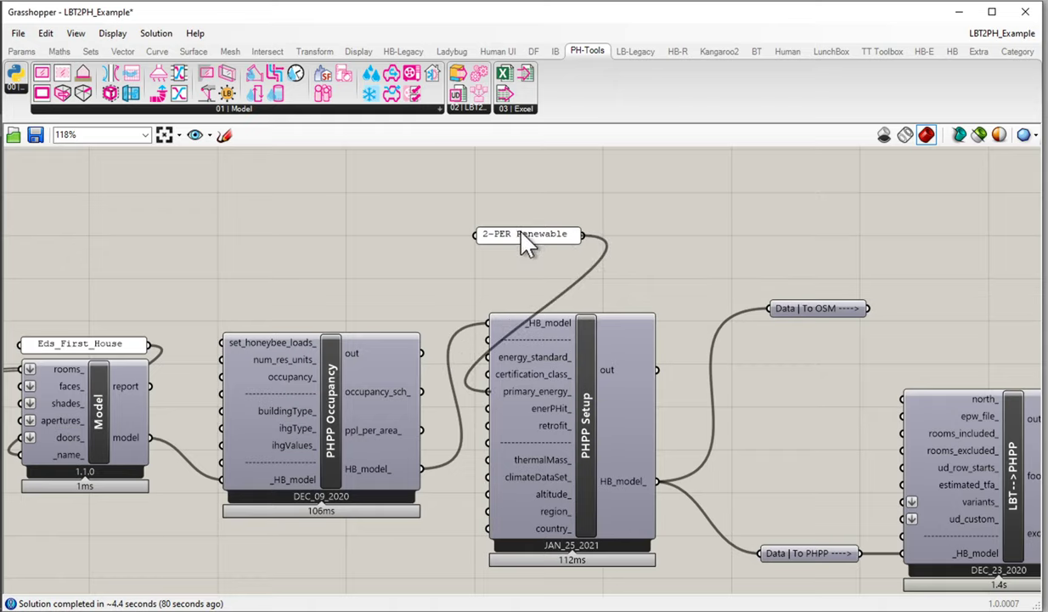
{"action": "left_click_drag", "start_coordinate": [518, 233], "coordinate": [651, 283]}
{"action": "left_click", "coordinate": [646, 264]}
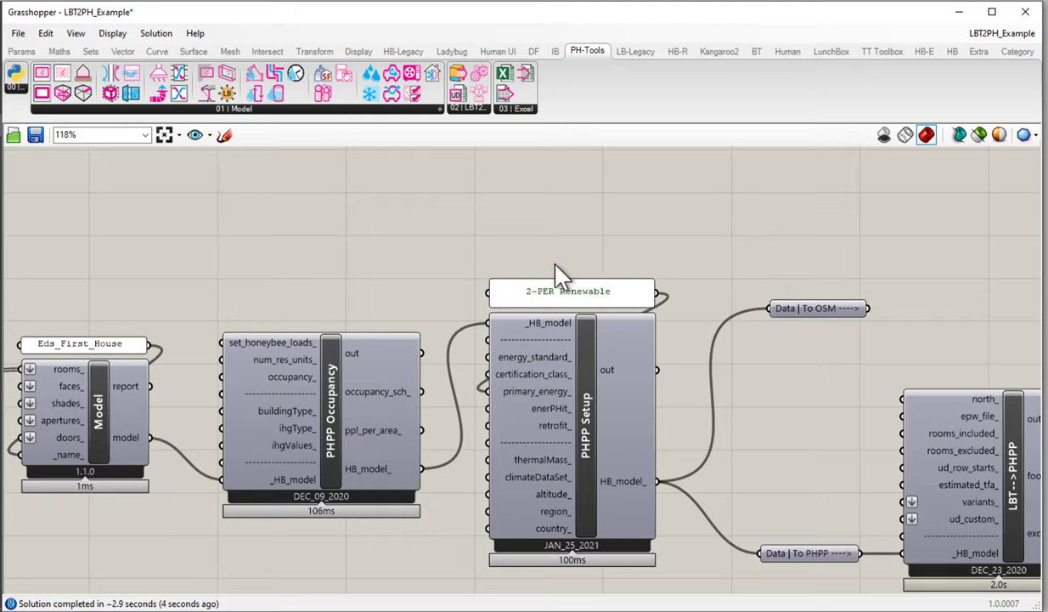
Switch to My_Results.xlsx in Excel, maximize the window and examine the PER demand row against its criterion on the Verification worksheet.
{"action": "left_click", "coordinate": [57, 145]}
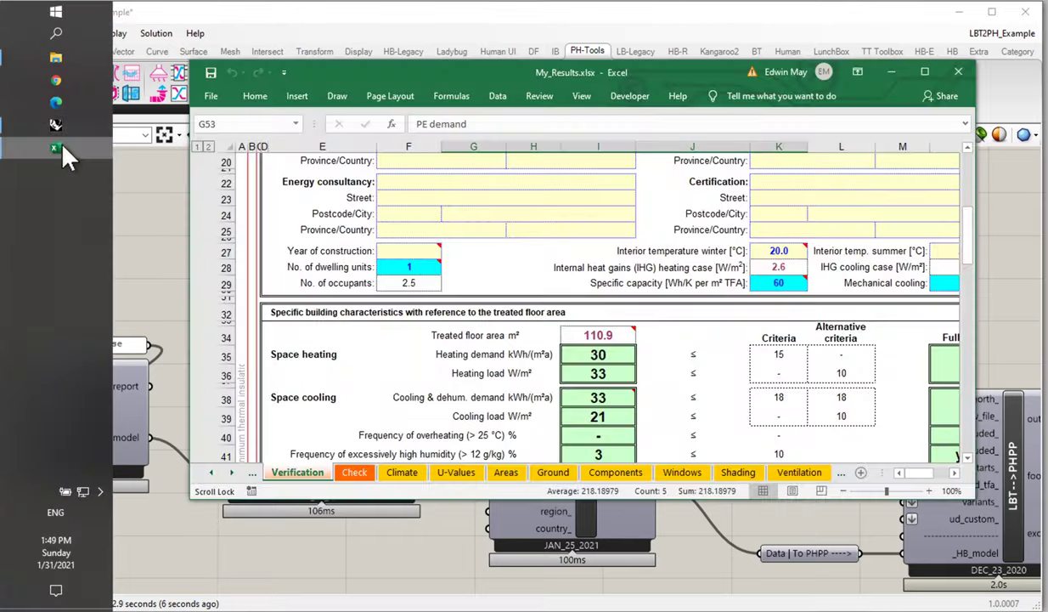
{"action": "double_click", "coordinate": [449, 65]}
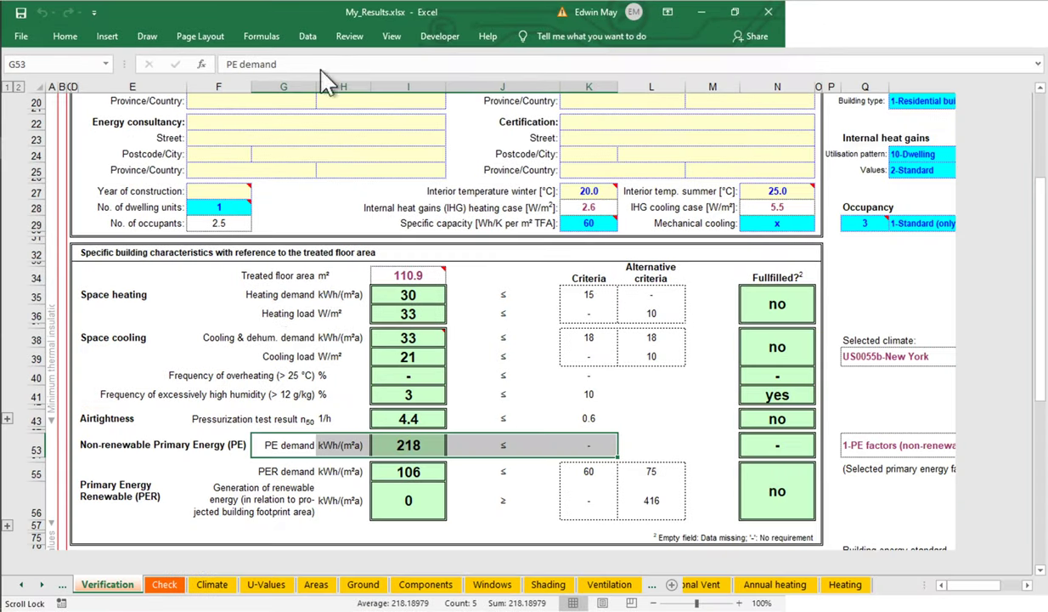
{"action": "left_click", "coordinate": [272, 419]}
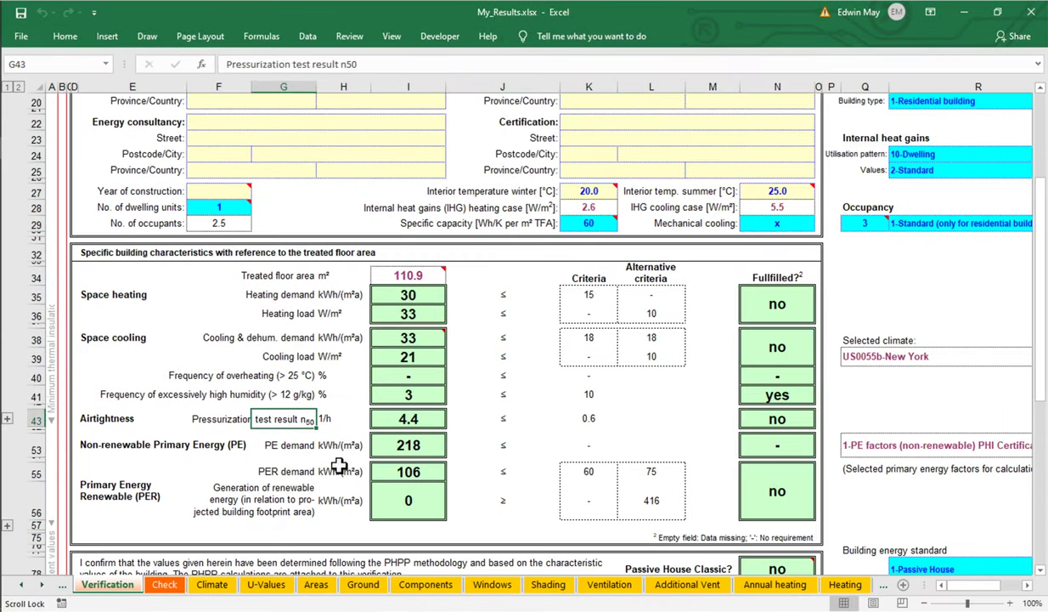
{"action": "left_click", "coordinate": [589, 472]}
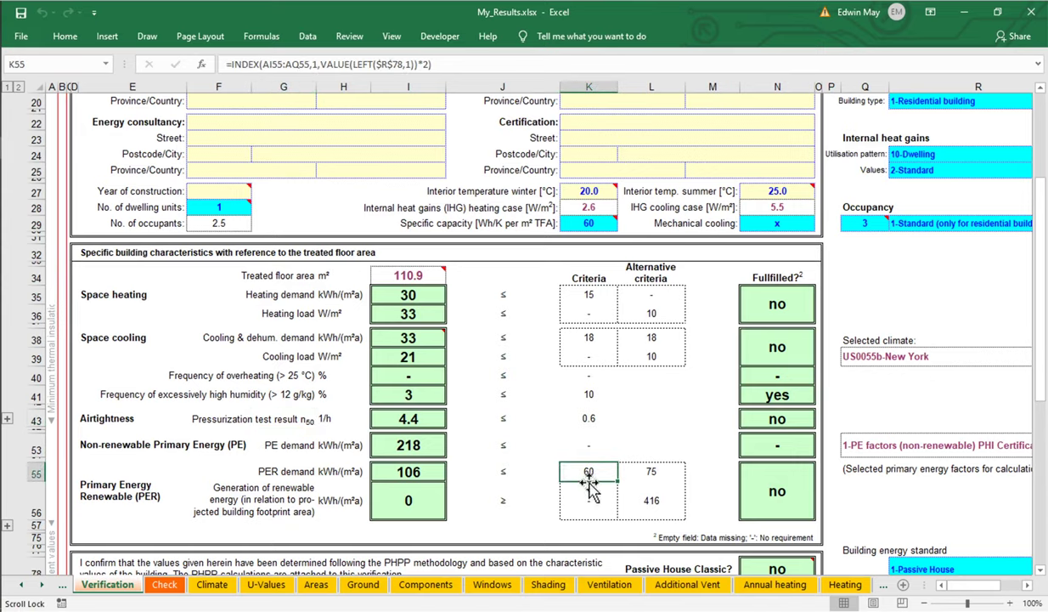
{"action": "left_click_drag", "start_coordinate": [248, 471], "coordinate": [586, 472]}
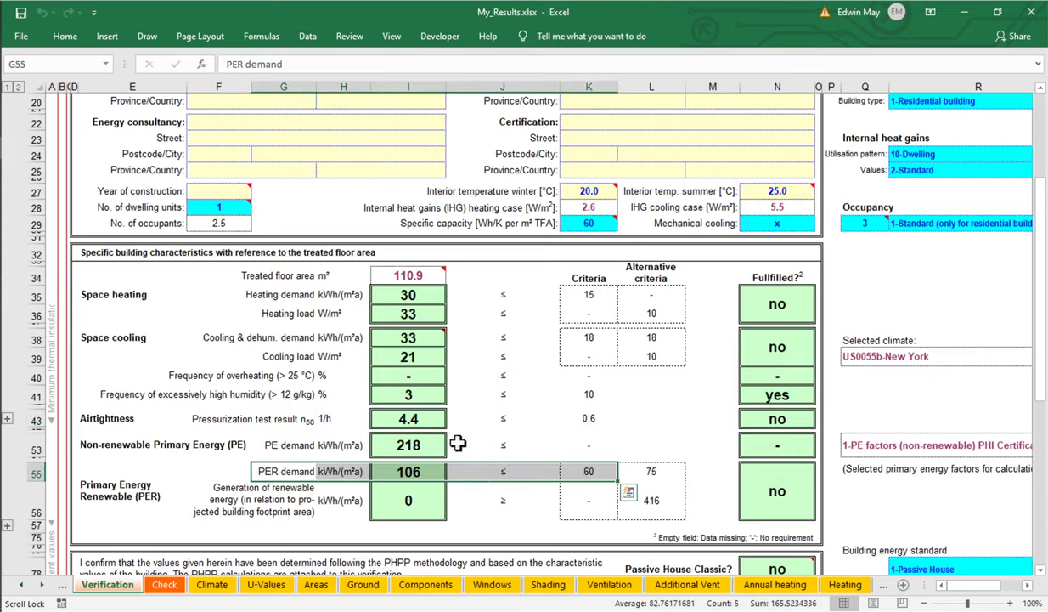
Check the Verification of primary energy setting, then compare the PER demand result with its limit in the Criteria column.
{"action": "scroll", "coordinate": [982, 413], "scroll_direction": "down", "scroll_amount": 4}
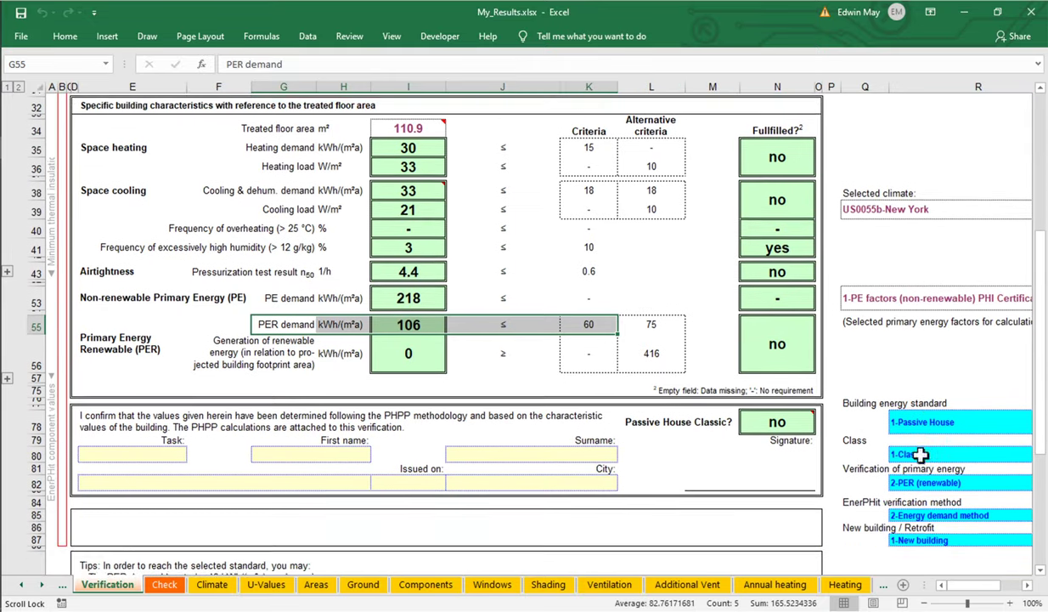
{"action": "left_click", "coordinate": [916, 476]}
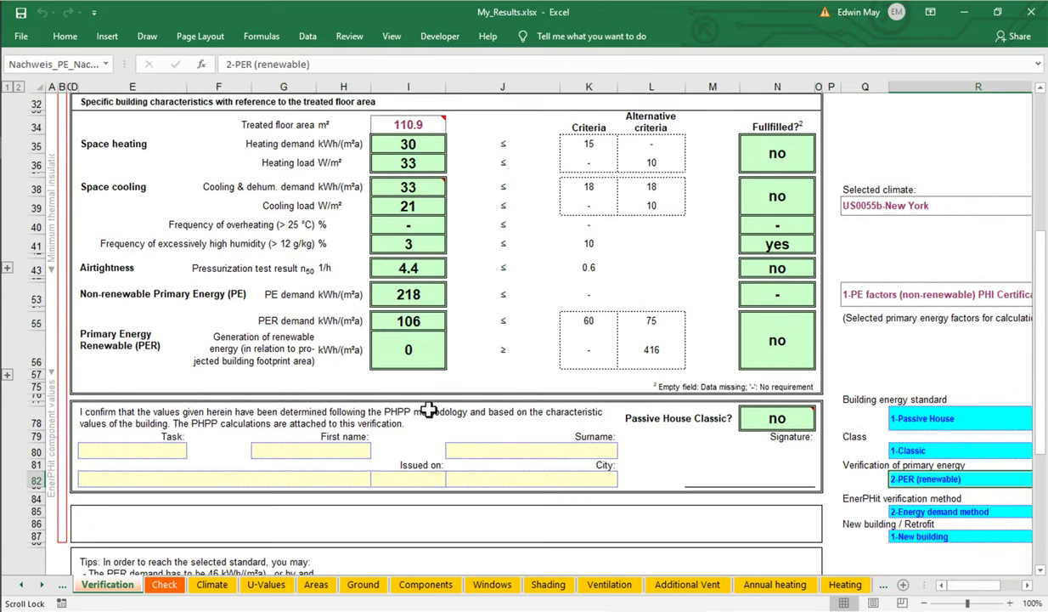
{"action": "scroll", "coordinate": [432, 406], "scroll_direction": "up", "scroll_amount": 2}
{"action": "scroll", "coordinate": [431, 406], "scroll_direction": "up", "scroll_amount": 1}
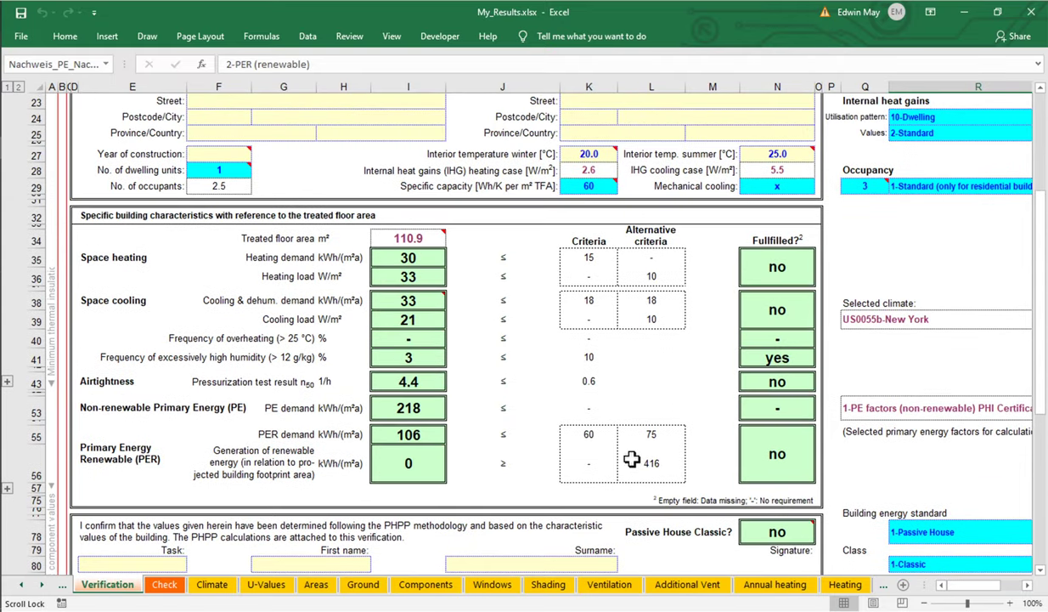
{"action": "left_click", "coordinate": [599, 435]}
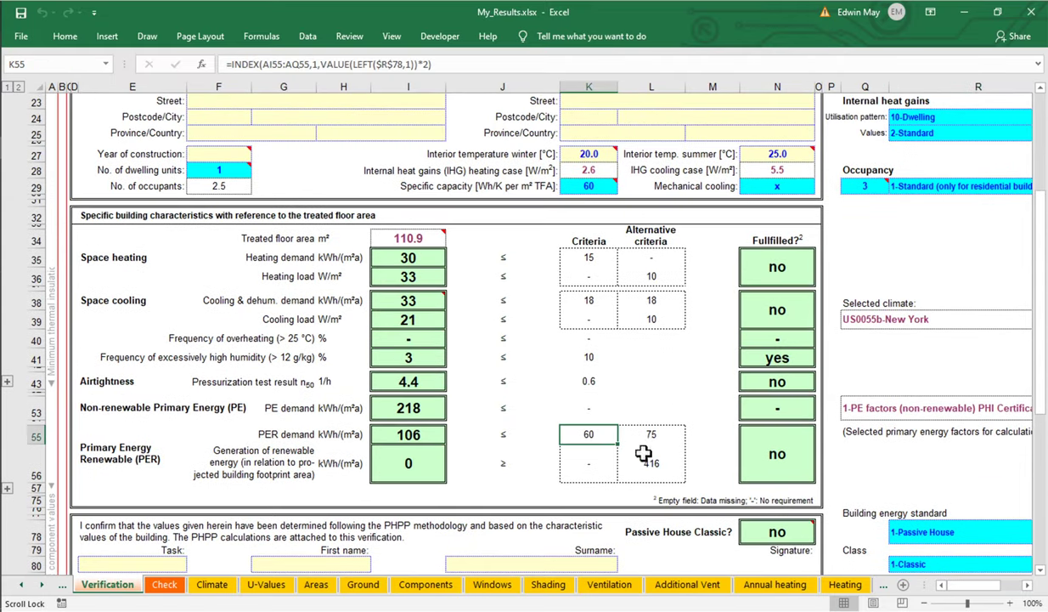
{"action": "left_click", "coordinate": [437, 441]}
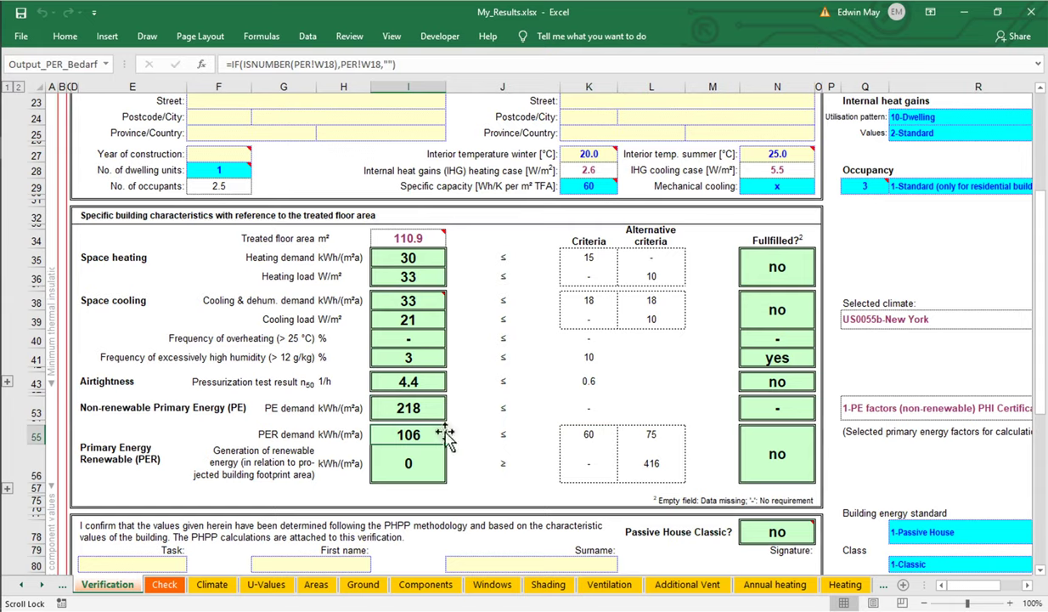